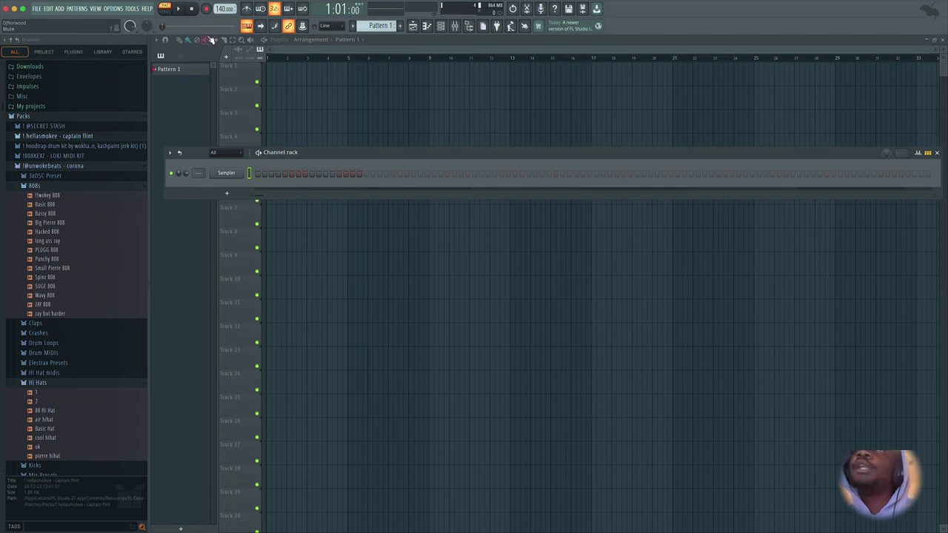
Step: Add an Xpand!2 instrument channel to the channel rack
{"action": "left_click", "coordinate": [440, 27]}
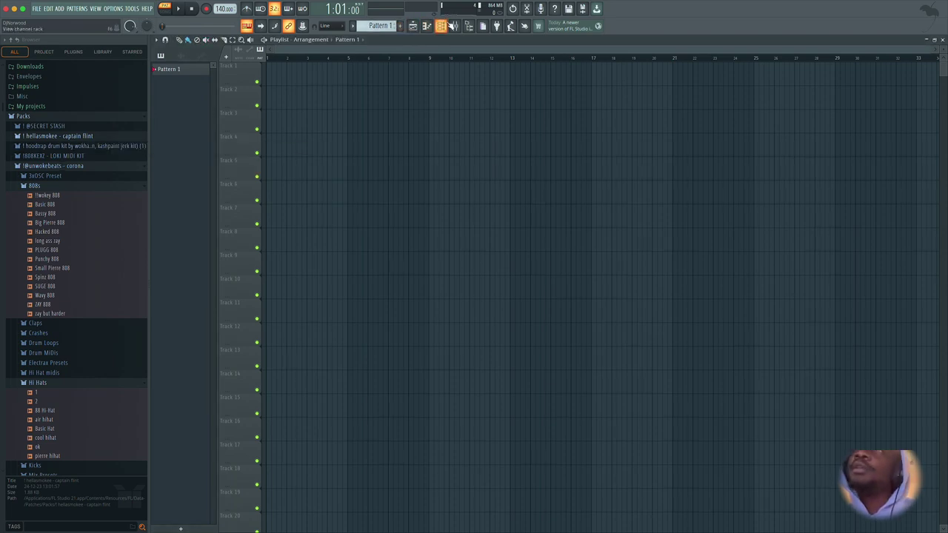
{"action": "left_click", "coordinate": [443, 26]}
{"action": "scroll", "coordinate": [114, 168], "scroll_direction": "down", "scroll_amount": 5}
{"action": "left_click", "coordinate": [214, 193]}
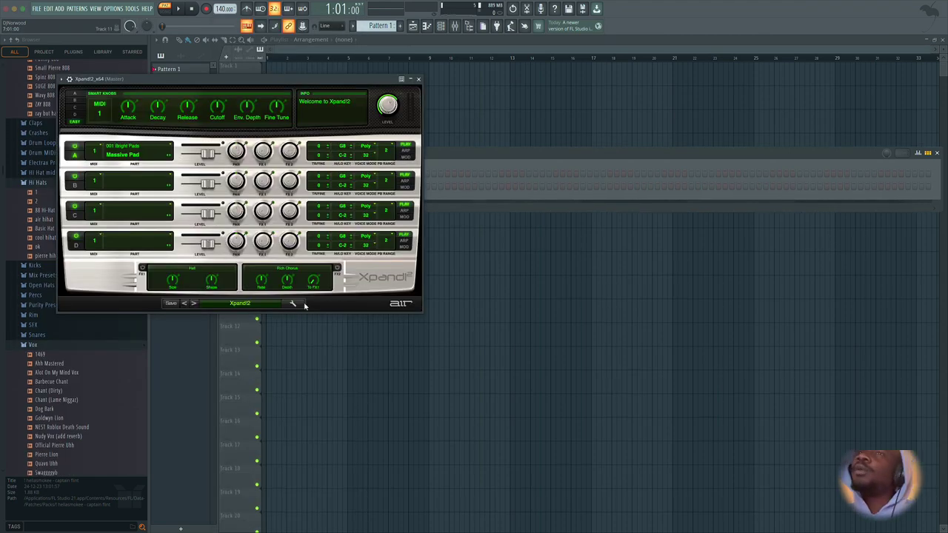
Step: Load the 03 Hard Grand Piano preset from the 13 Acoustic Piano category in Xpand!2 and close the plugin window
{"action": "left_click", "coordinate": [257, 304]}
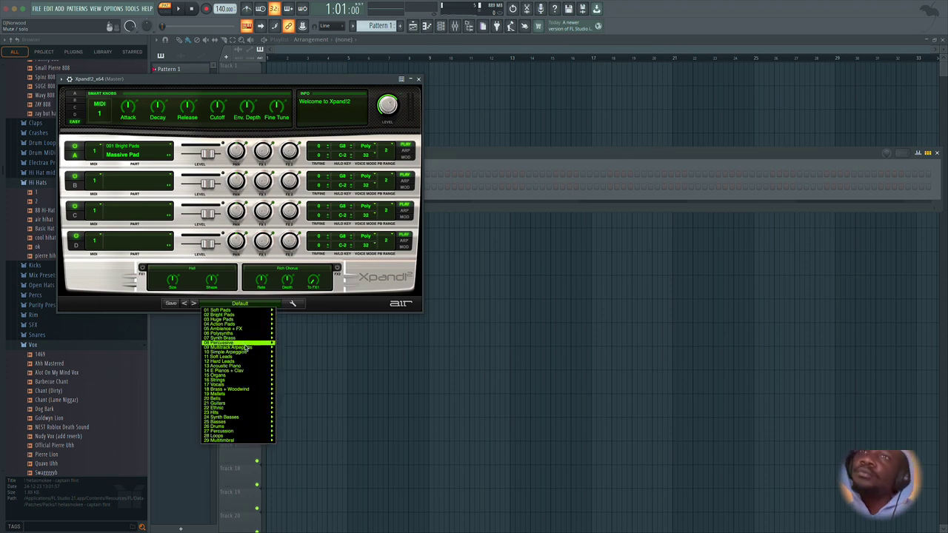
{"action": "mouse_move", "coordinate": [259, 368]}
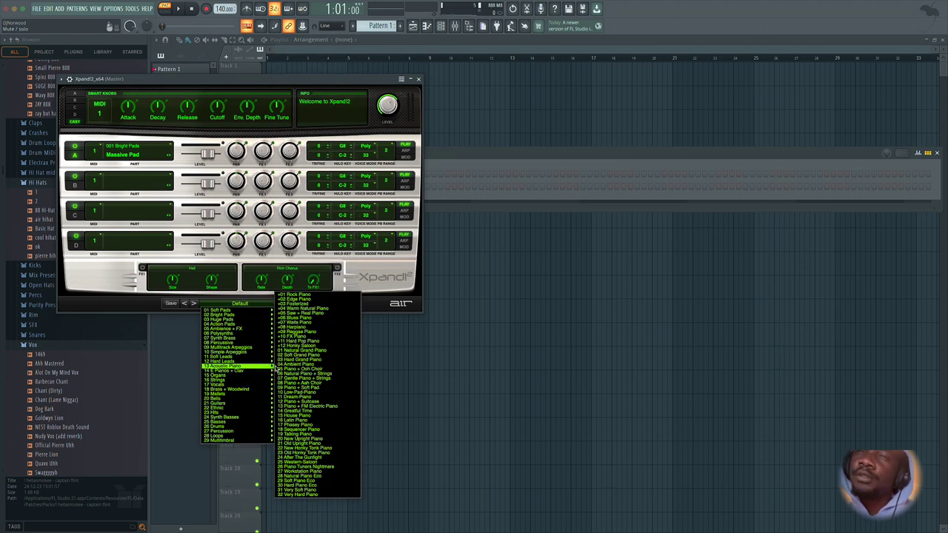
{"action": "left_click", "coordinate": [294, 361]}
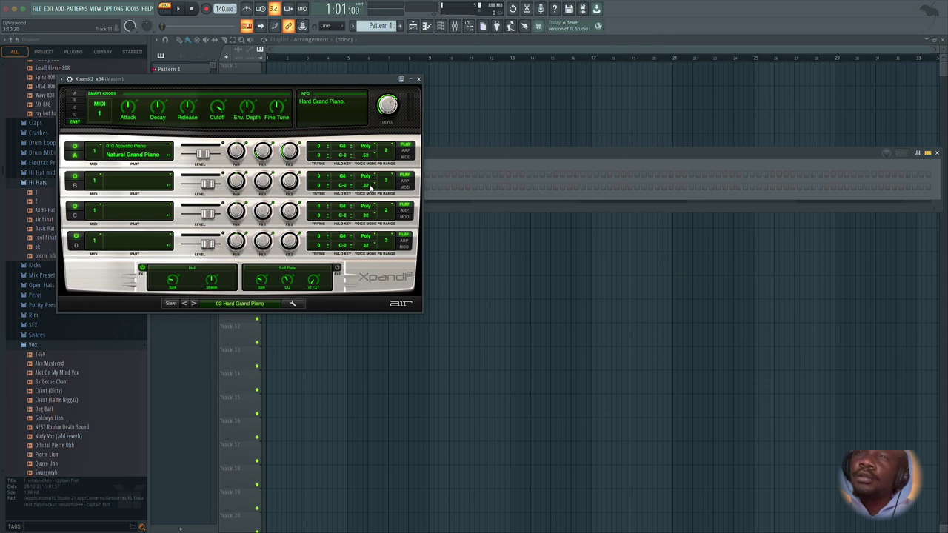
{"action": "left_click", "coordinate": [418, 78]}
Step: Open the Xpand!2 channel's piano roll and place a half-bar C3 note at the start of bar 1
{"action": "right_click", "coordinate": [221, 186]}
{"action": "left_click", "coordinate": [289, 185]}
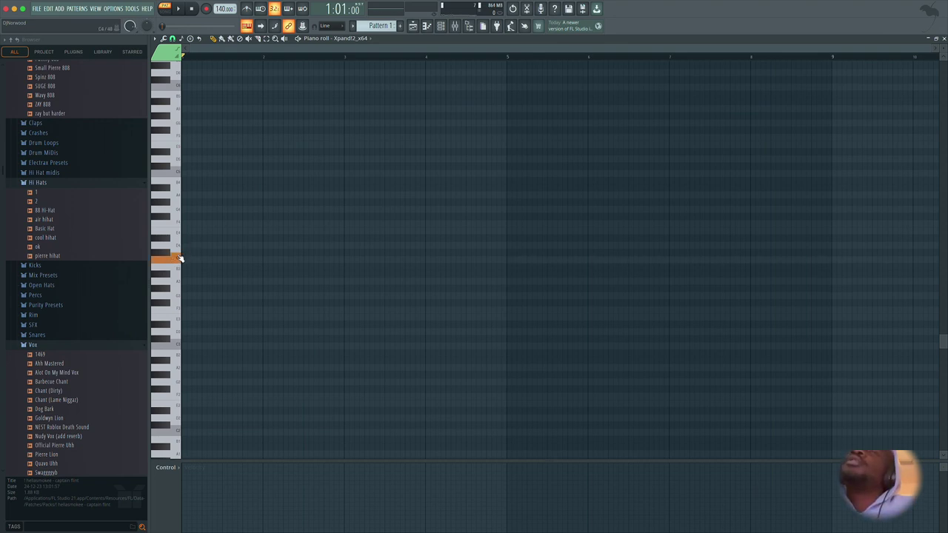
{"action": "scroll", "coordinate": [177, 211], "scroll_direction": "up", "scroll_amount": 3}
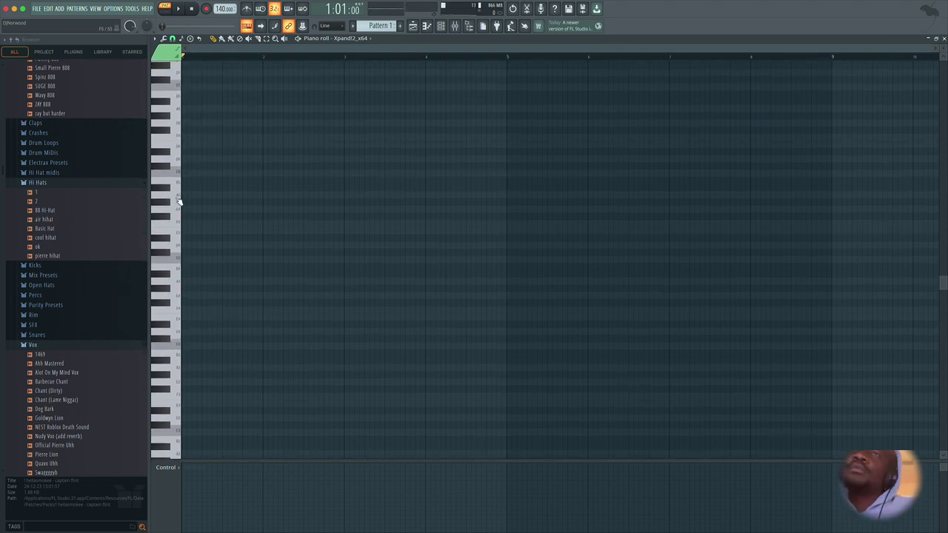
{"action": "scroll", "coordinate": [174, 216], "scroll_direction": "down", "scroll_amount": 3}
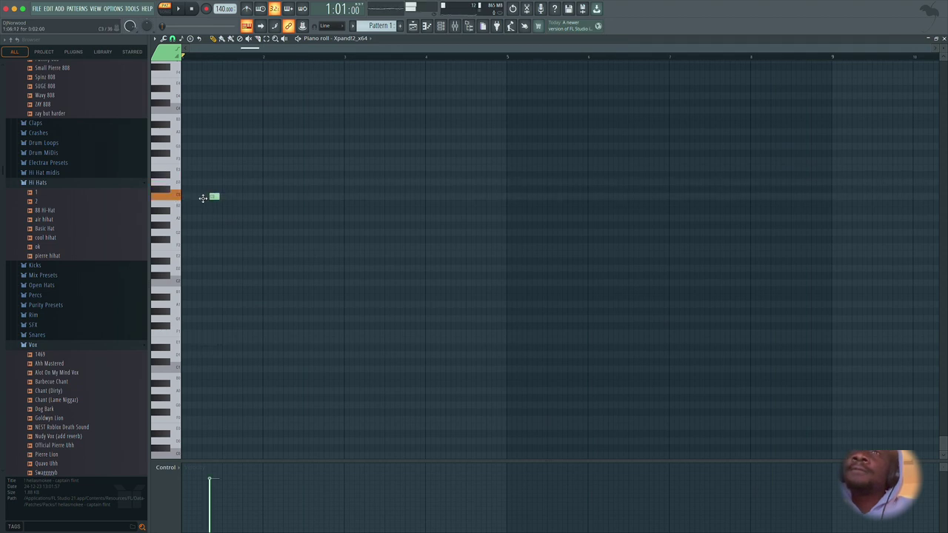
{"action": "left_click_drag", "start_coordinate": [202, 196], "coordinate": [222, 197]}
Step: Play back the C3 note with and without the metronome to check its timing
{"action": "key", "text": "space"}
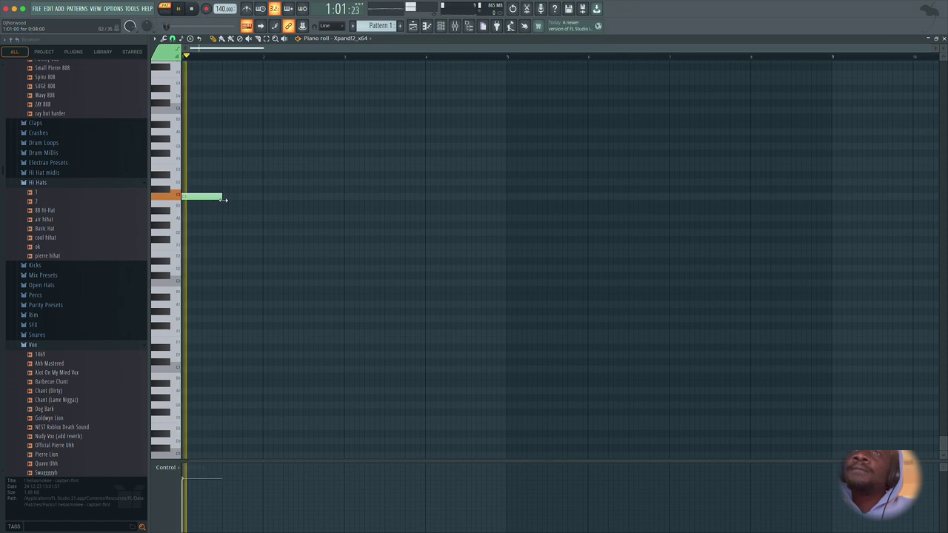
{"action": "key", "text": "space"}
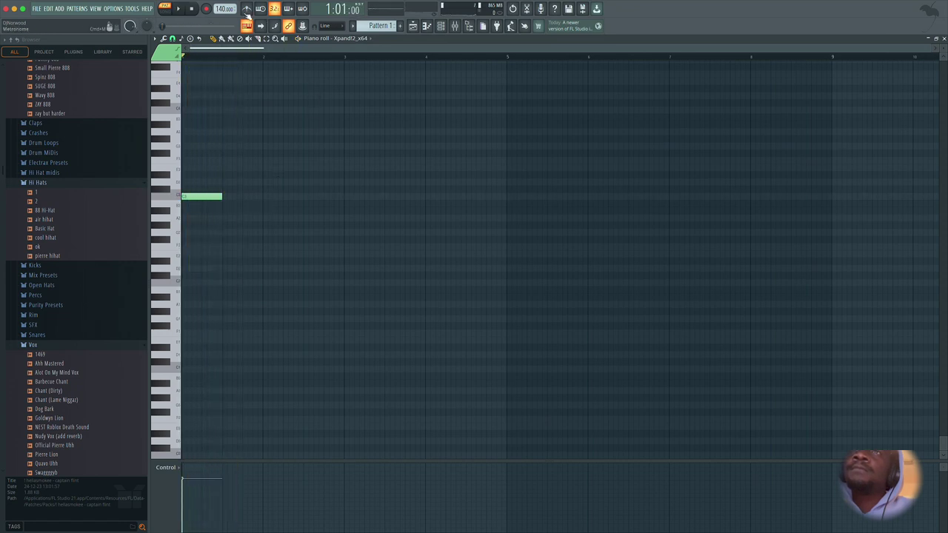
{"action": "key", "text": "space"}
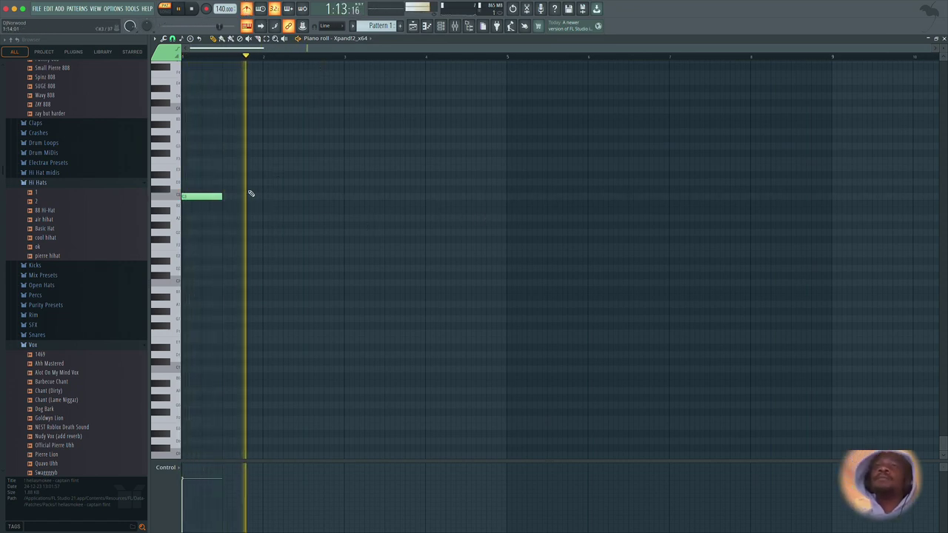
{"action": "key", "text": "space"}
{"action": "key", "text": "space"}
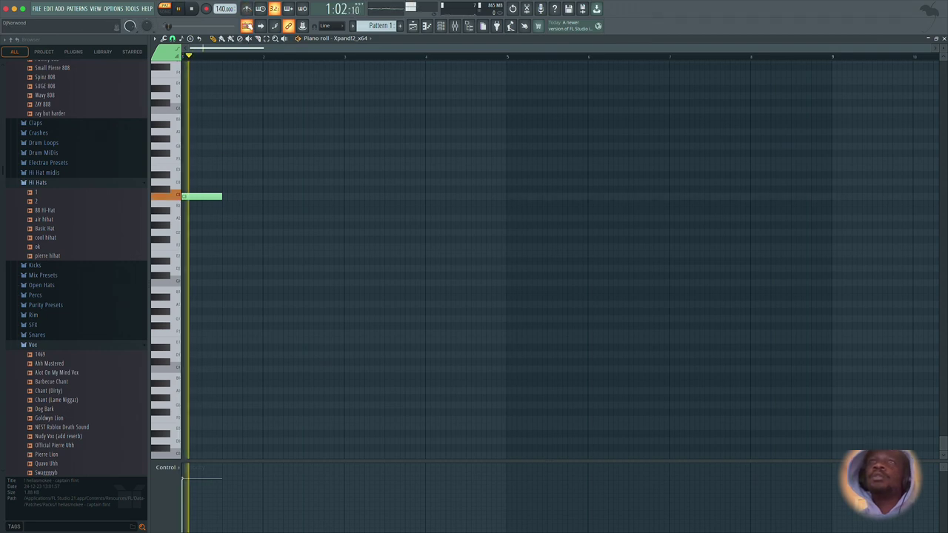
{"action": "key", "text": "space"}
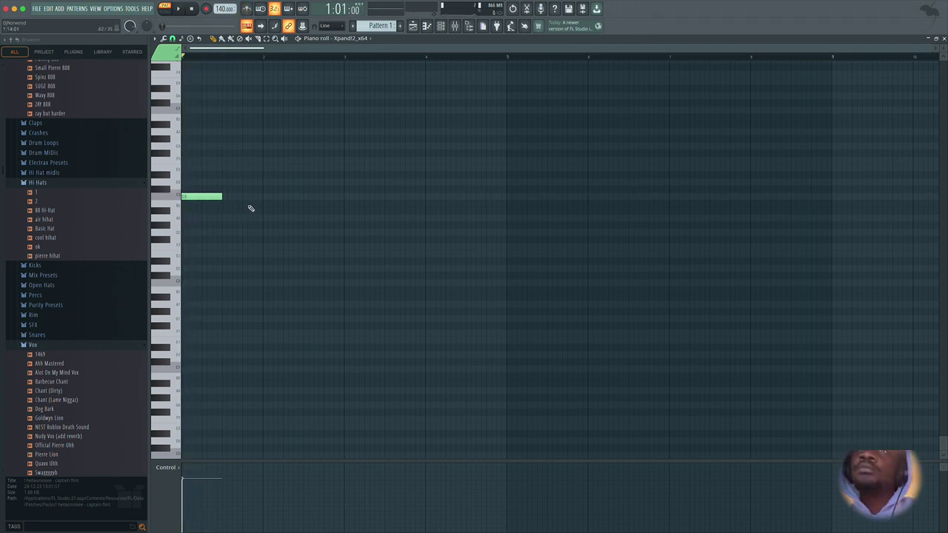
Step: Add A#2 and C3 notes near the end of bar 1 and a one-bar D3 in bar 2, joining the notes with legato
{"action": "key", "text": "space"}
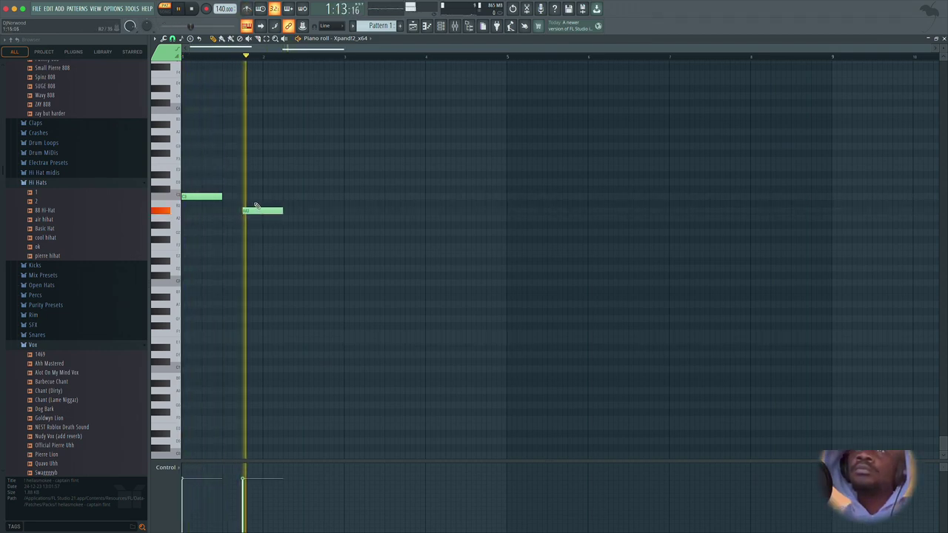
{"action": "key", "text": "space"}
{"action": "left_click", "coordinate": [253, 203]}
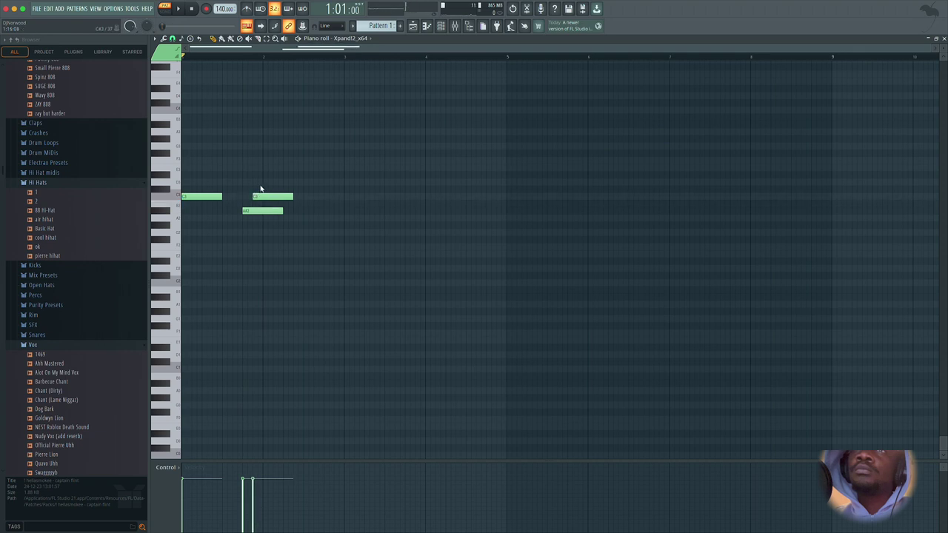
{"action": "key", "text": "space"}
{"action": "key", "text": "ctrl+l"}
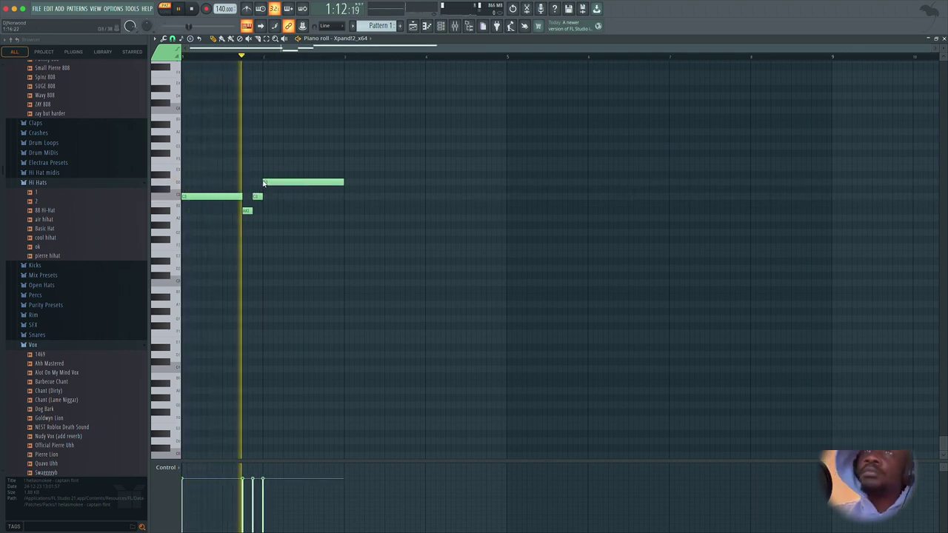
Step: Play back the phrase and add a half-bar D#3 note at the start of bar 3
{"action": "key", "text": "space"}
{"action": "key", "text": "space"}
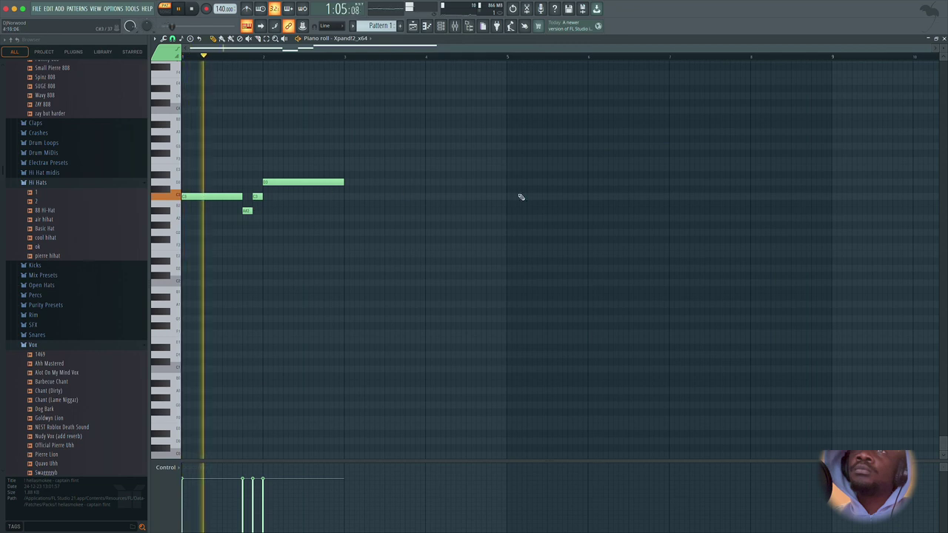
{"action": "left_click", "coordinate": [520, 196]}
{"action": "right_click", "coordinate": [527, 197]}
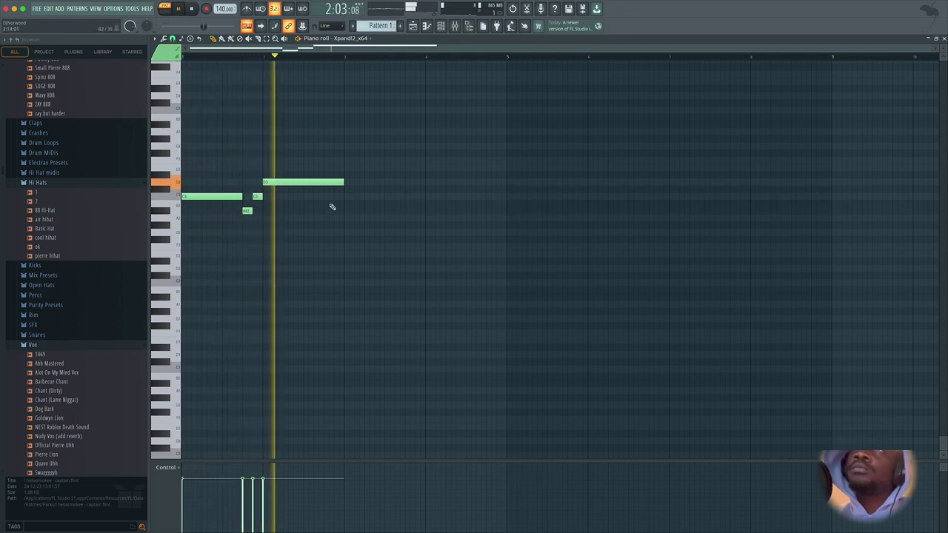
{"action": "key", "text": "space"}
{"action": "left_click", "coordinate": [347, 168]}
{"action": "left_click_drag", "start_coordinate": [344, 177], "coordinate": [342, 183]}
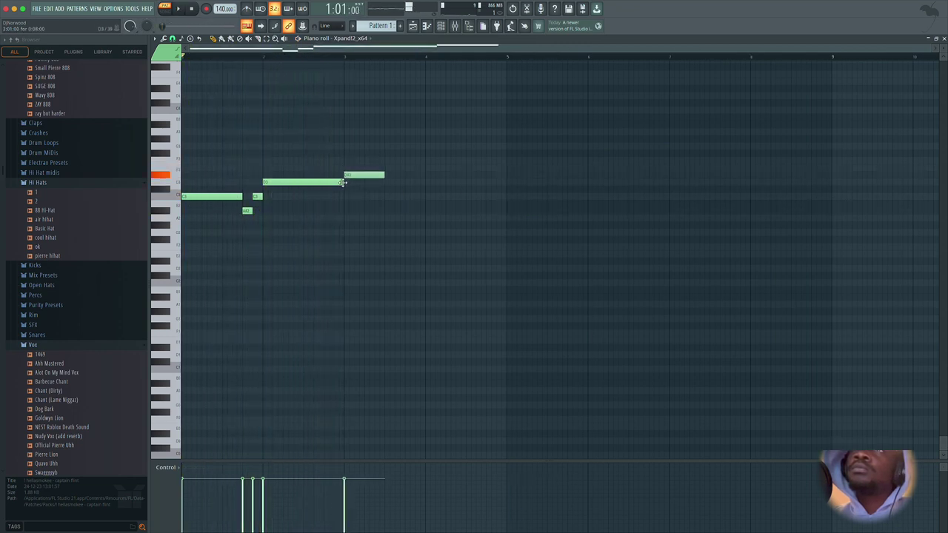
Step: Add short F3 and D#3 notes at the end of bar 3 and a one-bar D3 in bar 4, joining the notes with legato
{"action": "key", "text": "space"}
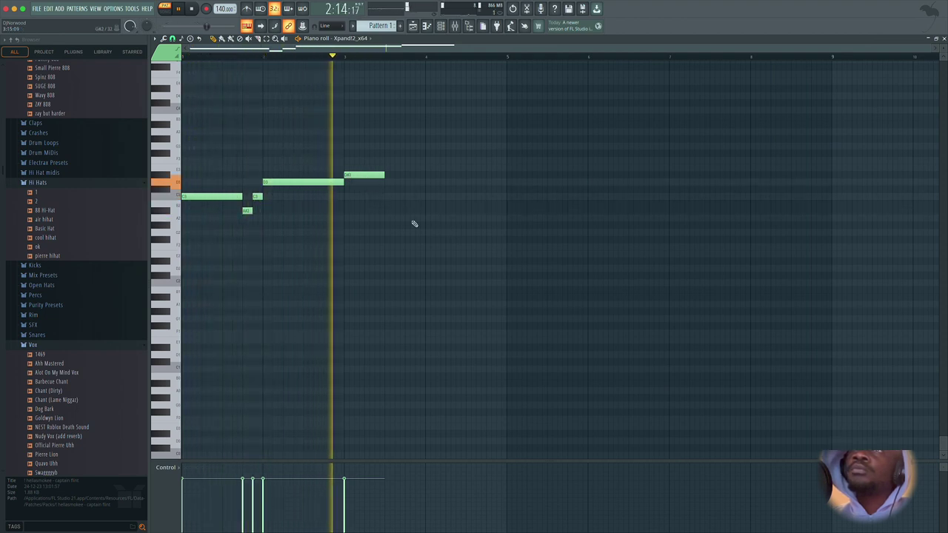
{"action": "key", "text": "space"}
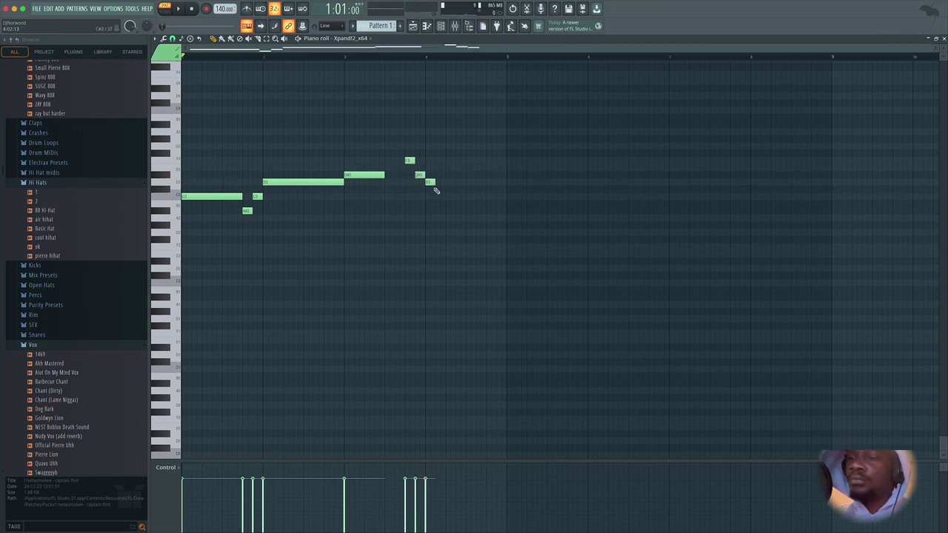
{"action": "key", "text": "super+l"}
{"action": "key", "text": "space"}
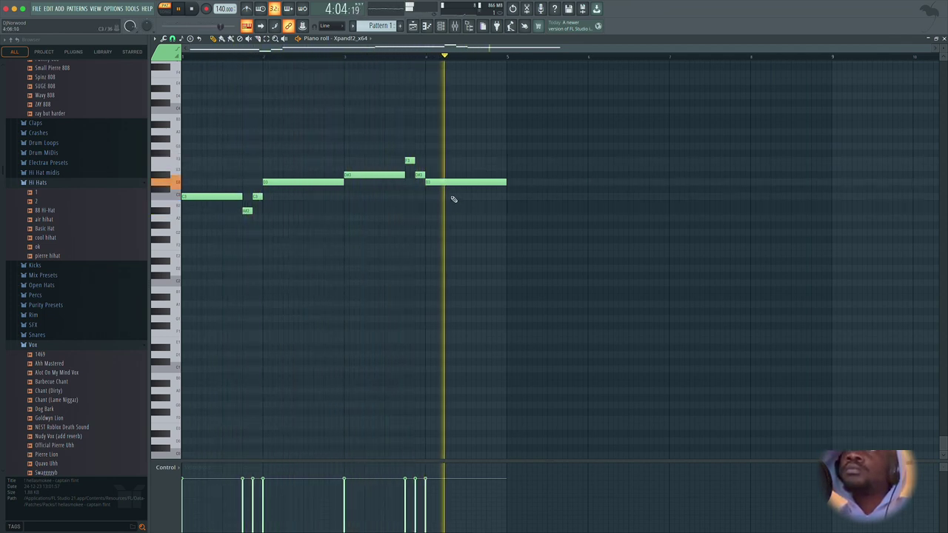
{"action": "key", "text": "space"}
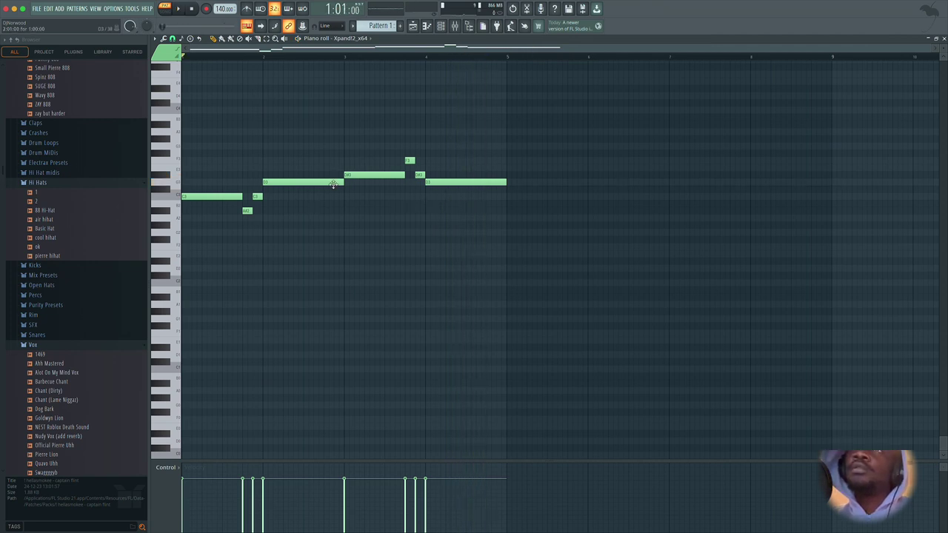
{"action": "left_click_drag", "start_coordinate": [333, 259], "coordinate": [303, 290]}
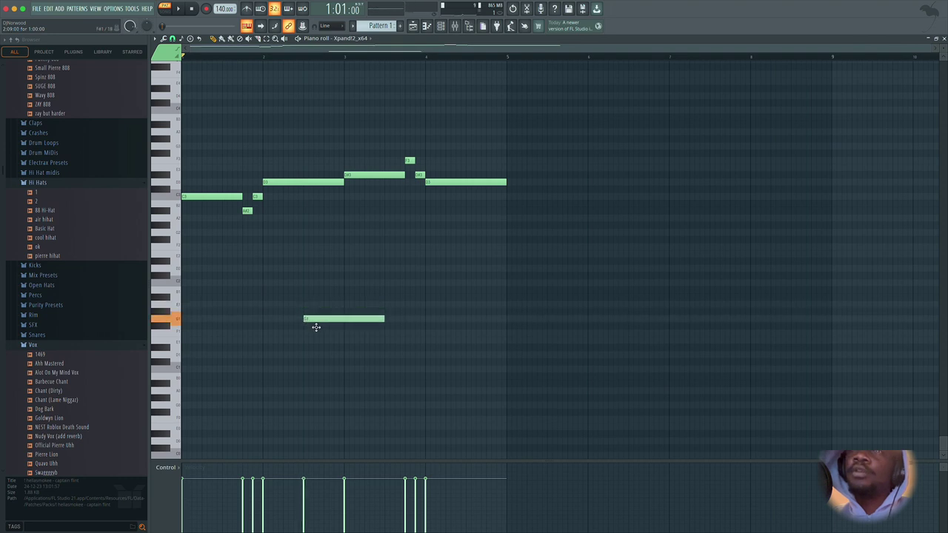
{"action": "left_click_drag", "start_coordinate": [316, 328], "coordinate": [311, 265]}
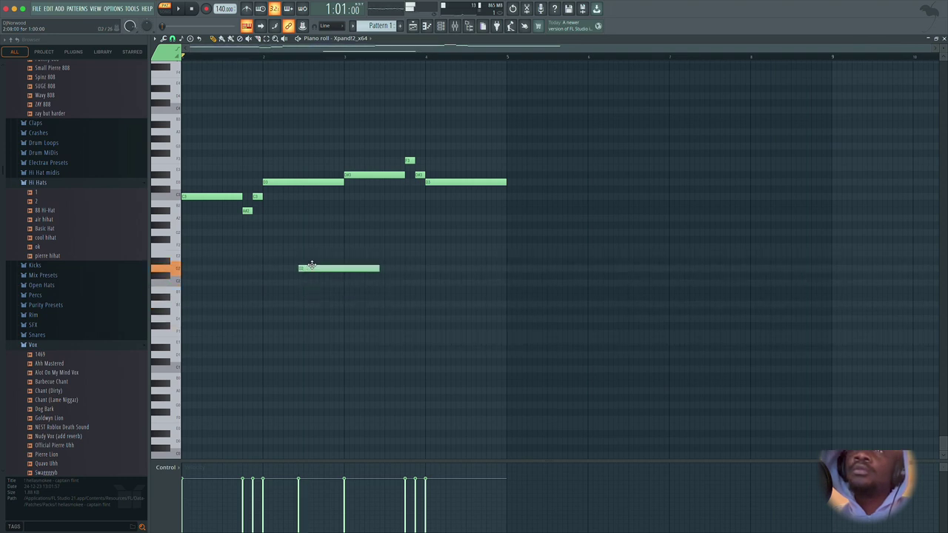
{"action": "key", "text": "space"}
{"action": "right_click", "coordinate": [315, 269]}
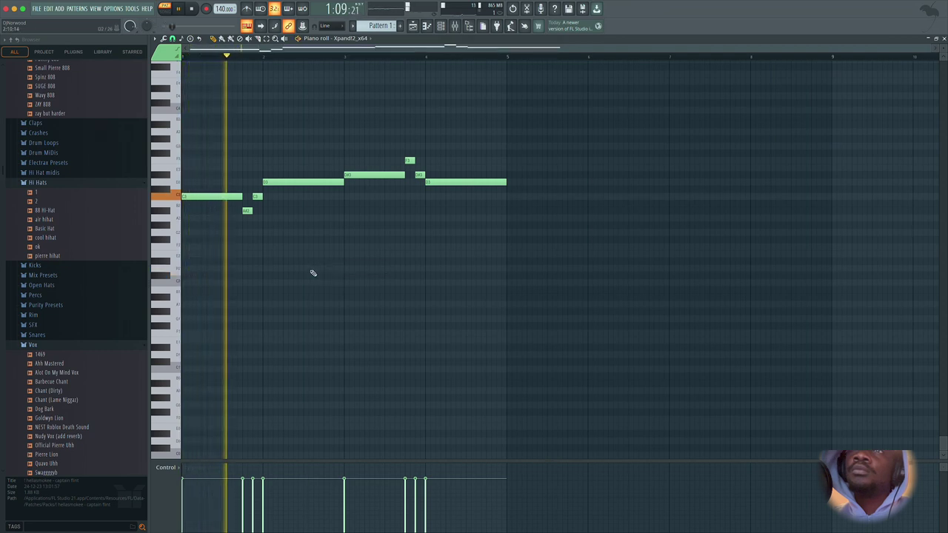
Step: Place a D2 bass note in the second half of bar 2, half a bar long
{"action": "left_click", "coordinate": [308, 269]}
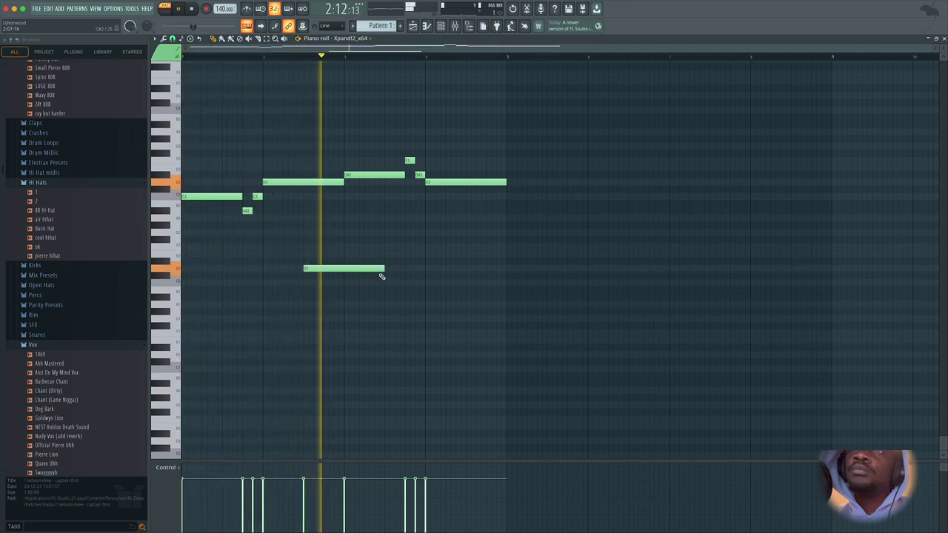
{"action": "left_click_drag", "start_coordinate": [381, 270], "coordinate": [343, 269]}
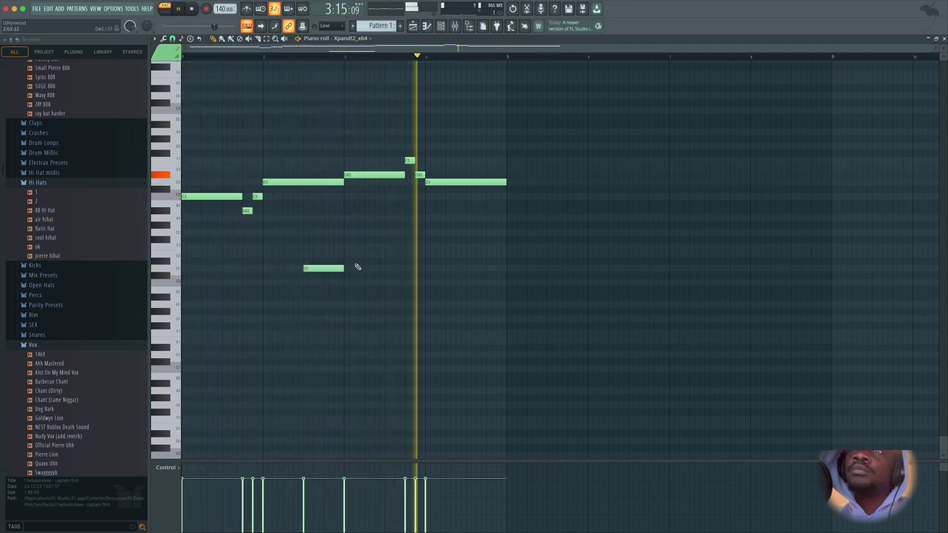
{"action": "key", "text": "space"}
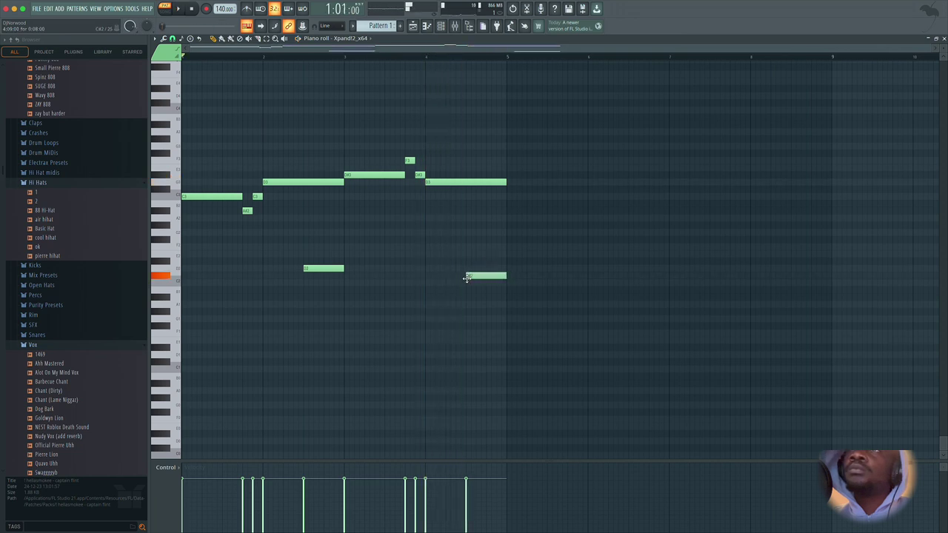
Step: Set the bass note in the second half of bar 4 to D2 and play the pattern back
{"action": "left_click_drag", "start_coordinate": [475, 274], "coordinate": [471, 265]}
{"action": "key", "text": "space"}
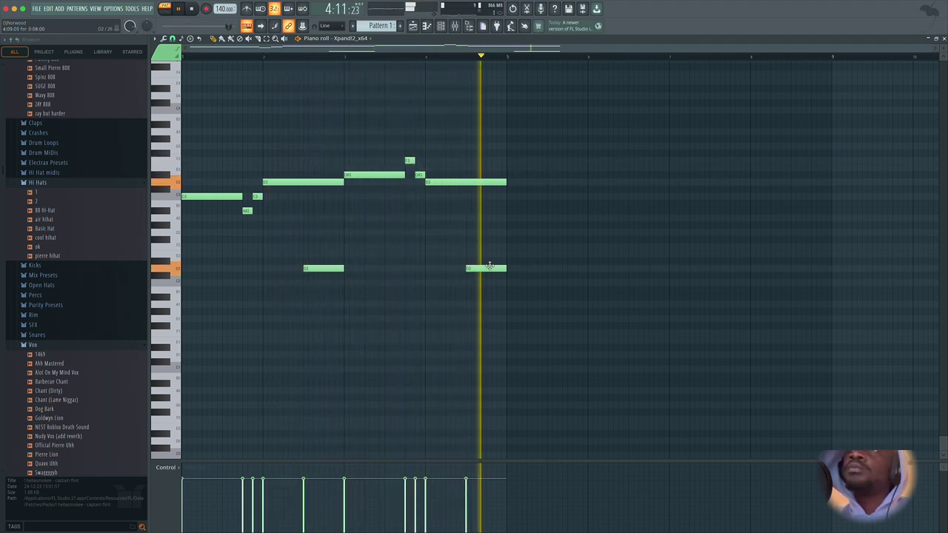
{"action": "key", "text": "space"}
Step: Place a C4 note at the start of bar 1, lengthen it to one full bar and play it back
{"action": "scroll", "coordinate": [334, 211], "scroll_direction": "up", "scroll_amount": 5}
{"action": "left_click", "coordinate": [212, 204]}
{"action": "left_click_drag", "start_coordinate": [211, 206], "coordinate": [176, 222]}
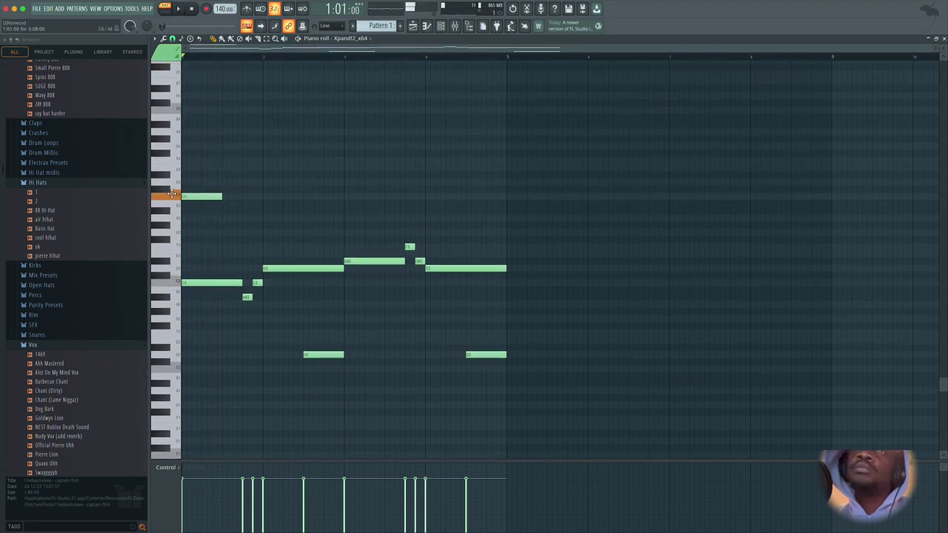
{"action": "left_click_drag", "start_coordinate": [224, 196], "coordinate": [261, 199]}
{"action": "key", "text": "space"}
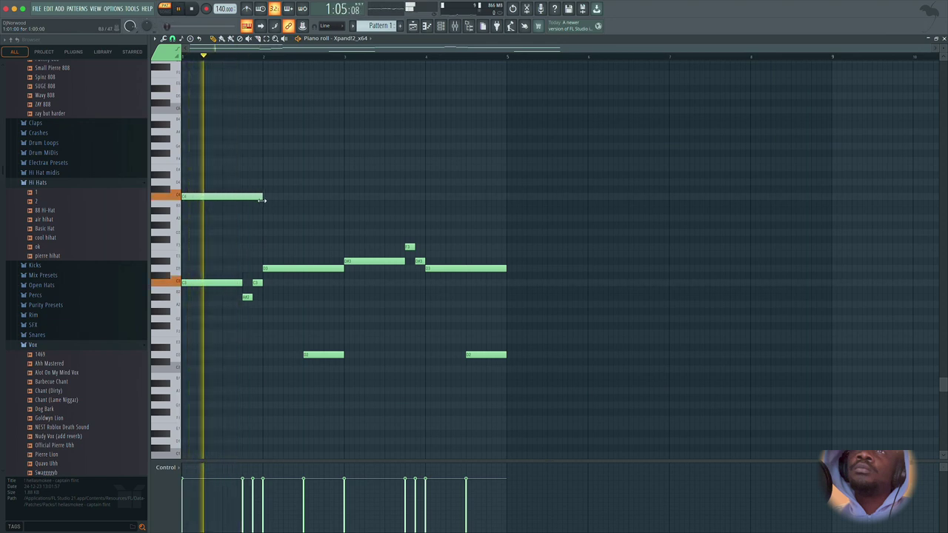
Step: Continue the upper voice with a one-bar D4 note in bar 2 and a one-bar D#4 note in bar 3
{"action": "left_click", "coordinate": [262, 176]}
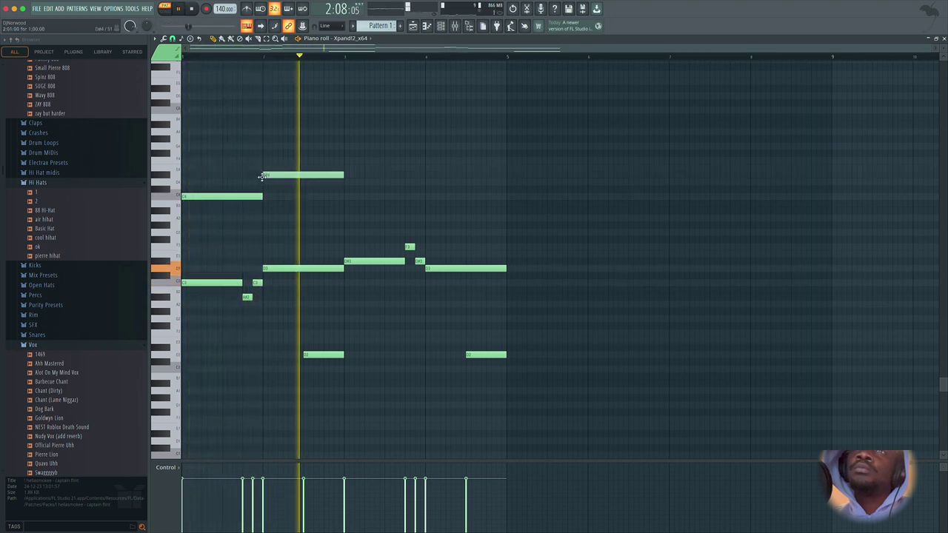
{"action": "left_click_drag", "start_coordinate": [262, 176], "coordinate": [264, 183]}
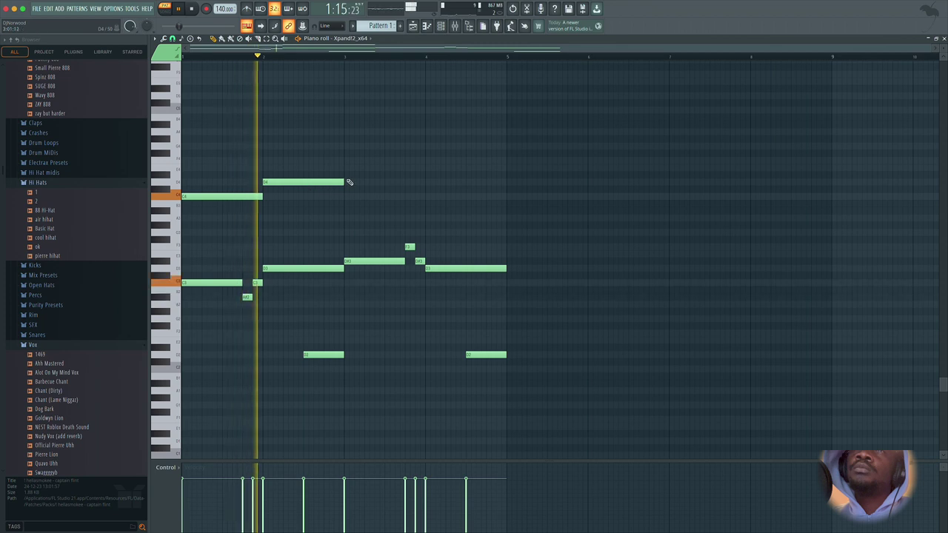
{"action": "left_click", "coordinate": [347, 176]}
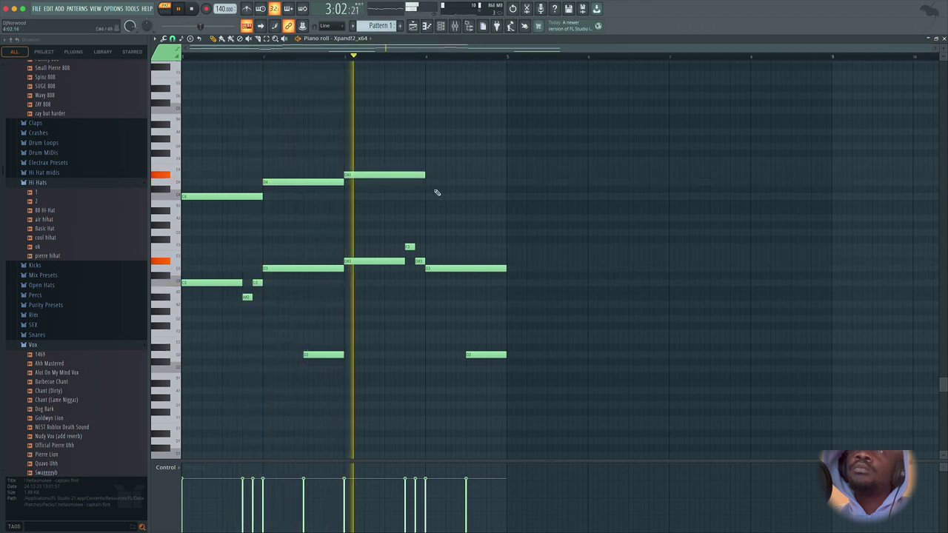
Step: Add a one-bar D4 note in bar 4 to finish the upper voice, and play the pattern back
{"action": "left_click", "coordinate": [428, 183]}
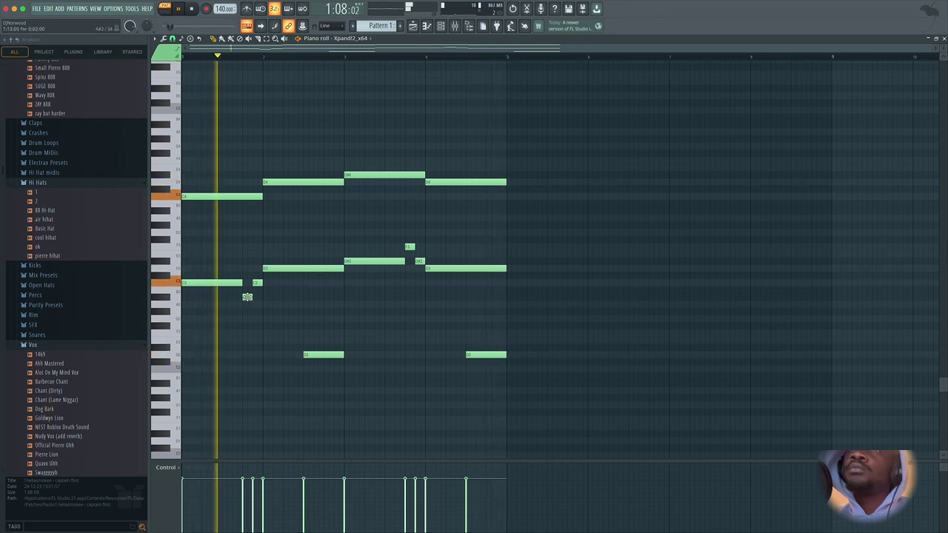
{"action": "scroll", "coordinate": [248, 297], "scroll_direction": "up", "scroll_amount": 5}
{"action": "key", "text": "space"}
Step: Place a short C6 note on beat 2 of bar 1 and play the pattern back
{"action": "left_click", "coordinate": [201, 180]}
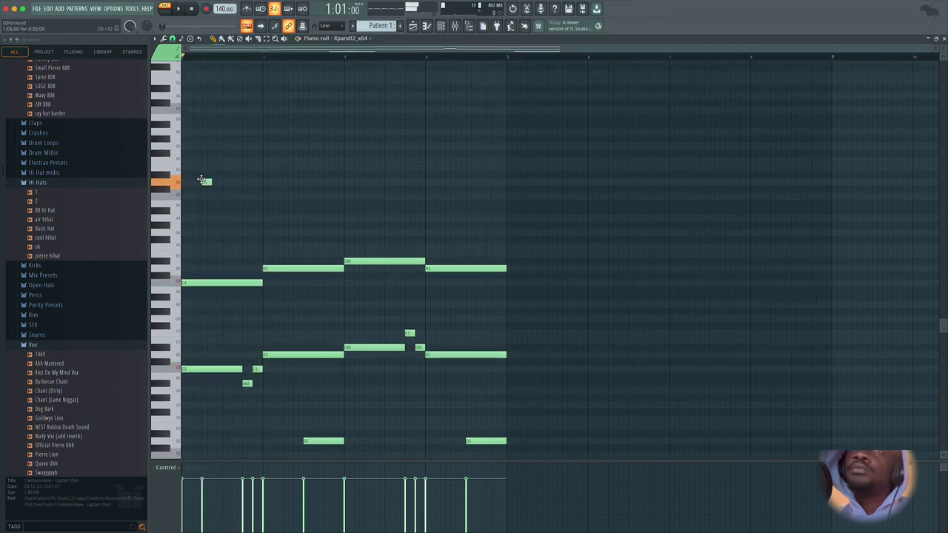
{"action": "left_click_drag", "start_coordinate": [204, 154], "coordinate": [204, 110]}
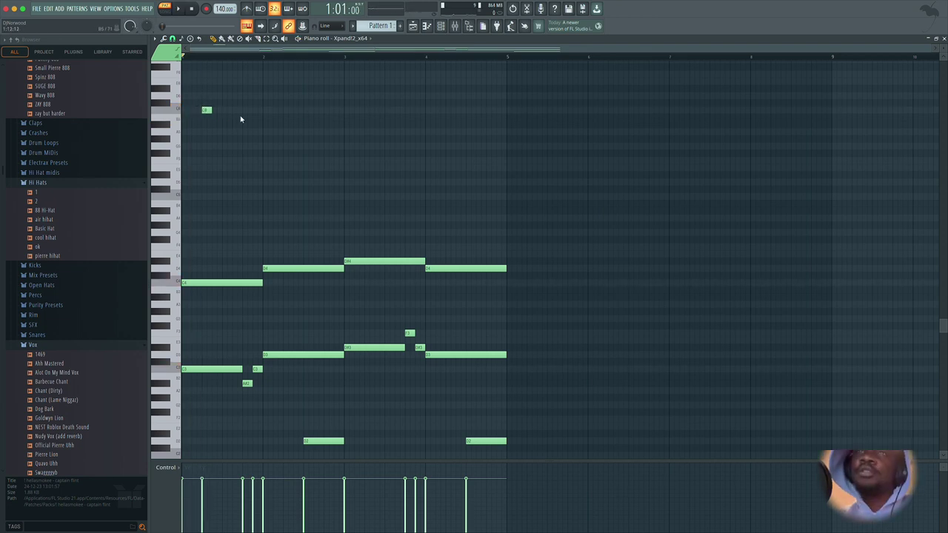
{"action": "key", "text": "space"}
{"action": "key", "text": "space"}
Step: Place a short D#6 note on beat 4 of bar 1 and play it back
{"action": "left_click", "coordinate": [248, 103]}
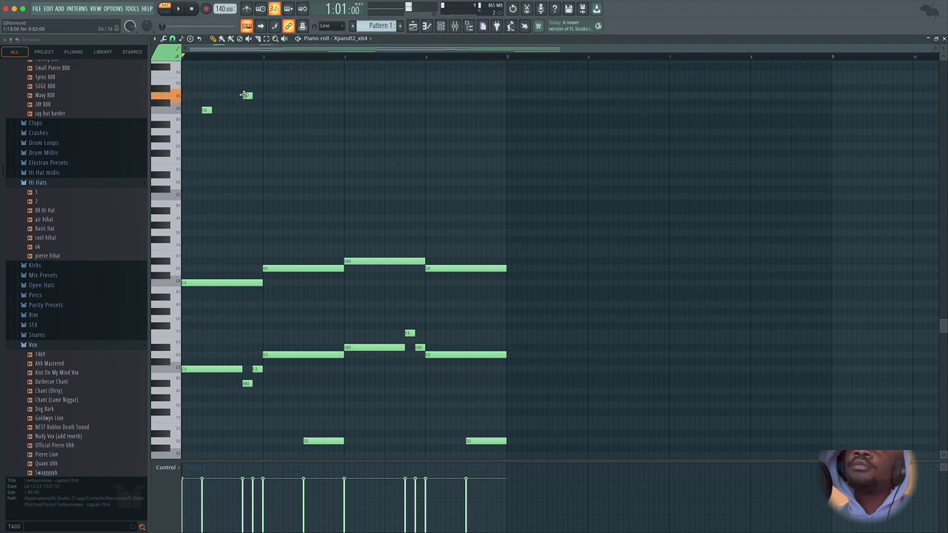
{"action": "key", "text": "space"}
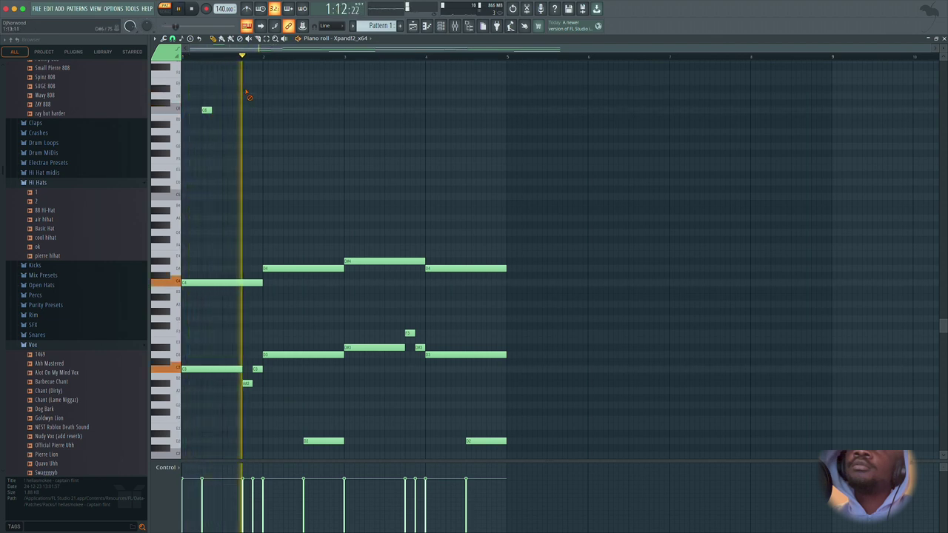
{"action": "key", "text": "space"}
{"action": "key", "text": "space"}
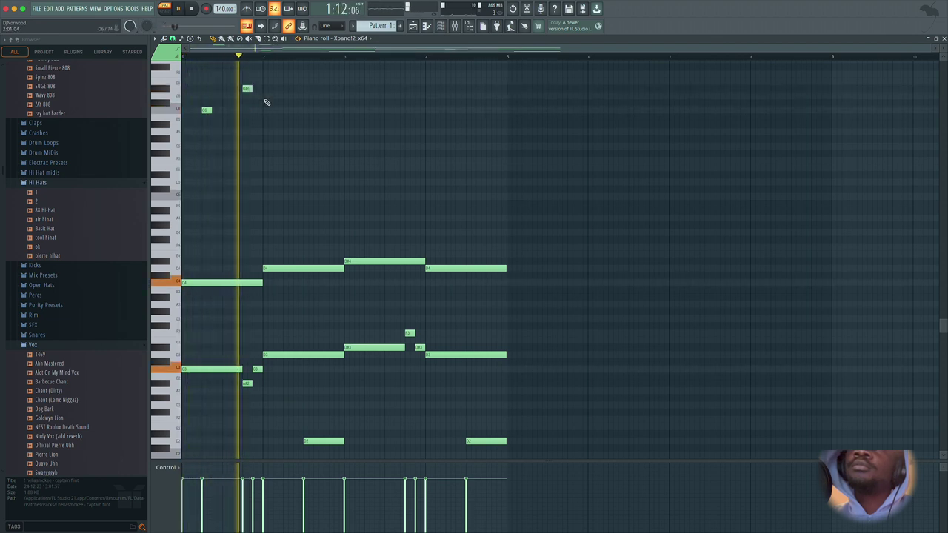
Step: Add two short consecutive D6 notes, one closing bar 1 and one opening bar 2, and play them back
{"action": "key", "text": "space"}
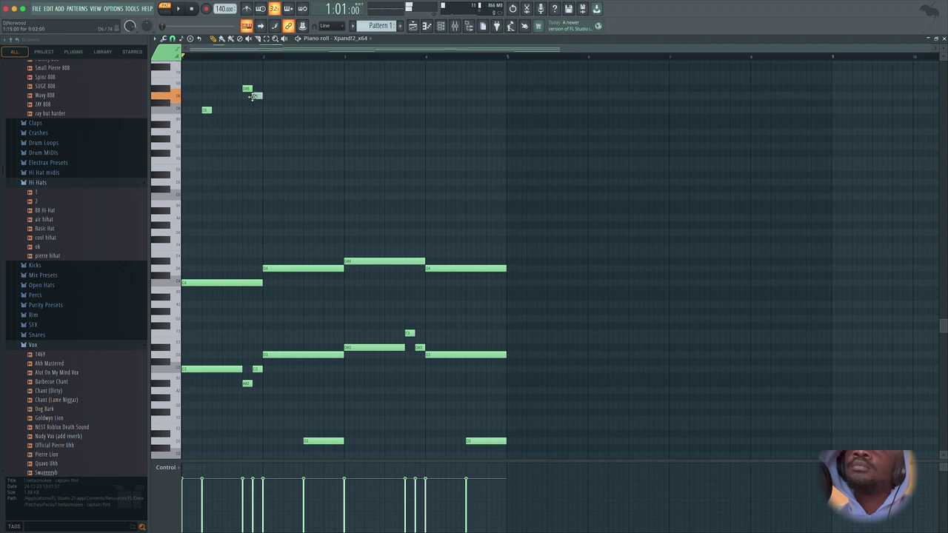
{"action": "key", "text": "space"}
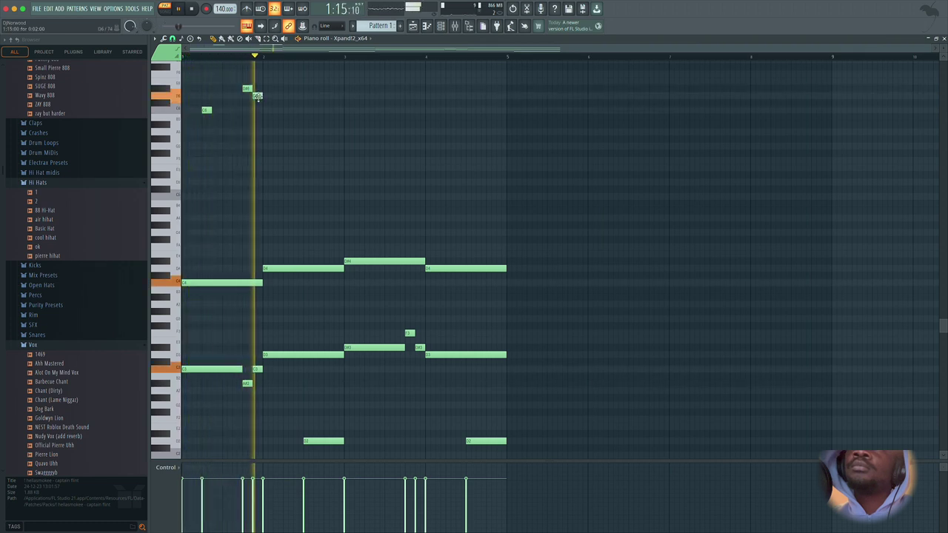
{"action": "key", "text": "space"}
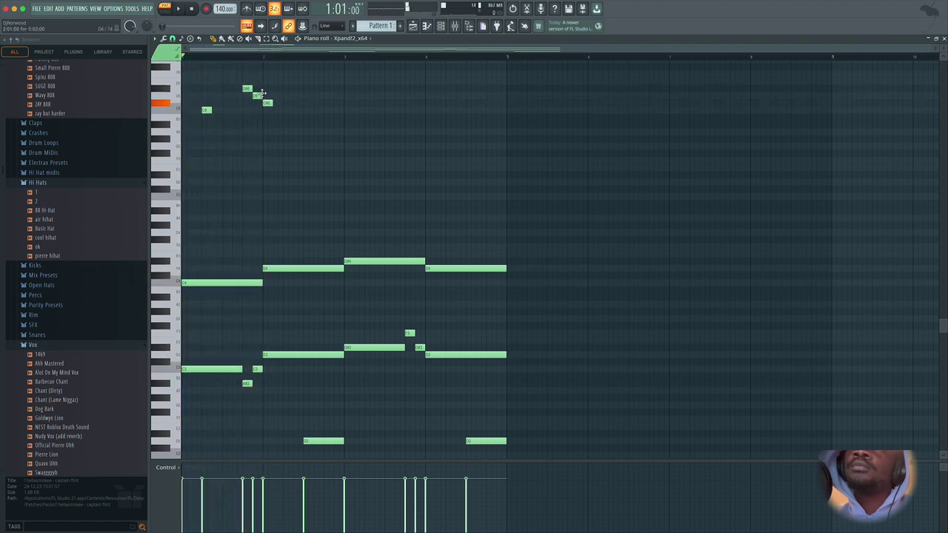
{"action": "left_click_drag", "start_coordinate": [268, 103], "coordinate": [267, 95]}
{"action": "key", "text": "space"}
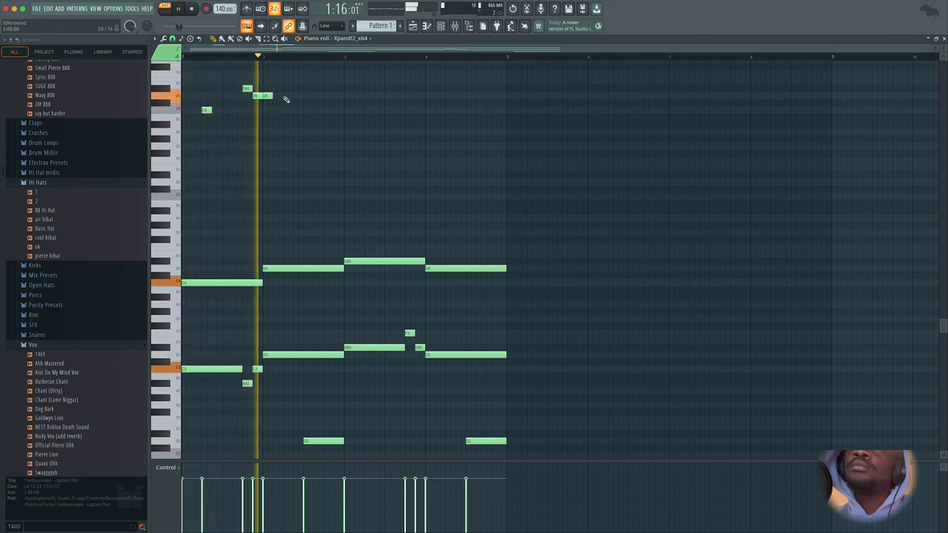
{"action": "key", "text": "space"}
Step: Continue the high melody with short D6, C6, D6, D#6, D#6, F6, D#6, D#6 and D6 notes from beat 2 of bar 2 to bar 4's start
{"action": "left_click", "coordinate": [288, 95]}
{"action": "key", "text": "space"}
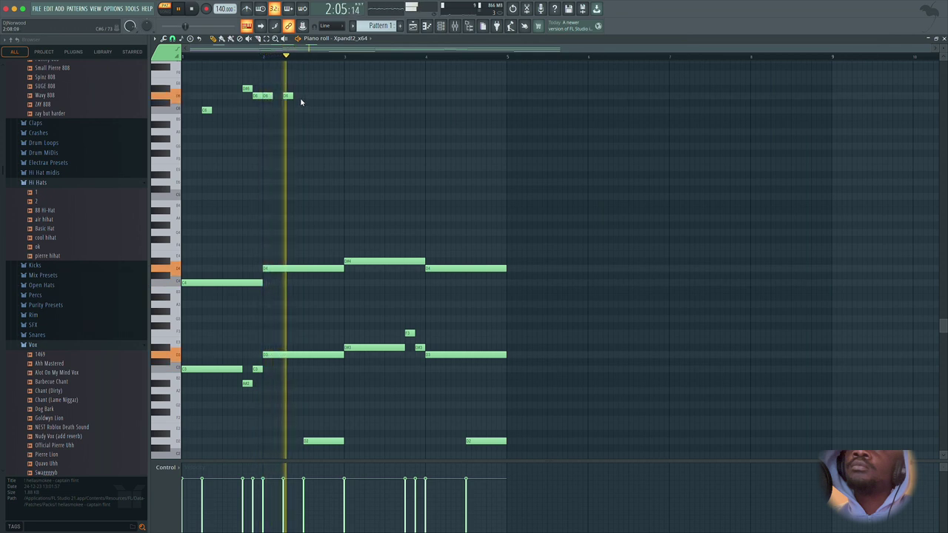
{"action": "left_click", "coordinate": [348, 96]}
{"action": "left_click", "coordinate": [331, 110]}
{"action": "key", "text": "space"}
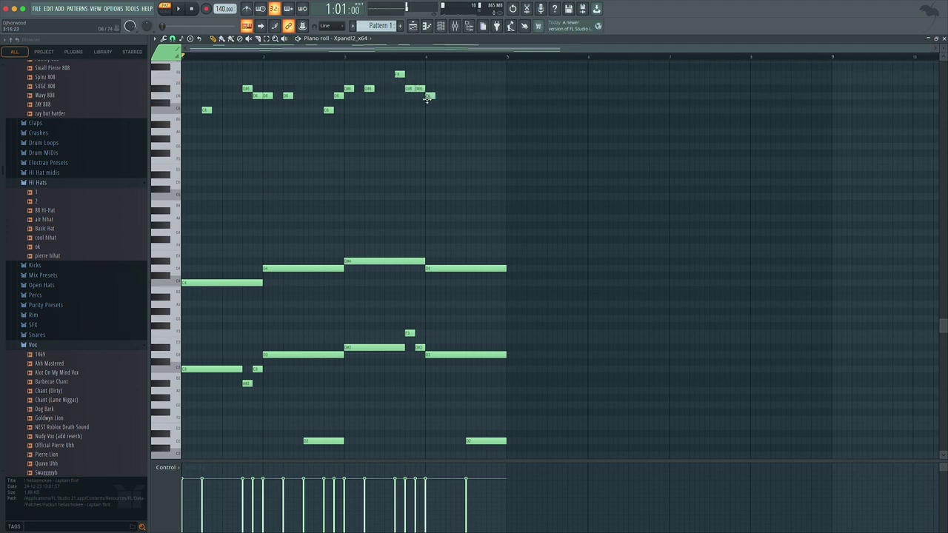
Step: Shift the last four high melody notes, F6, D#6, D#6 and D6, one eighth note later and play them back
{"action": "left_click_drag", "start_coordinate": [390, 62], "coordinate": [438, 116]}
{"action": "key", "text": "space"}
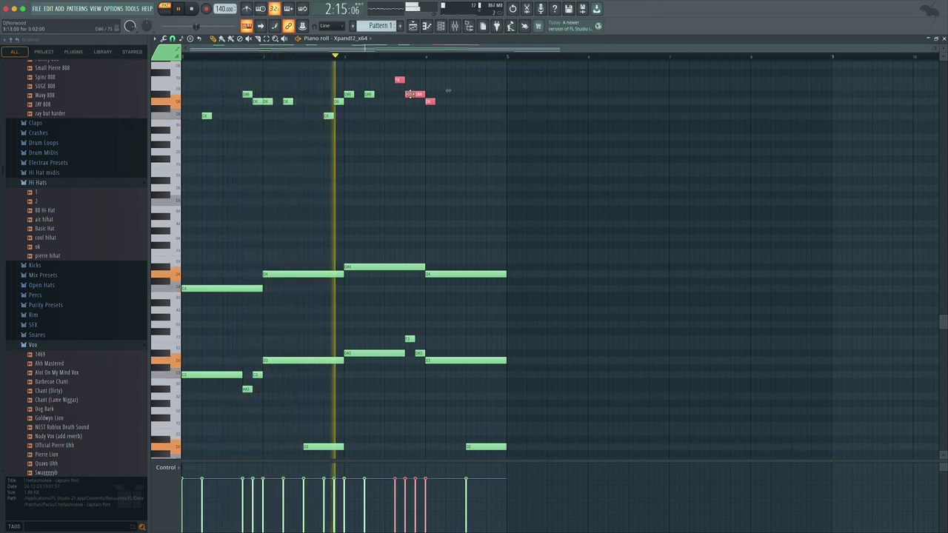
{"action": "key", "text": "space"}
{"action": "key", "text": "space"}
{"action": "left_click_drag", "start_coordinate": [410, 94], "coordinate": [419, 95]}
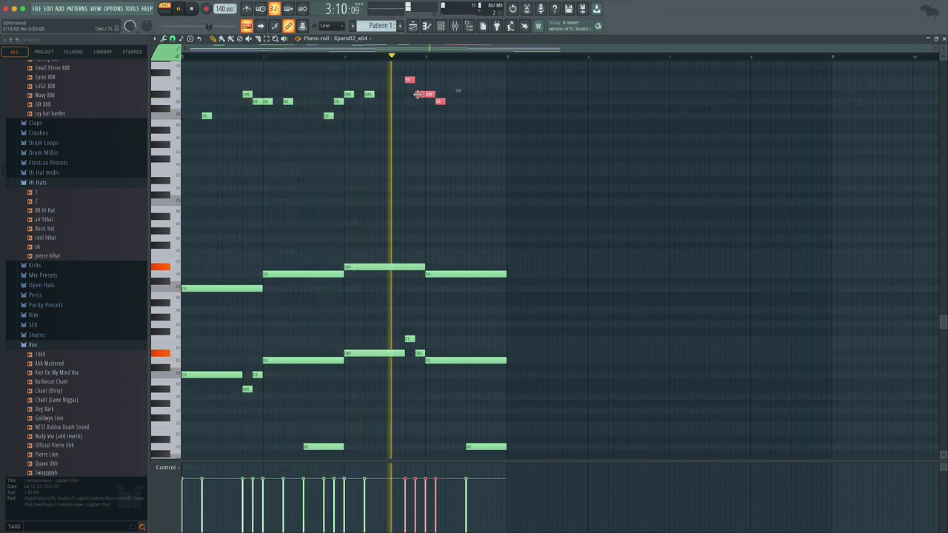
{"action": "key", "text": "space"}
Step: Move the last D6 to beat 2 of bar 4 and the D#6 before it to the bar's start, checking the playback
{"action": "left_click", "coordinate": [435, 110]}
{"action": "right_click", "coordinate": [436, 111]}
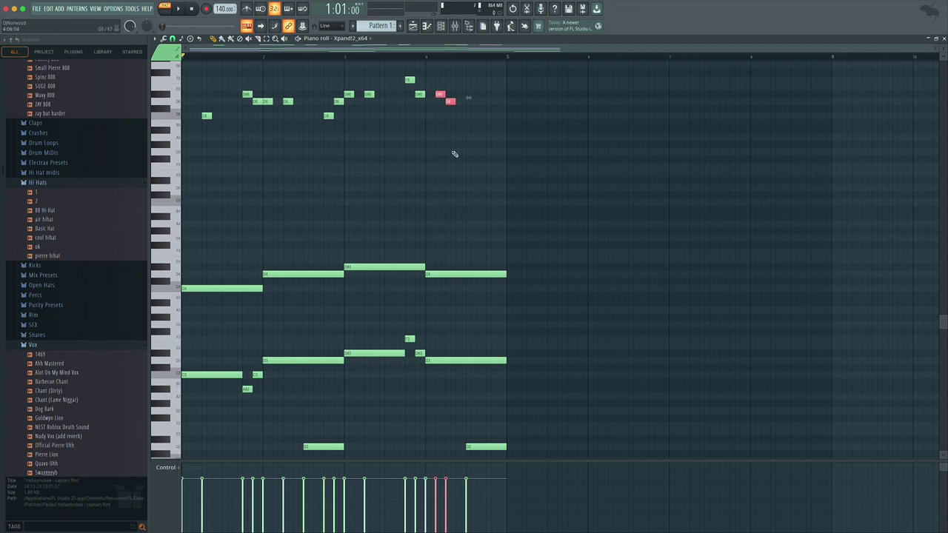
{"action": "key", "text": "space"}
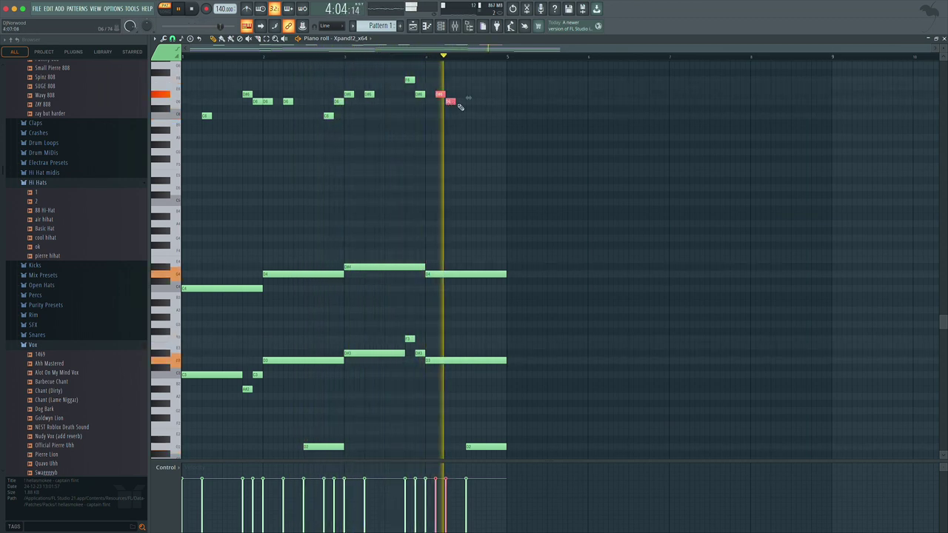
{"action": "key", "text": "space"}
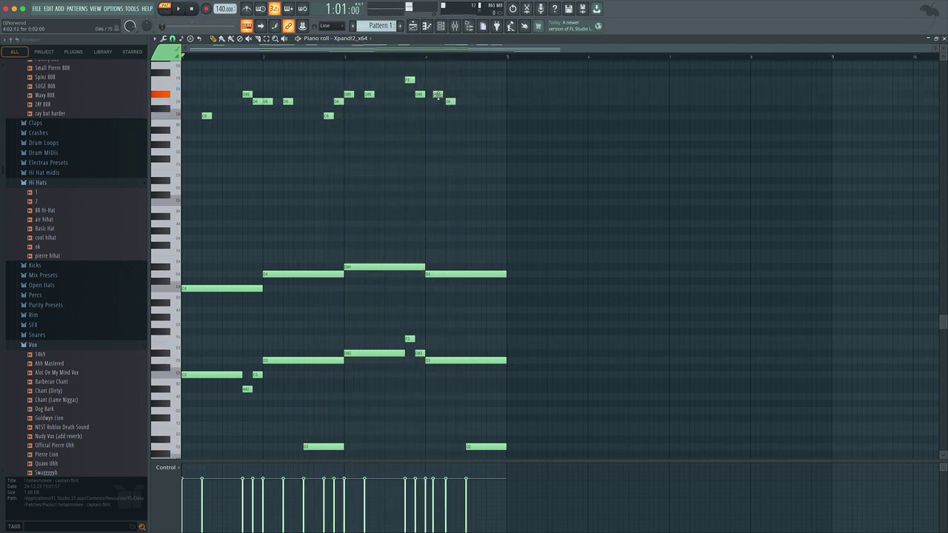
{"action": "key", "text": "space"}
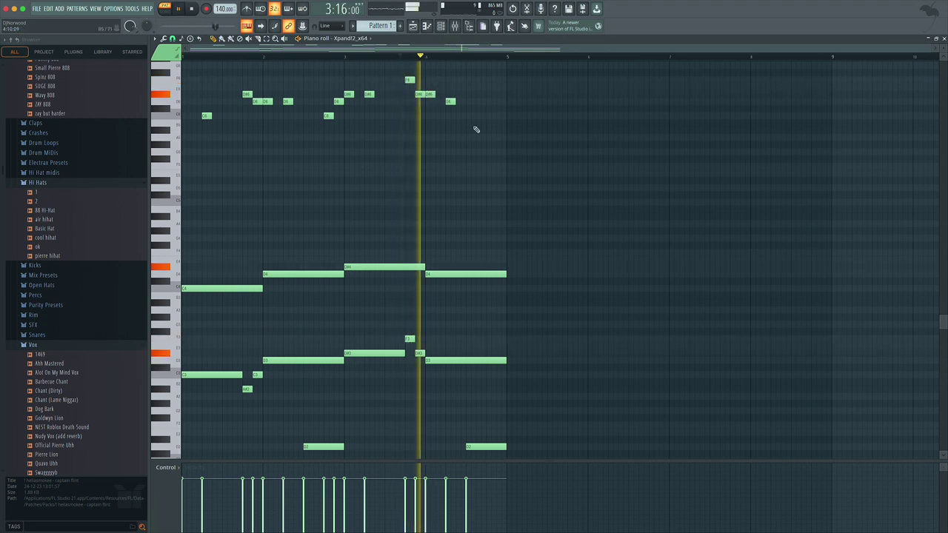
{"action": "key", "text": "space"}
Step: End bar 4 of the high melody with short C6 and D6 notes, starting the C6 on beat 4, and play back
{"action": "scroll", "coordinate": [504, 185], "scroll_direction": "down", "scroll_amount": 2}
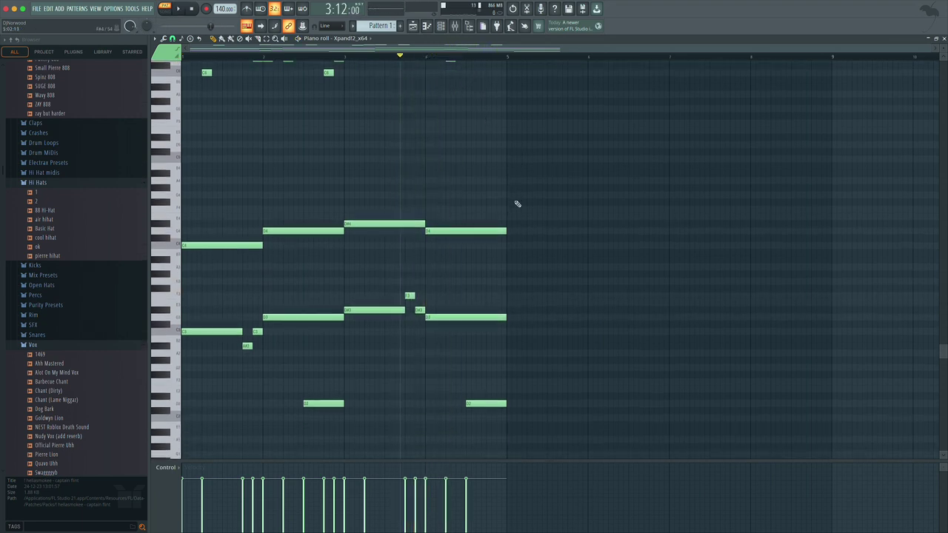
{"action": "scroll", "coordinate": [511, 201], "scroll_direction": "up", "scroll_amount": 1}
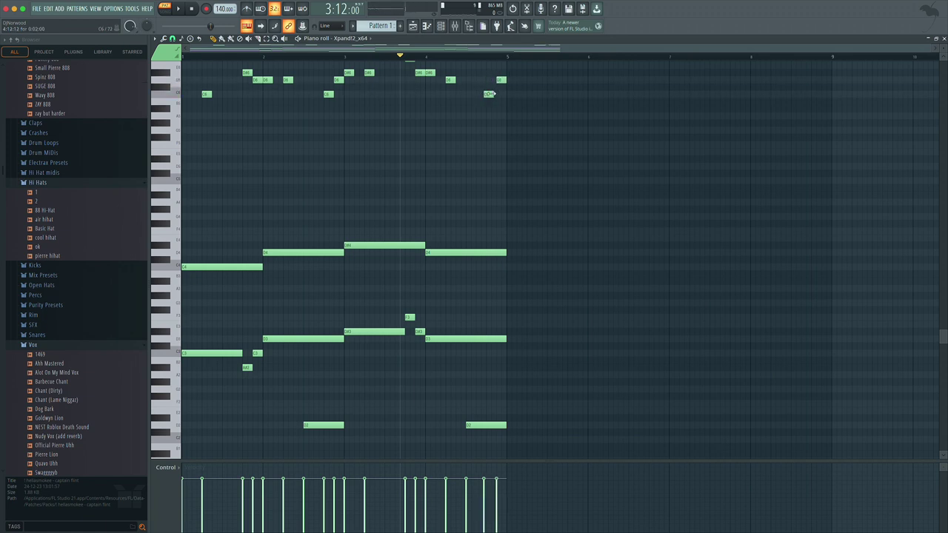
{"action": "left_click_drag", "start_coordinate": [488, 94], "coordinate": [491, 94]}
{"action": "key", "text": "space"}
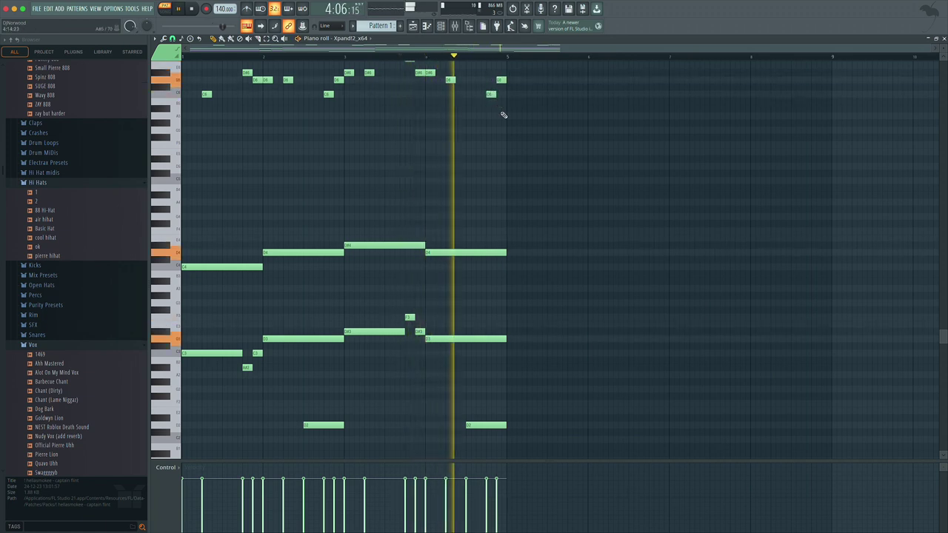
Step: Select every note of the four-bar pattern and duplicate them into bars 5 to 8
{"action": "scroll", "coordinate": [474, 285], "scroll_direction": "down", "scroll_amount": 4}
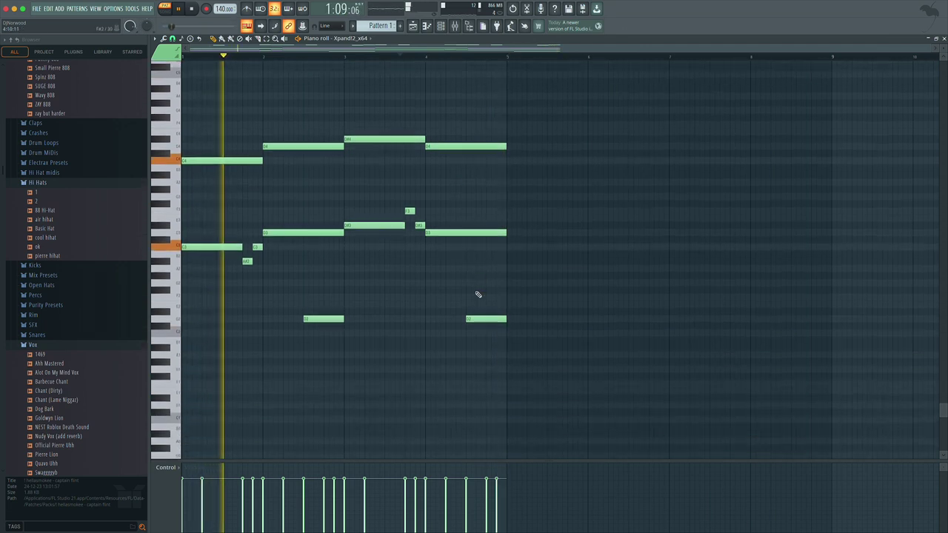
{"action": "left_click_drag", "start_coordinate": [525, 356], "coordinate": [183, 98]}
{"action": "scroll", "coordinate": [519, 206], "scroll_direction": "up", "scroll_amount": 3}
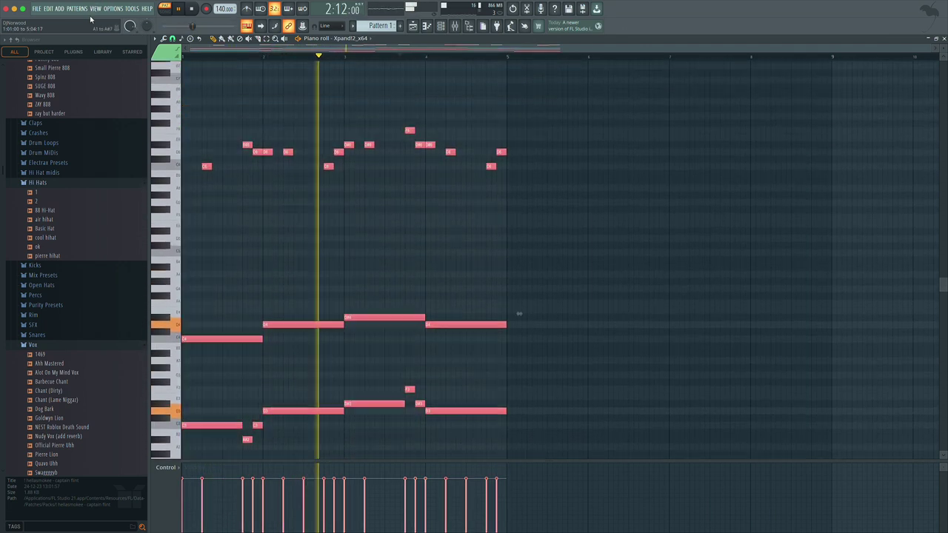
{"action": "left_click", "coordinate": [245, 241]}
{"action": "right_click", "coordinate": [245, 243]}
{"action": "key", "text": "ctrl+v"}
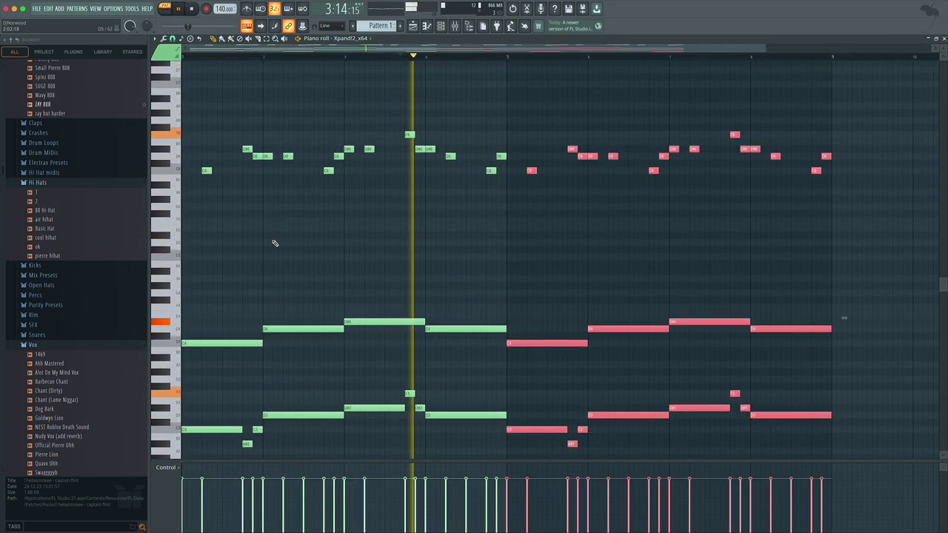
Step: Start a middle melody in bar 5 with a half-bar C5 note followed by a half-bar D5 note
{"action": "scroll", "coordinate": [444, 230], "scroll_direction": "down", "scroll_amount": 3}
{"action": "left_click", "coordinate": [508, 214]}
{"action": "key", "text": "space"}
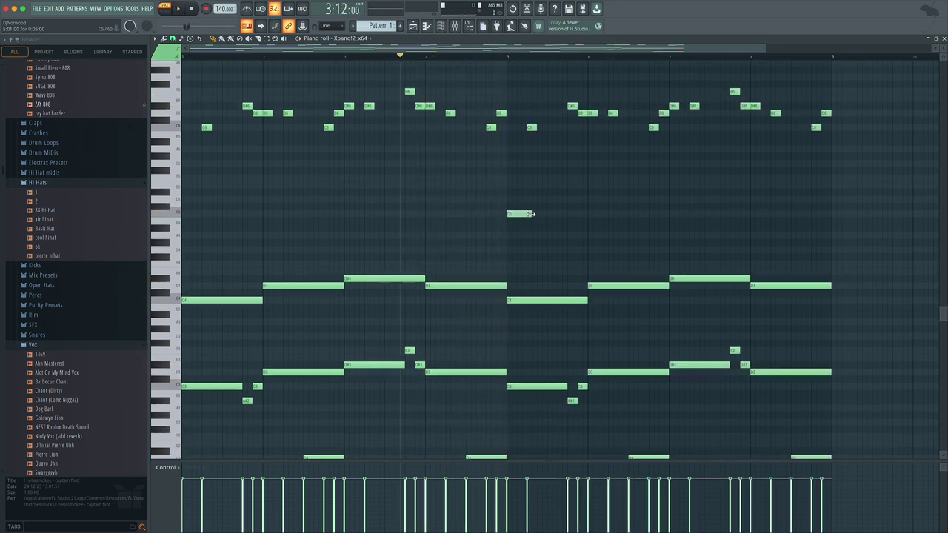
{"action": "key", "text": "space"}
{"action": "left_click_drag", "start_coordinate": [533, 214], "coordinate": [546, 213]}
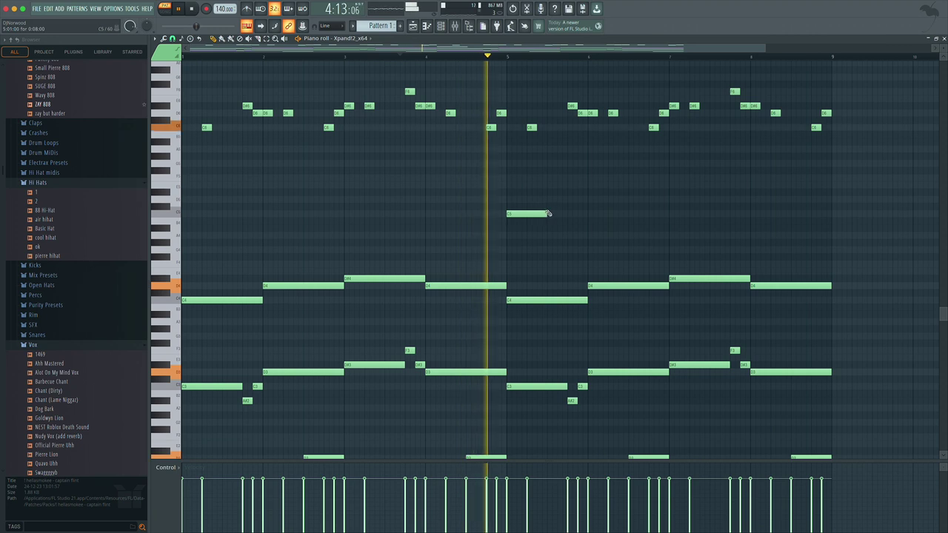
{"action": "left_click", "coordinate": [551, 199]}
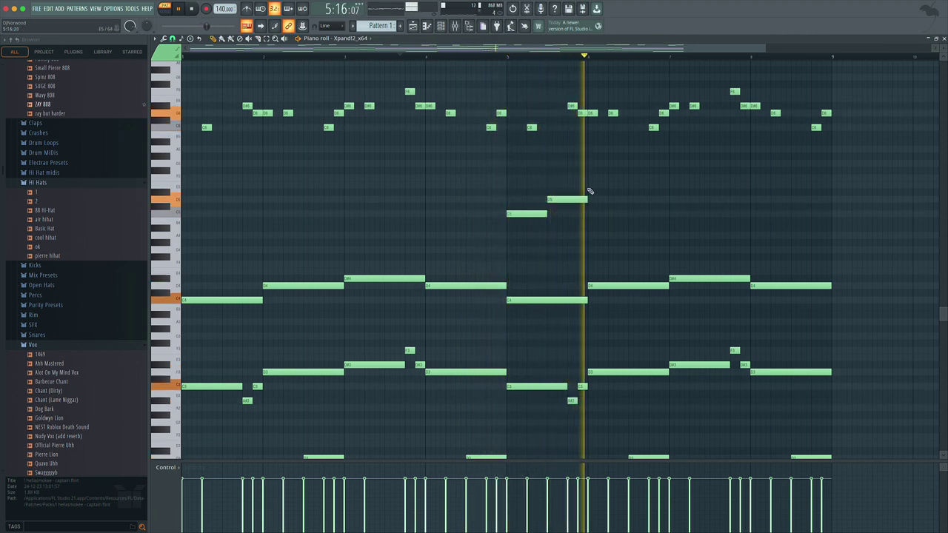
Step: Fill bar 6 of the middle melody with half-bar D#5 and D5 notes while checking the playback
{"action": "left_click", "coordinate": [587, 186]}
{"action": "key", "text": "space"}
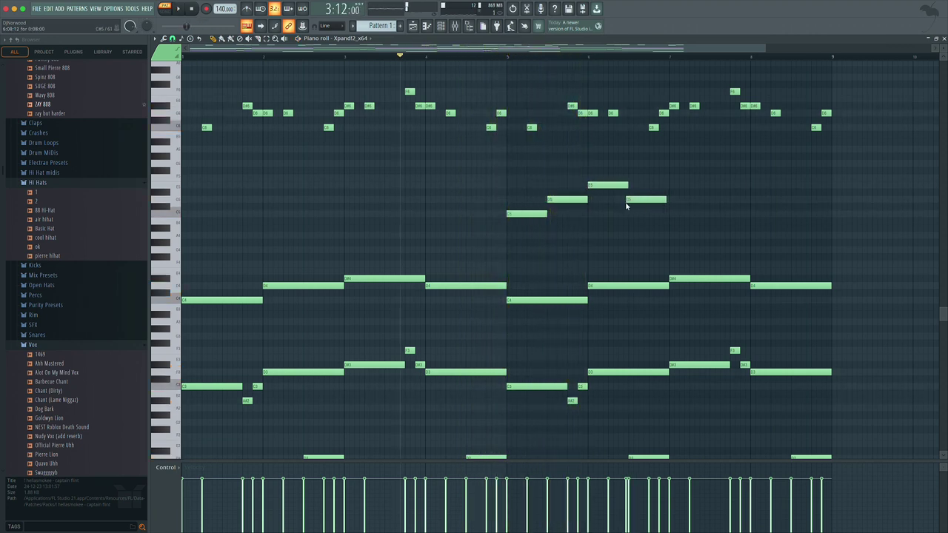
{"action": "key", "text": "space"}
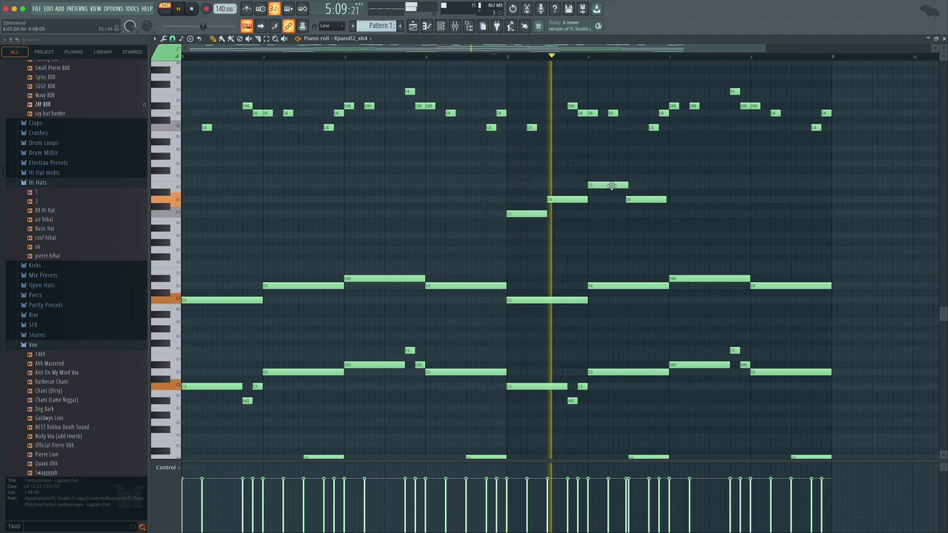
{"action": "left_click_drag", "start_coordinate": [611, 185], "coordinate": [611, 193]}
Step: Complete the middle melody with half-bar F5 and D#5 notes in bar 7 and D#5 and D5 notes in bar 8
{"action": "key", "text": "space"}
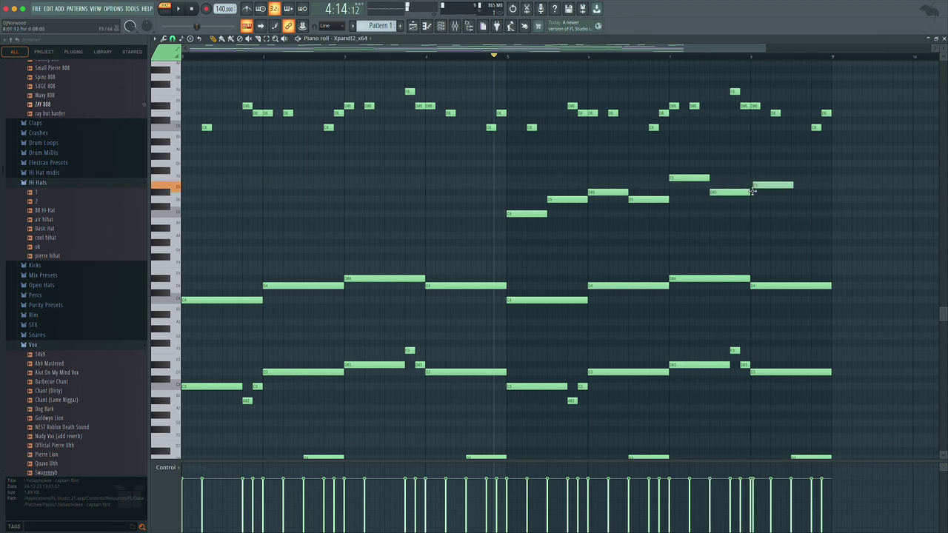
{"action": "left_click_drag", "start_coordinate": [752, 192], "coordinate": [750, 190]}
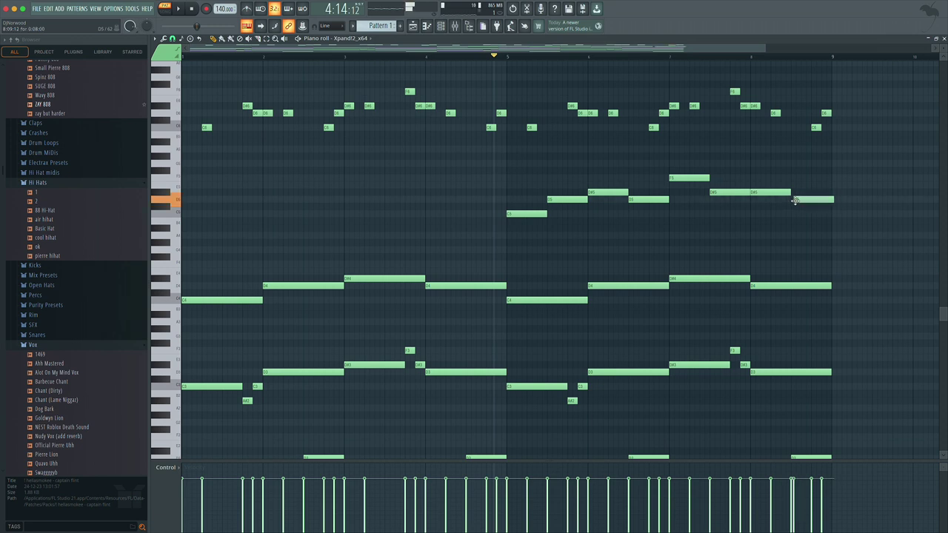
{"action": "scroll", "coordinate": [631, 230], "scroll_direction": "down", "scroll_amount": 5}
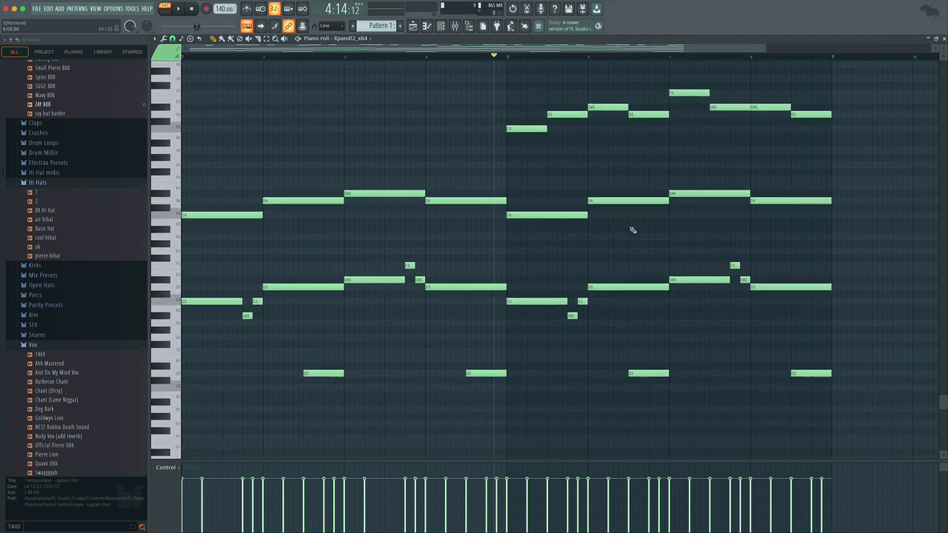
{"action": "scroll", "coordinate": [632, 229], "scroll_direction": "up", "scroll_amount": 5}
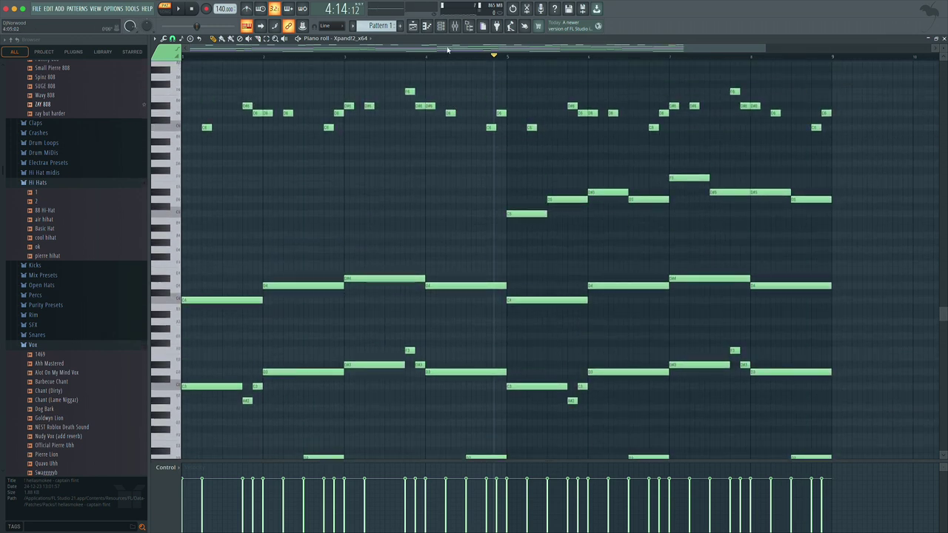
Step: Review the bass, upper voice and middle melody layers across the eight-bar piano pattern
{"action": "scroll", "coordinate": [423, 161], "scroll_direction": "down", "scroll_amount": 1, "text": "ctrl"}
{"action": "scroll", "coordinate": [415, 182], "scroll_direction": "down", "scroll_amount": 4}
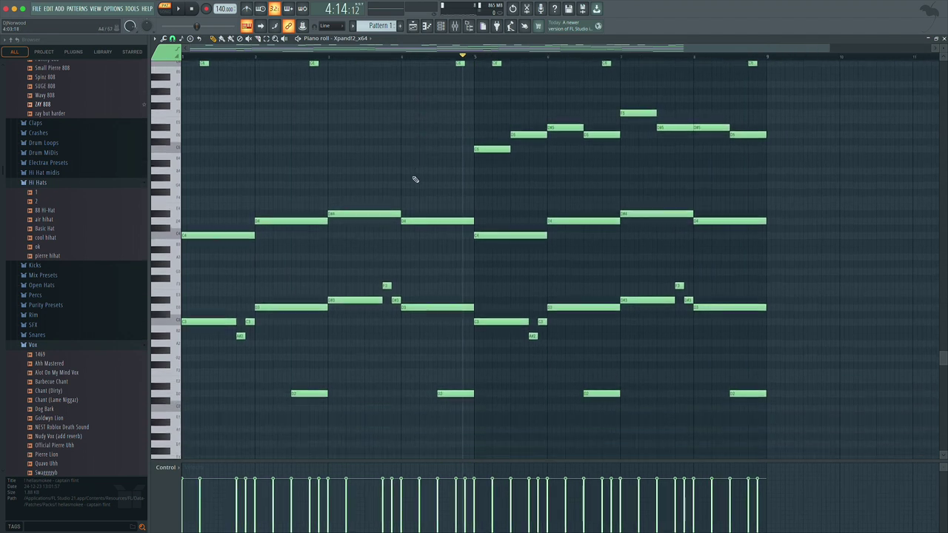
{"action": "left_click_drag", "start_coordinate": [177, 262], "coordinate": [173, 324]}
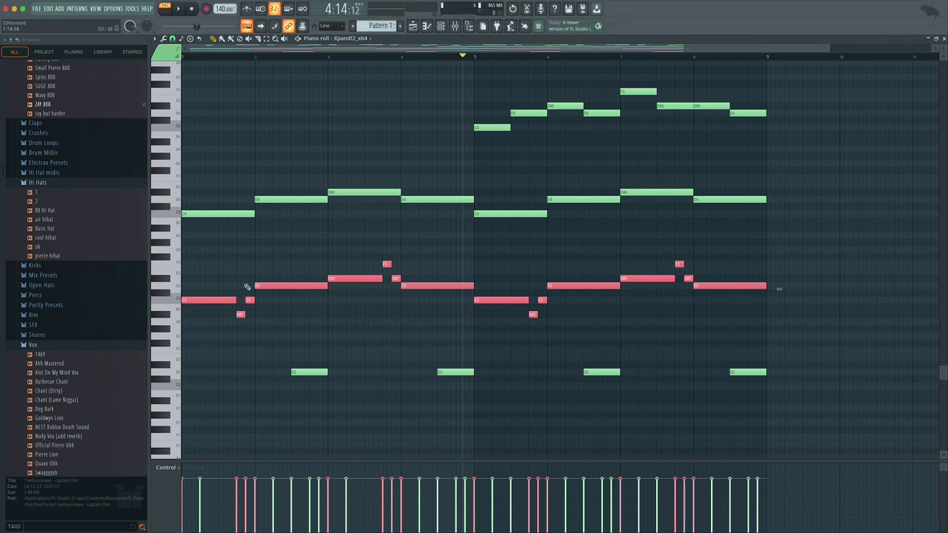
{"action": "left_click", "coordinate": [307, 372]}
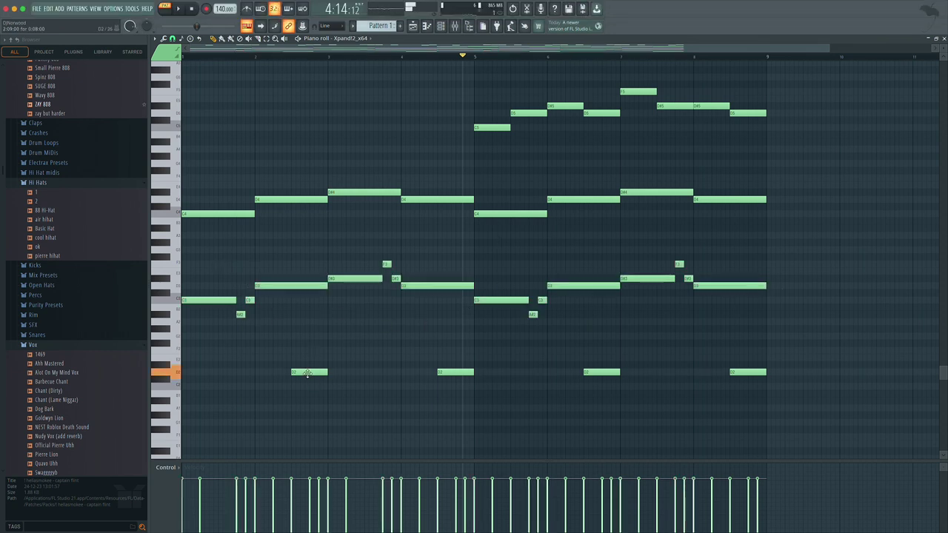
{"action": "scroll", "coordinate": [230, 245], "scroll_direction": "up", "scroll_amount": 3}
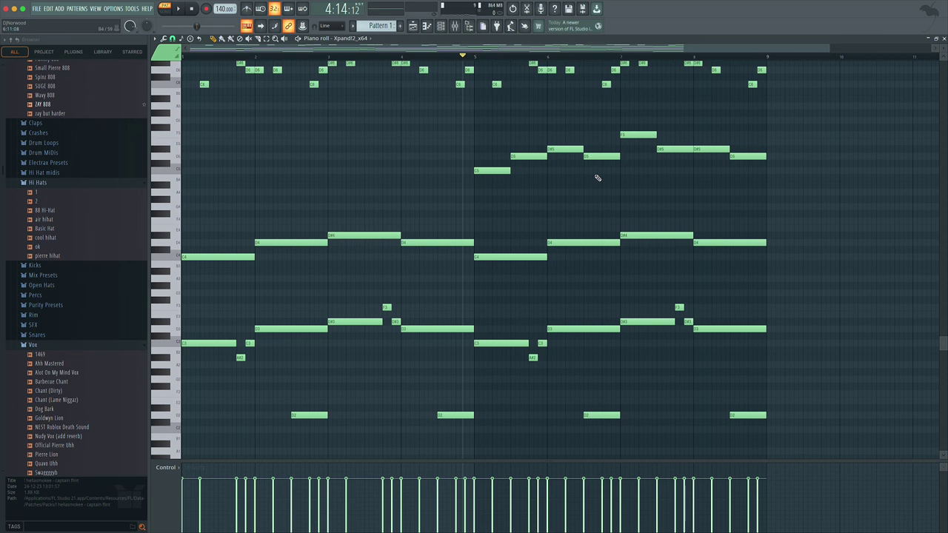
{"action": "scroll", "coordinate": [597, 178], "scroll_direction": "up", "scroll_amount": 2}
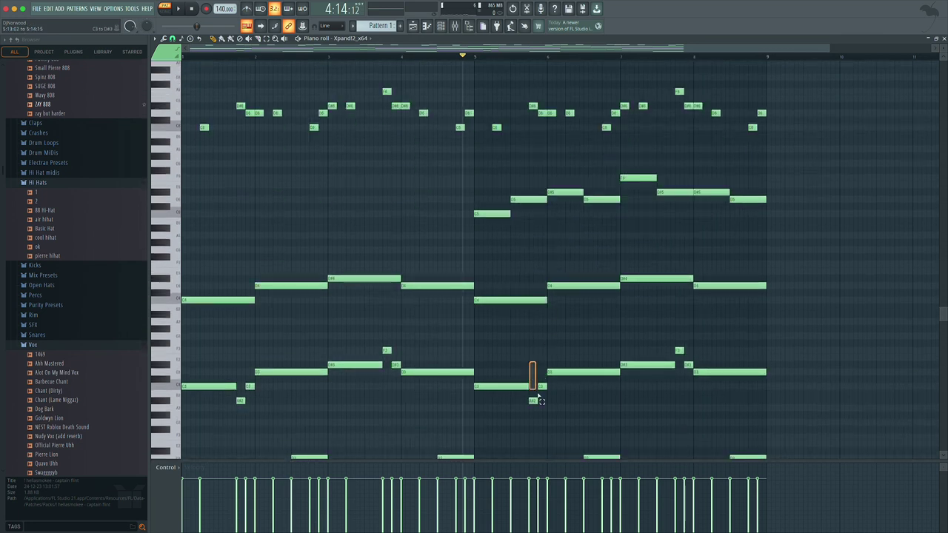
{"action": "left_click_drag", "start_coordinate": [696, 376], "coordinate": [696, 377]}
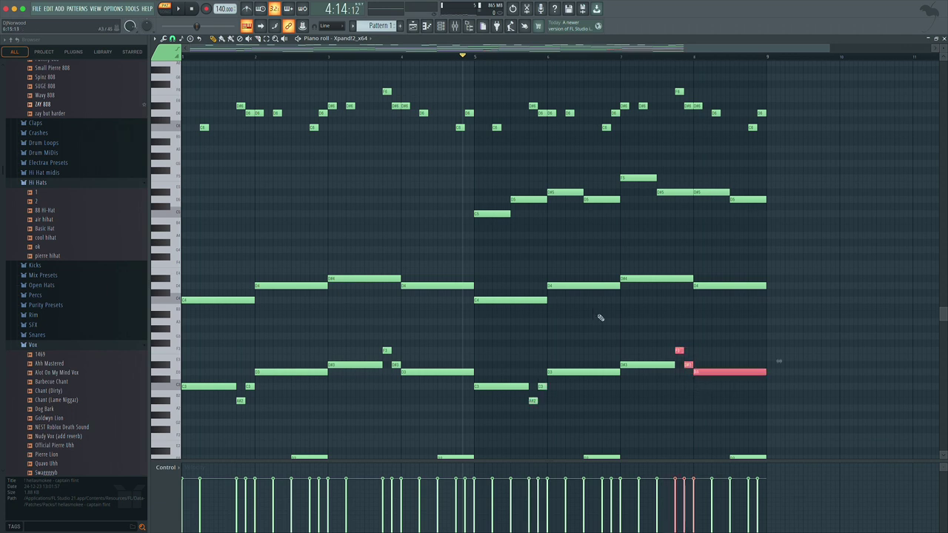
Step: Select the high melody notes across all eight bars and play back the full piano pattern
{"action": "scroll", "coordinate": [533, 252], "scroll_direction": "up", "scroll_amount": 2}
{"action": "left_click_drag", "start_coordinate": [182, 95], "coordinate": [838, 197]}
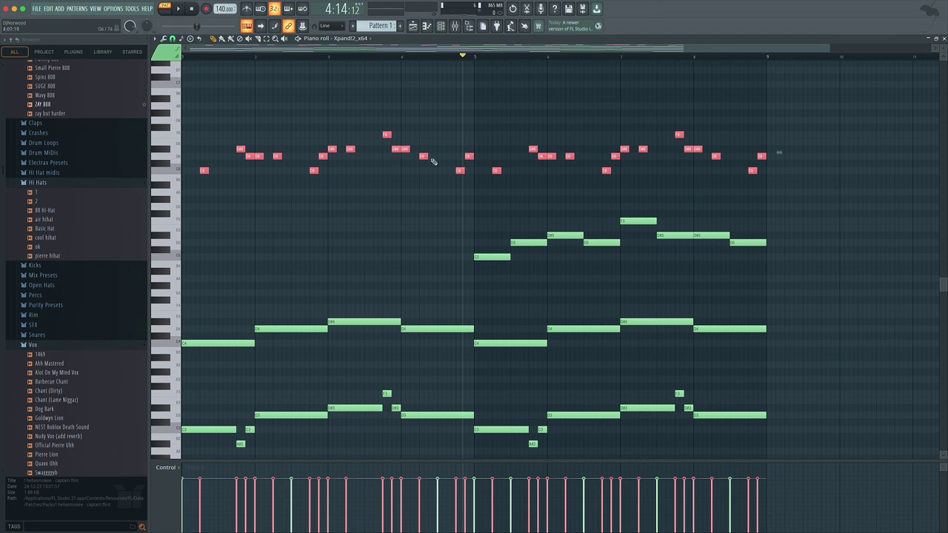
{"action": "key", "text": "space"}
{"action": "scroll", "coordinate": [474, 184], "scroll_direction": "down", "scroll_amount": 4}
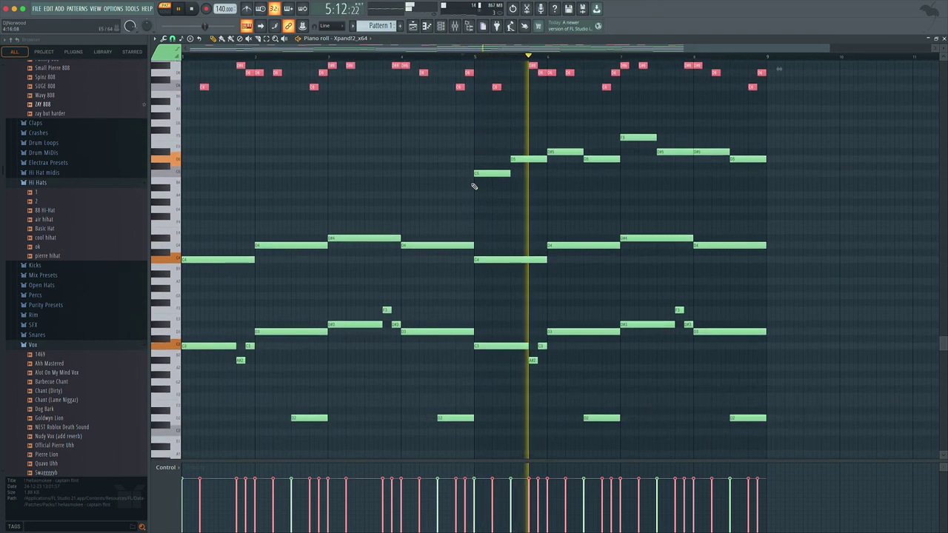
{"action": "scroll", "coordinate": [473, 186], "scroll_direction": "up", "scroll_amount": 2}
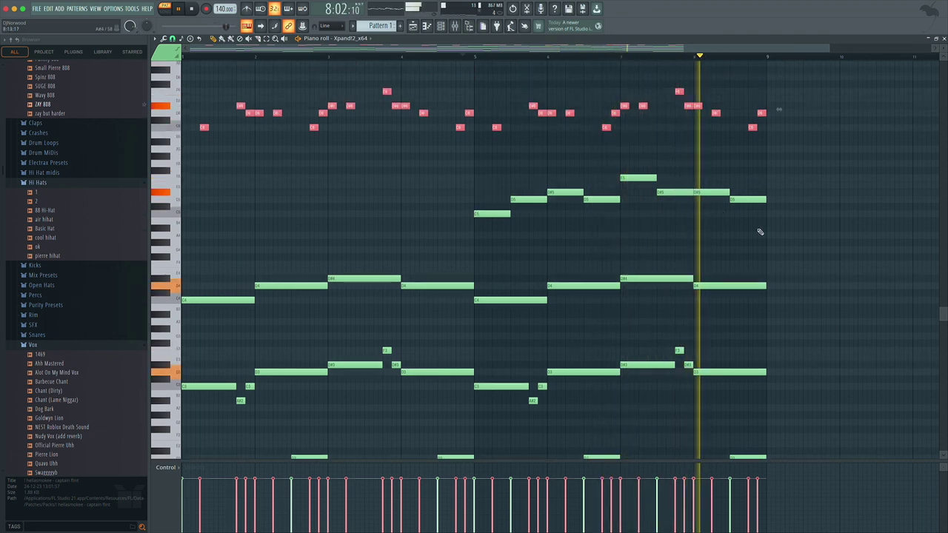
{"action": "scroll", "coordinate": [651, 177], "scroll_direction": "up", "scroll_amount": 3}
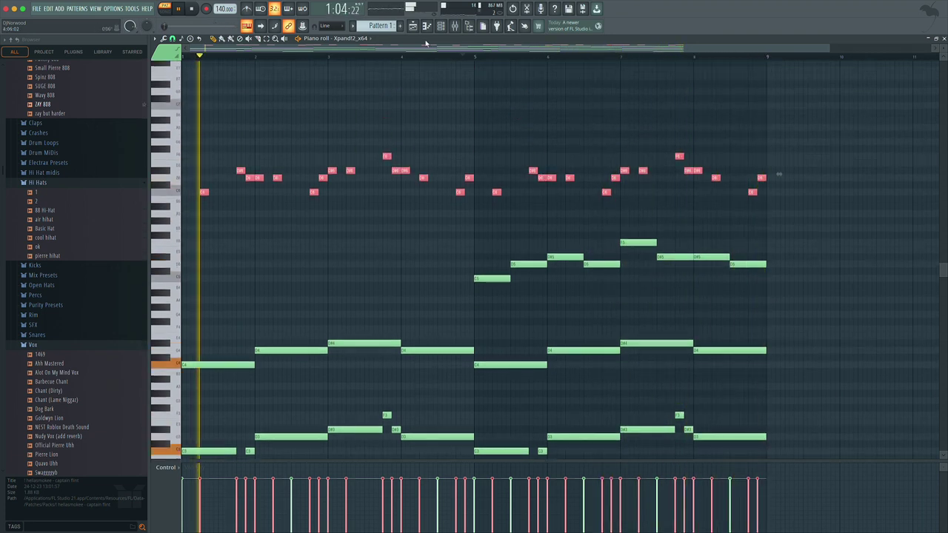
Step: Add a second Xpand!2 channel using the Aah Choir preset from Vocals, with its Attack at -100 %
{"action": "left_click", "coordinate": [440, 27]}
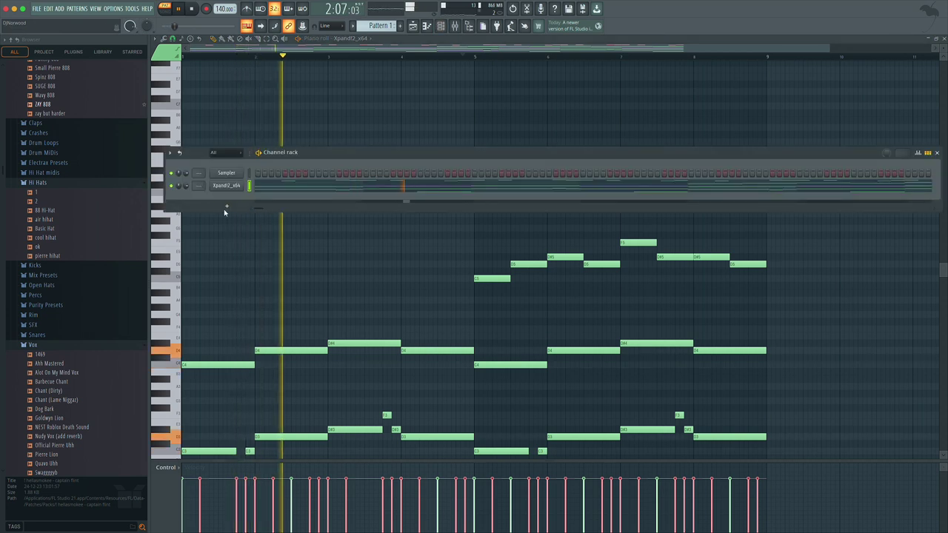
{"action": "left_click", "coordinate": [226, 207]}
{"action": "left_click", "coordinate": [249, 155]}
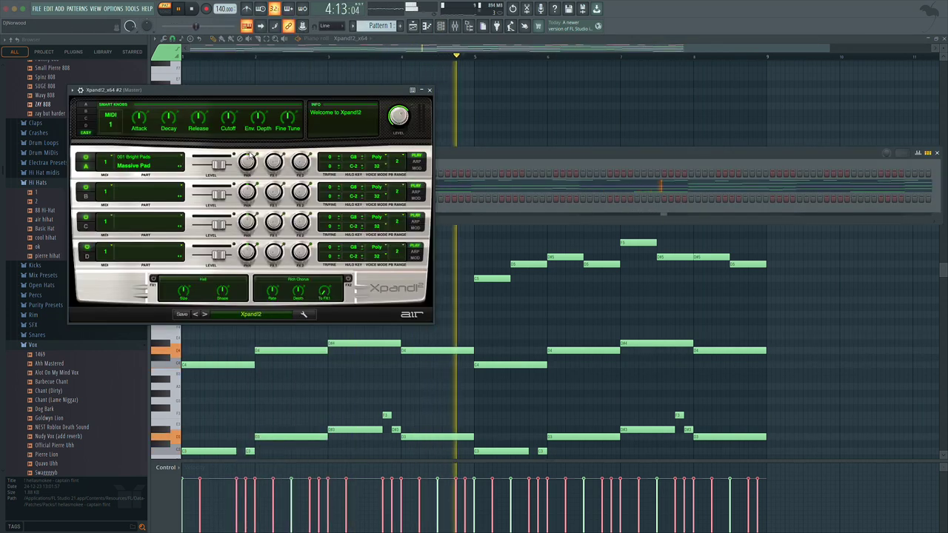
{"action": "left_click", "coordinate": [253, 315]}
{"action": "mouse_move", "coordinate": [229, 395]}
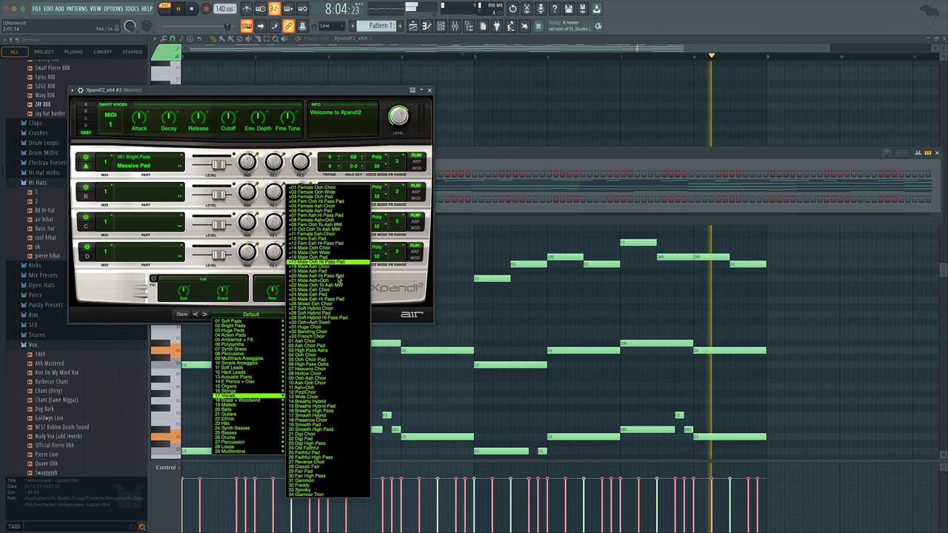
{"action": "left_click", "coordinate": [329, 345]}
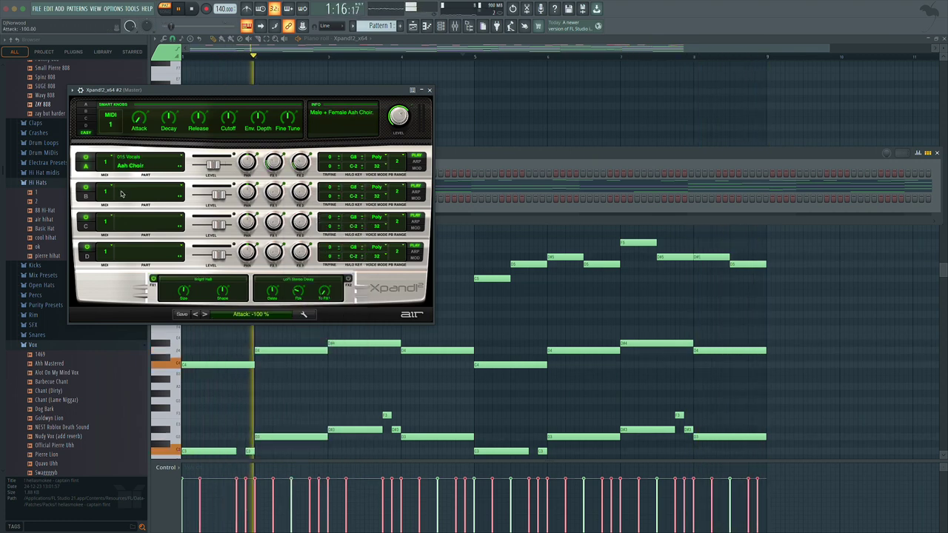
Step: In the new choir channel's piano roll, add one-bar notes C4, D4, D#4 and D4 in bars 1 to 4
{"action": "left_click", "coordinate": [428, 89]}
{"action": "right_click", "coordinate": [245, 200]}
{"action": "left_click", "coordinate": [248, 198]}
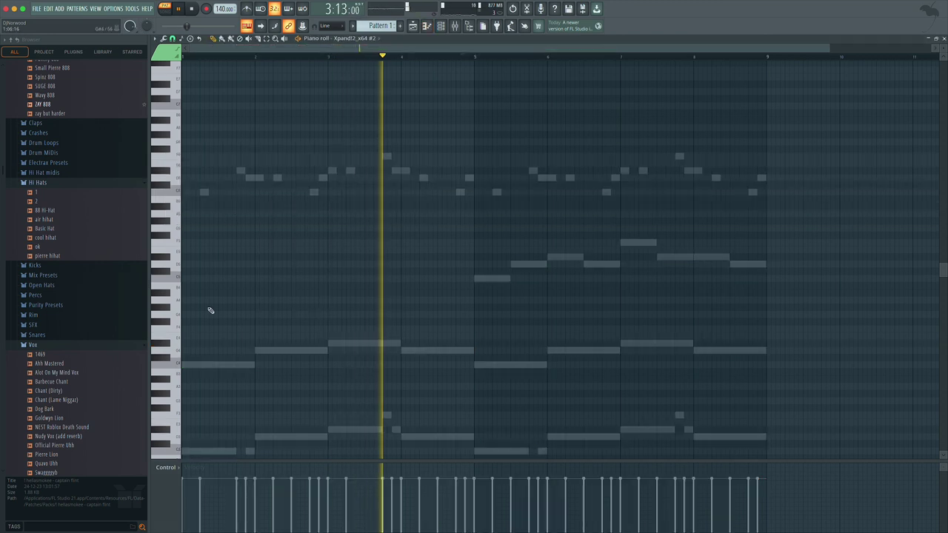
{"action": "scroll", "coordinate": [207, 326], "scroll_direction": "down", "scroll_amount": 1}
{"action": "left_click", "coordinate": [205, 348]}
{"action": "left_click_drag", "start_coordinate": [205, 349], "coordinate": [170, 337]}
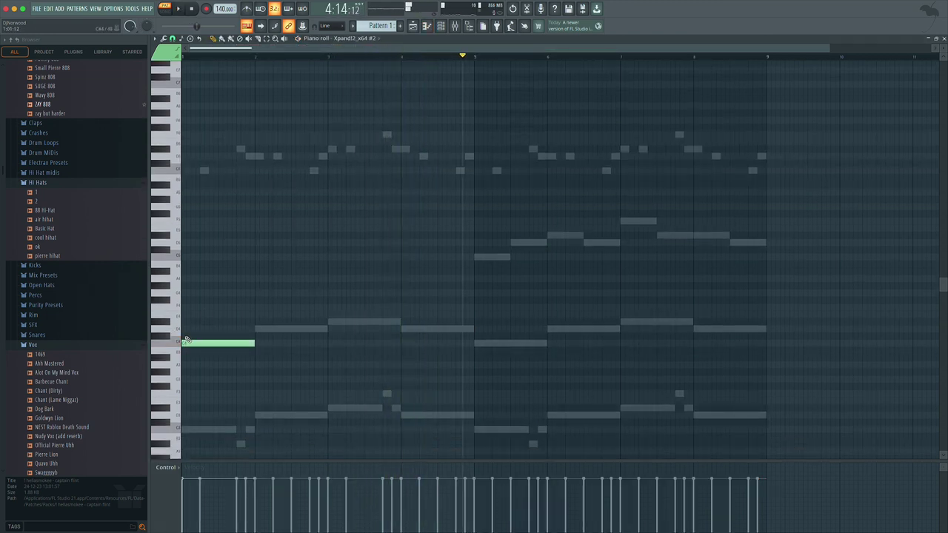
{"action": "left_click", "coordinate": [256, 328]}
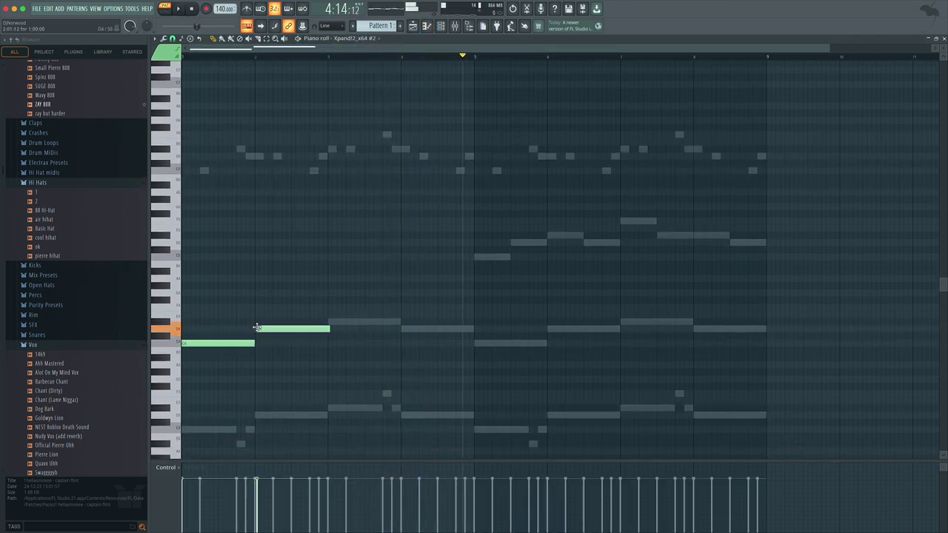
{"action": "left_click", "coordinate": [331, 322]}
{"action": "left_click", "coordinate": [402, 329]}
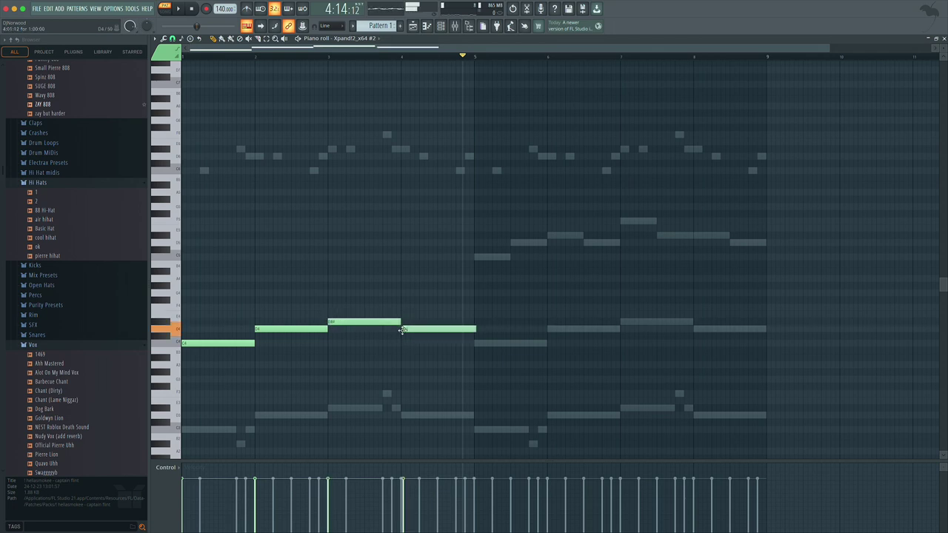
Step: Raise the four choir notes by two octaves and duplicate them into bars 5 to 8 during playback
{"action": "key", "text": "ctrl+Up"}
{"action": "key", "text": "ctrl+Up"}
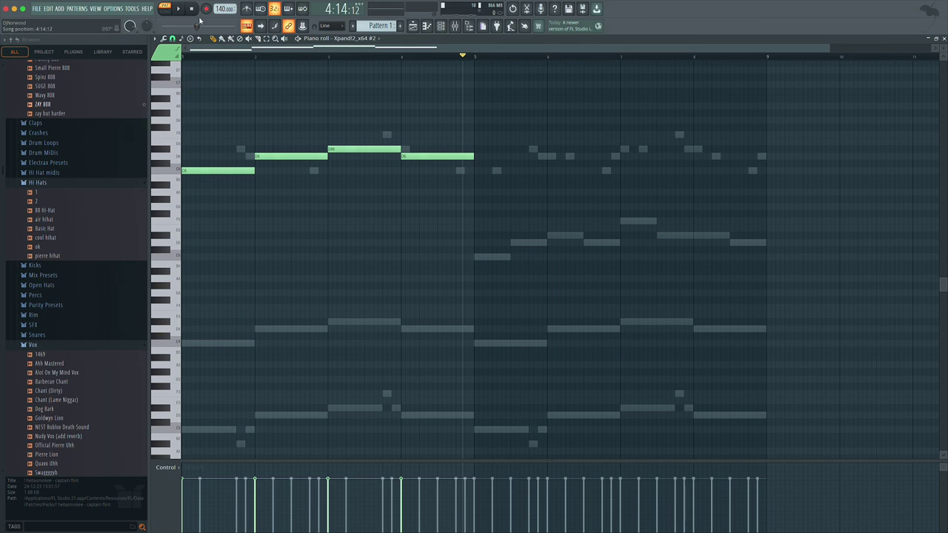
{"action": "key", "text": "space"}
{"action": "scroll", "coordinate": [271, 131], "scroll_direction": "up", "scroll_amount": 5}
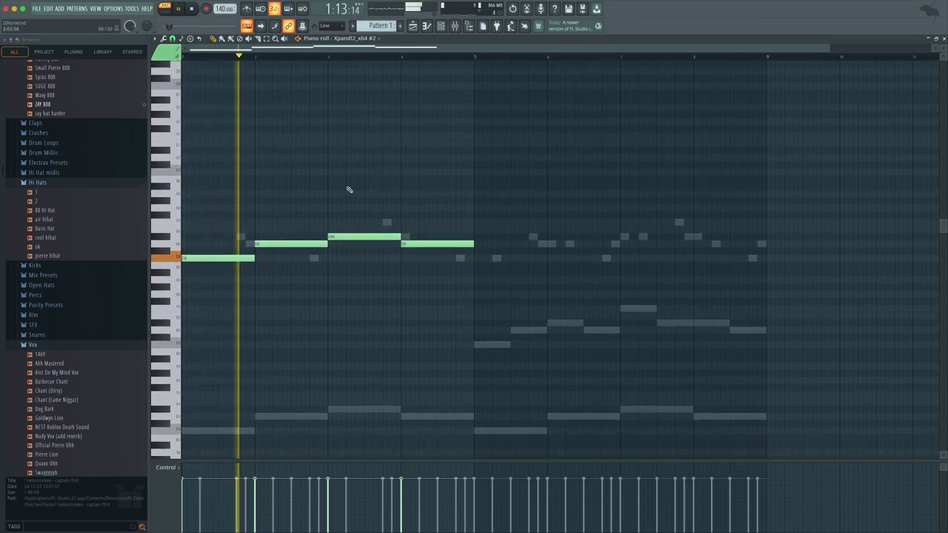
{"action": "key", "text": "ctrl+b"}
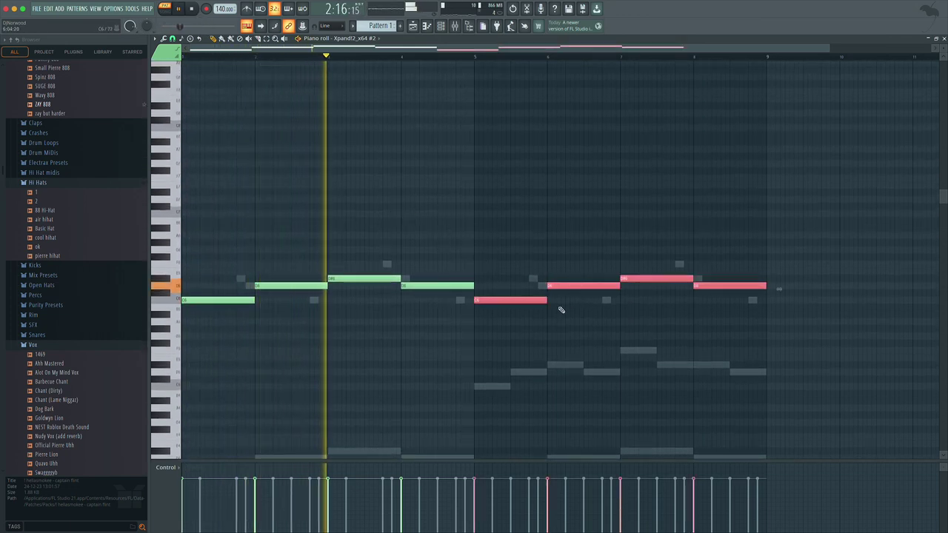
Step: Layer another copy of the four-bar choir phrase two octaves lower, at C4, in bars 5 to 8
{"action": "key", "text": "ctrl+b"}
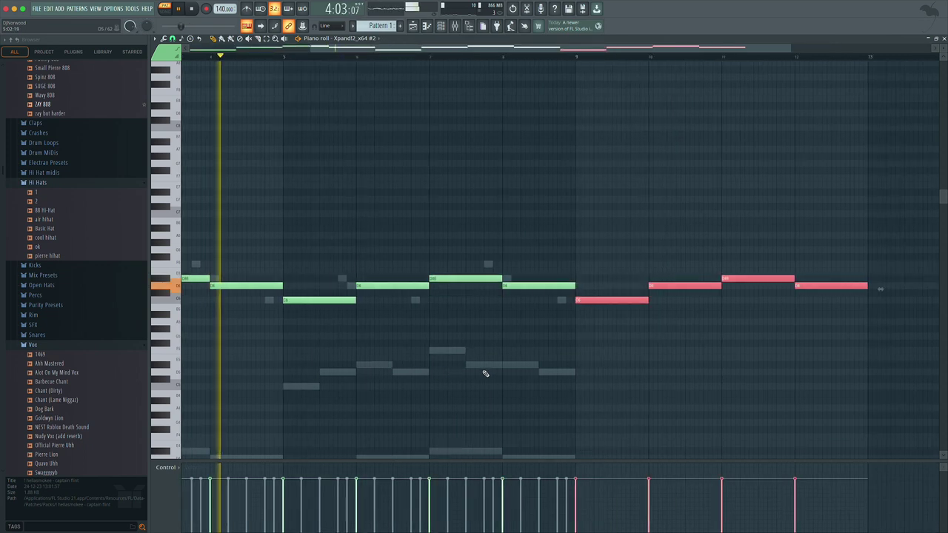
{"action": "key", "text": "ctrl+Down"}
{"action": "key", "text": "ctrl+Down"}
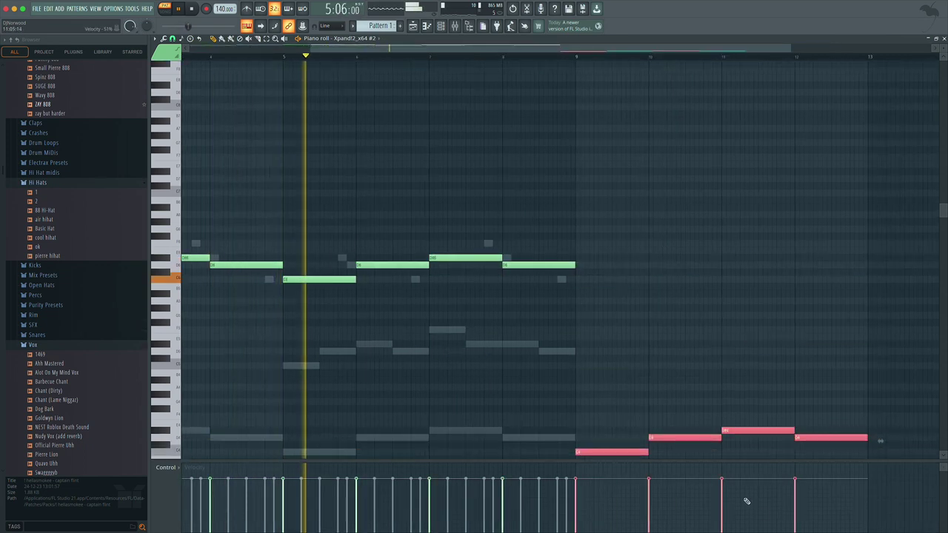
{"action": "left_click_drag", "start_coordinate": [635, 458], "coordinate": [372, 448]}
{"action": "scroll", "coordinate": [370, 411], "scroll_direction": "down", "scroll_amount": 2}
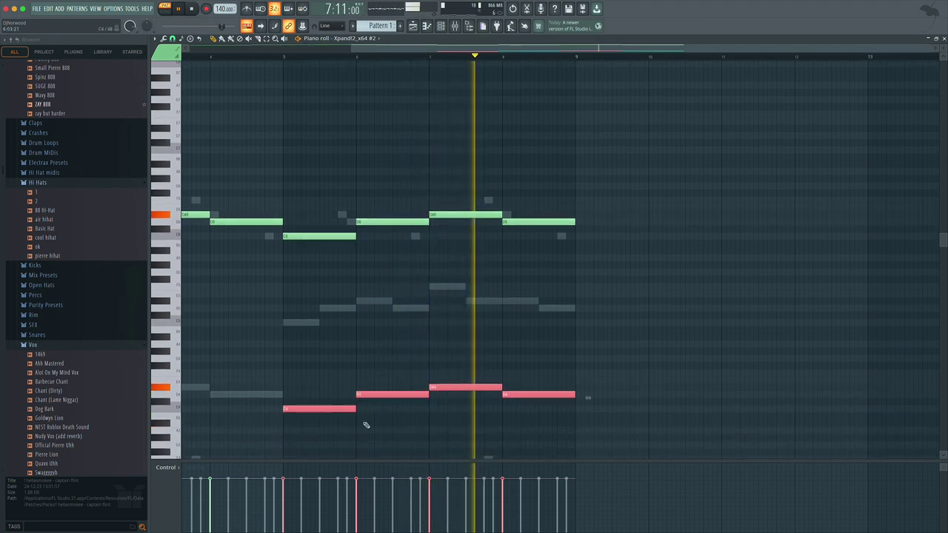
Step: Lower the velocity of the low choir notes to about 56% and play the pattern from bar 5
{"action": "left_click_drag", "start_coordinate": [281, 494], "coordinate": [449, 495]}
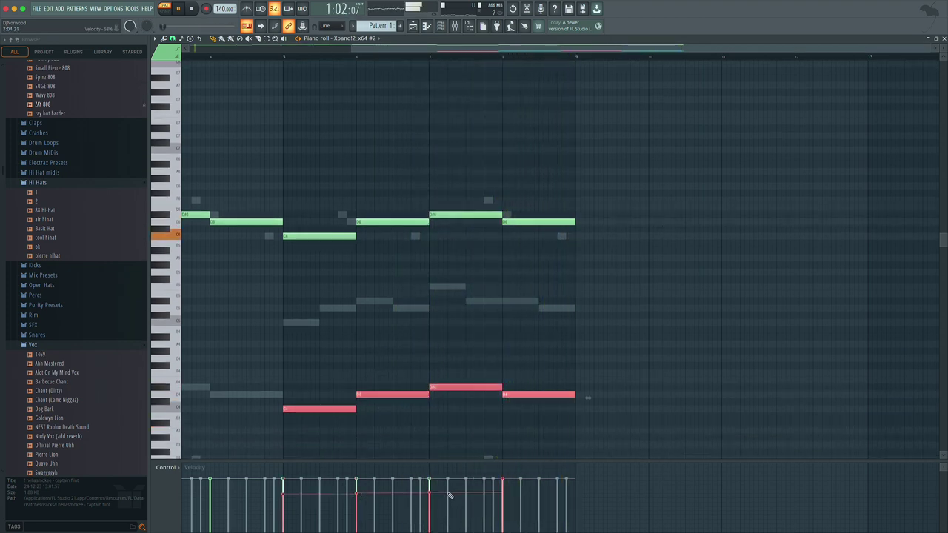
{"action": "left_click", "coordinate": [273, 63]}
{"action": "key", "text": "space"}
{"action": "right_click", "coordinate": [276, 63]}
{"action": "left_click", "coordinate": [282, 57]}
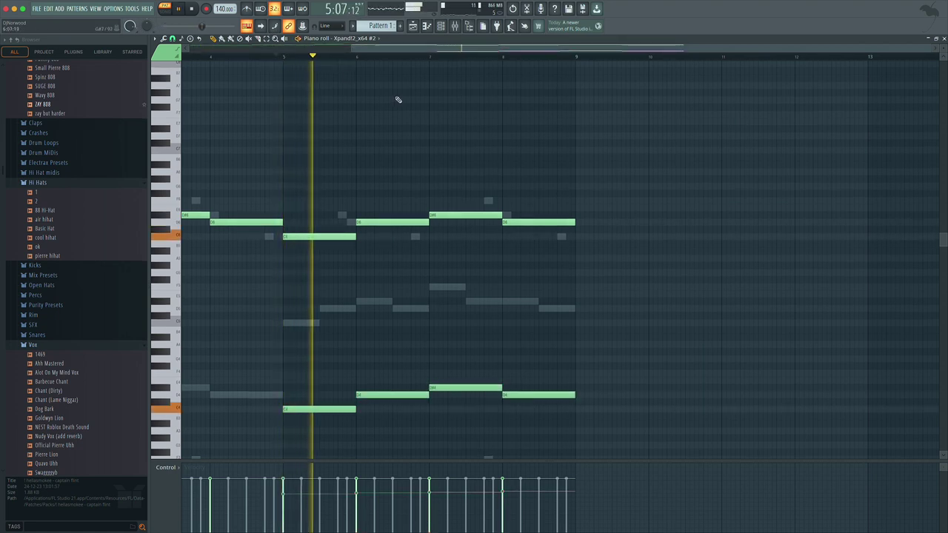
Step: Add a one-bar D#7 choir note in bar 7 and a one-bar D7 note in bar 8
{"action": "scroll", "coordinate": [442, 220], "scroll_direction": "up", "scroll_amount": 2}
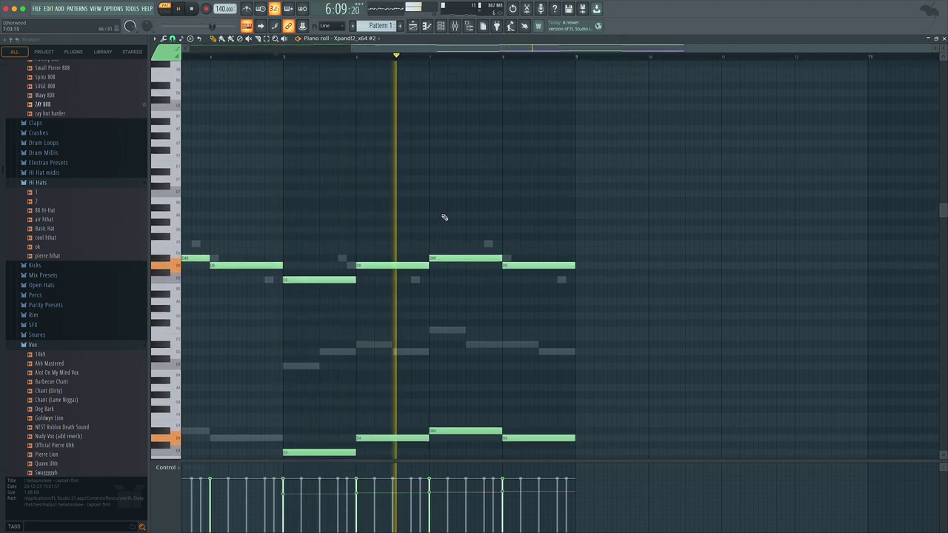
{"action": "left_click", "coordinate": [437, 172]}
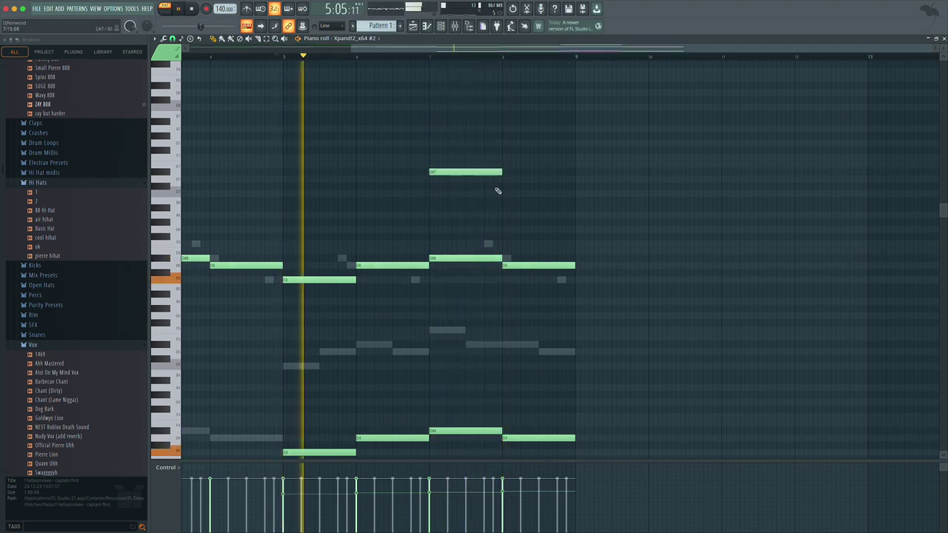
{"action": "left_click", "coordinate": [499, 179]}
Step: Lower the velocity of the low choir notes in bars 5 to 8 to about 37% and soften the D#7 and D7 notes
{"action": "scroll", "coordinate": [469, 216], "scroll_direction": "down", "scroll_amount": 3}
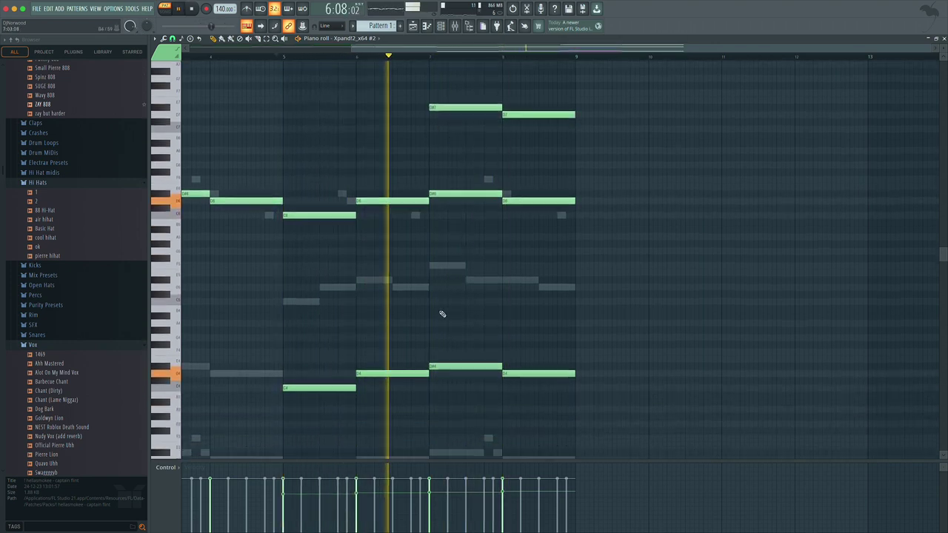
{"action": "left_click_drag", "start_coordinate": [282, 306], "coordinate": [592, 428]}
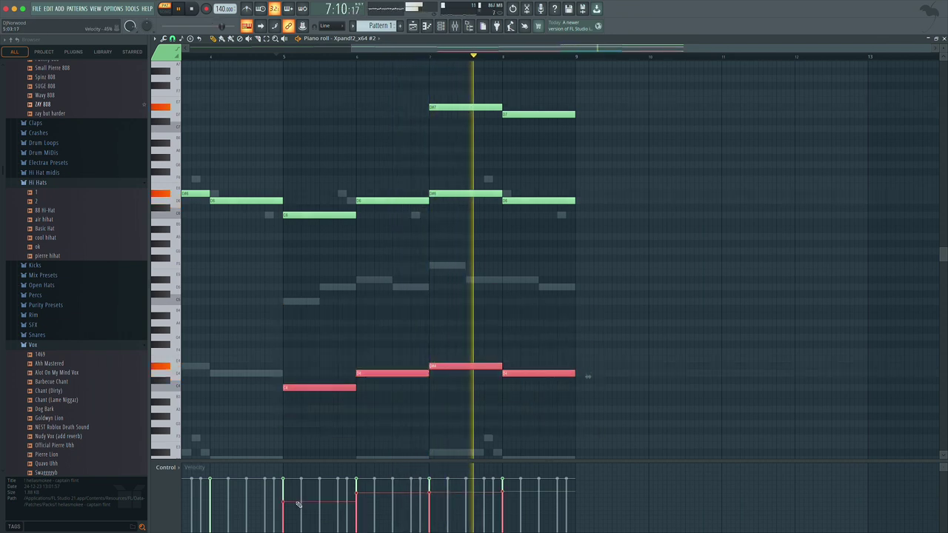
{"action": "mouse_move", "coordinate": [297, 505]}
{"action": "left_mouse_down"}
{"action": "mouse_move", "coordinate": [280, 508]}
{"action": "mouse_move", "coordinate": [434, 509]}
{"action": "left_mouse_up"}
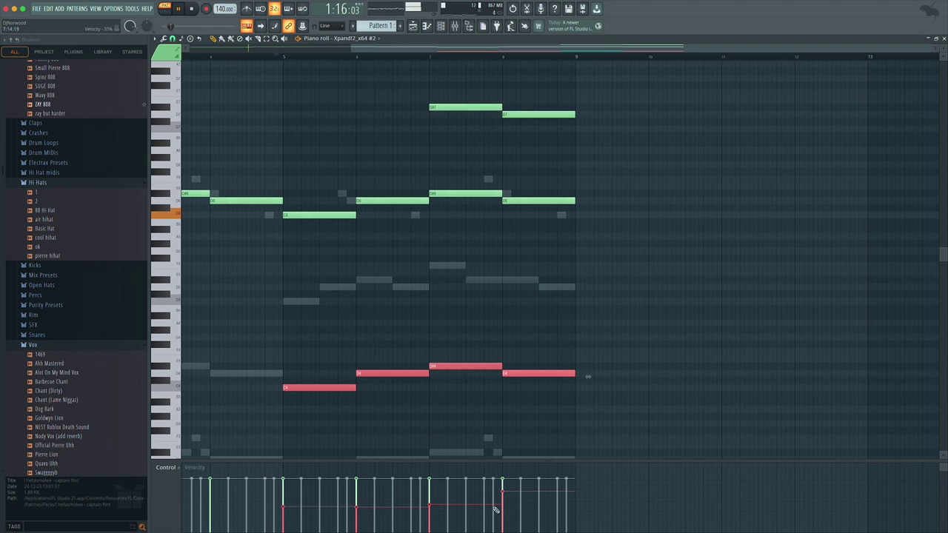
{"action": "left_click_drag", "start_coordinate": [429, 70], "coordinate": [598, 121]}
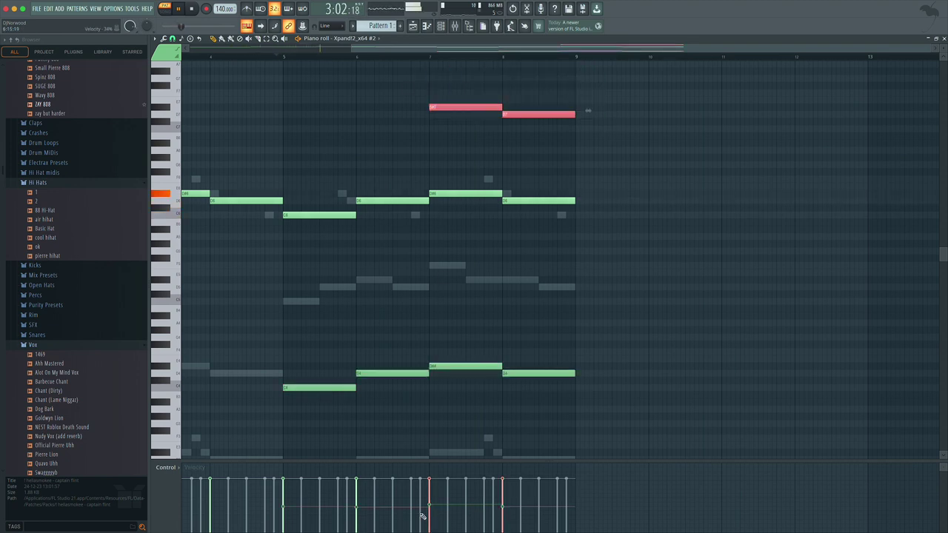
{"action": "left_click_drag", "start_coordinate": [434, 492], "coordinate": [501, 499]}
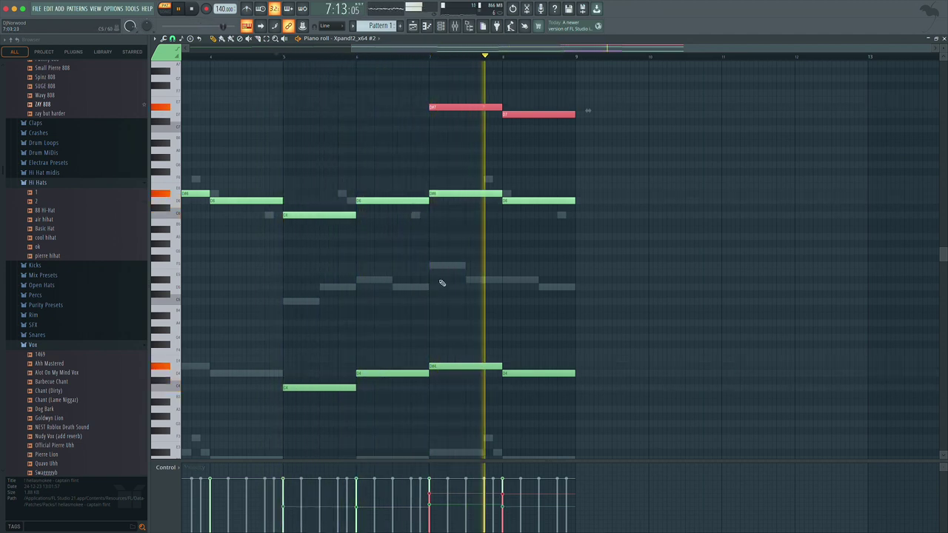
Step: Add a VacuumPro_x64 instrument channel to the pattern
{"action": "left_click", "coordinate": [449, 29]}
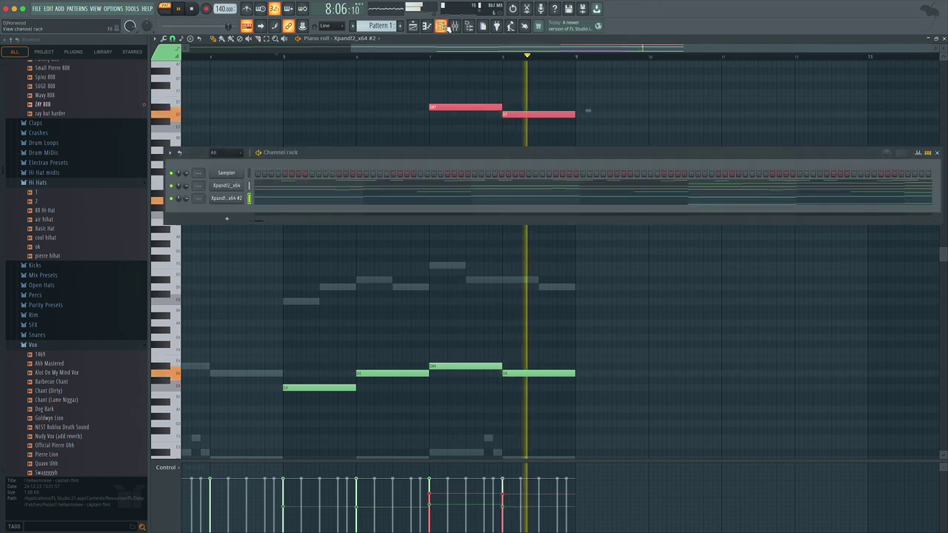
{"action": "left_click", "coordinate": [226, 218]}
{"action": "left_click", "coordinate": [211, 211]}
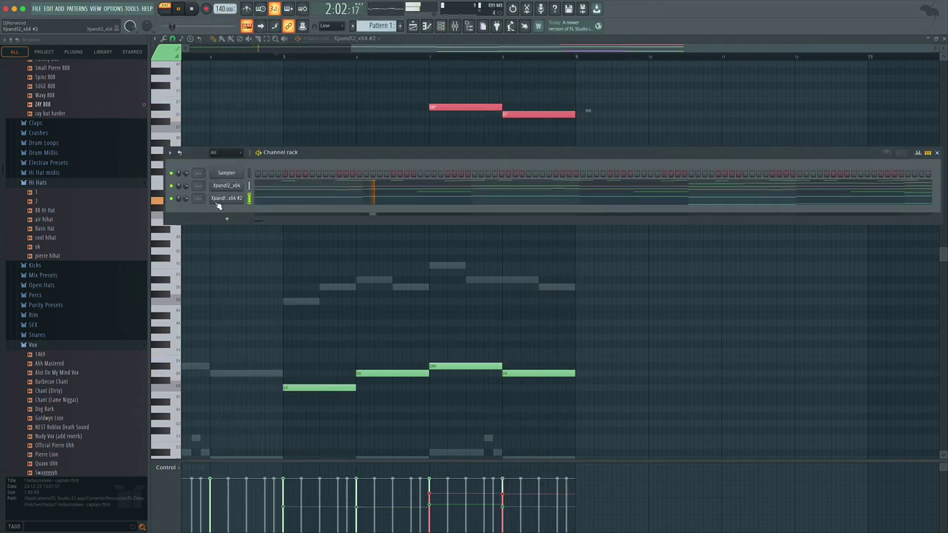
{"action": "left_click", "coordinate": [223, 218]}
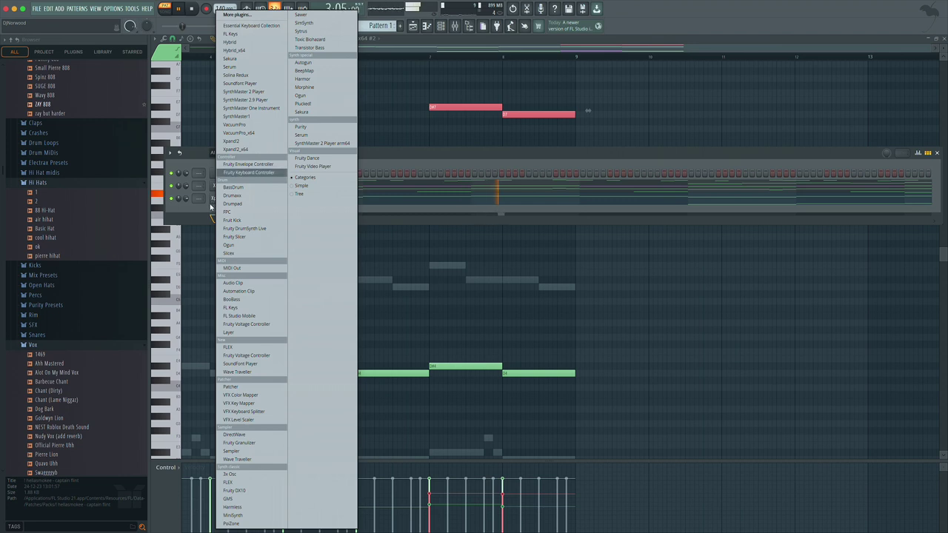
{"action": "left_click", "coordinate": [210, 207]}
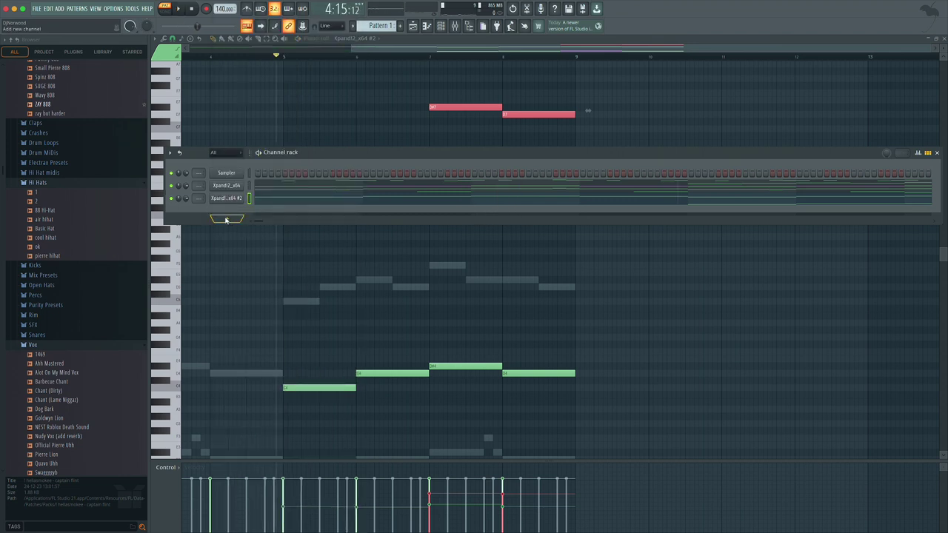
{"action": "left_click", "coordinate": [226, 220]}
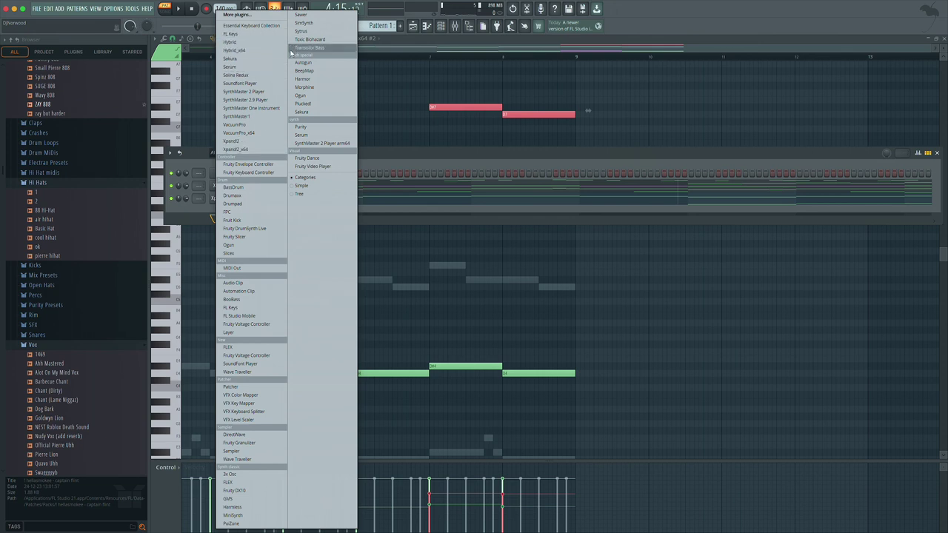
{"action": "left_click", "coordinate": [267, 132]}
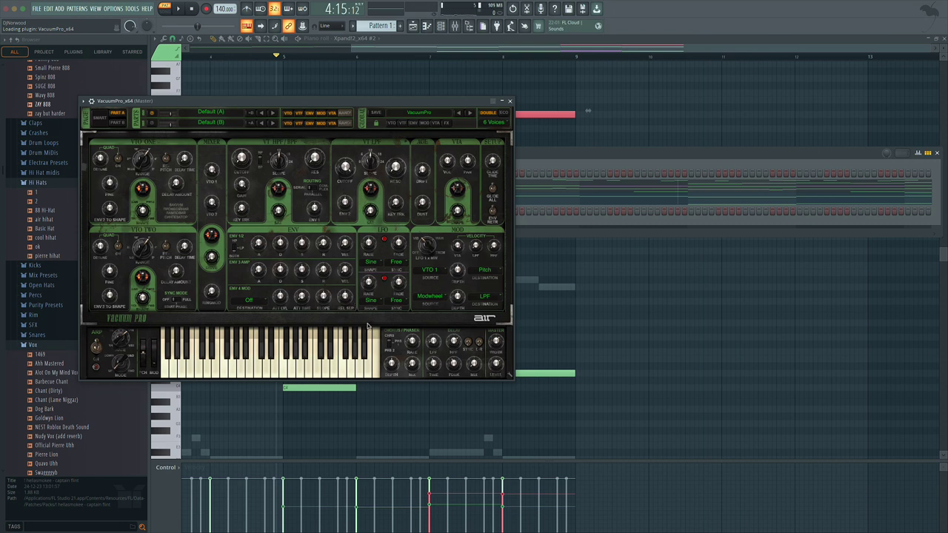
Step: Load the Aeronautical Strings preset from VacuumPro's Pads Classic bank and close the plugin window
{"action": "left_click", "coordinate": [445, 111]}
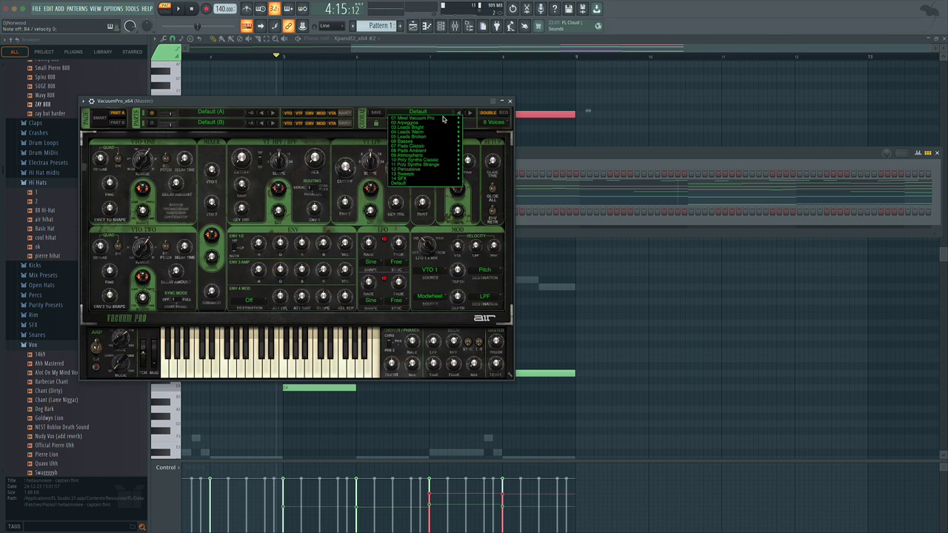
{"action": "mouse_move", "coordinate": [436, 161]}
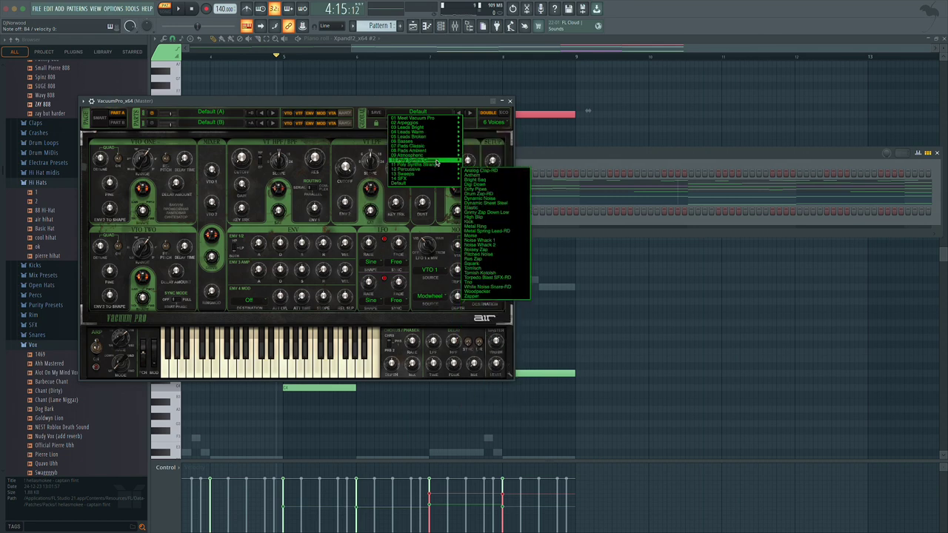
{"action": "mouse_move", "coordinate": [436, 124]}
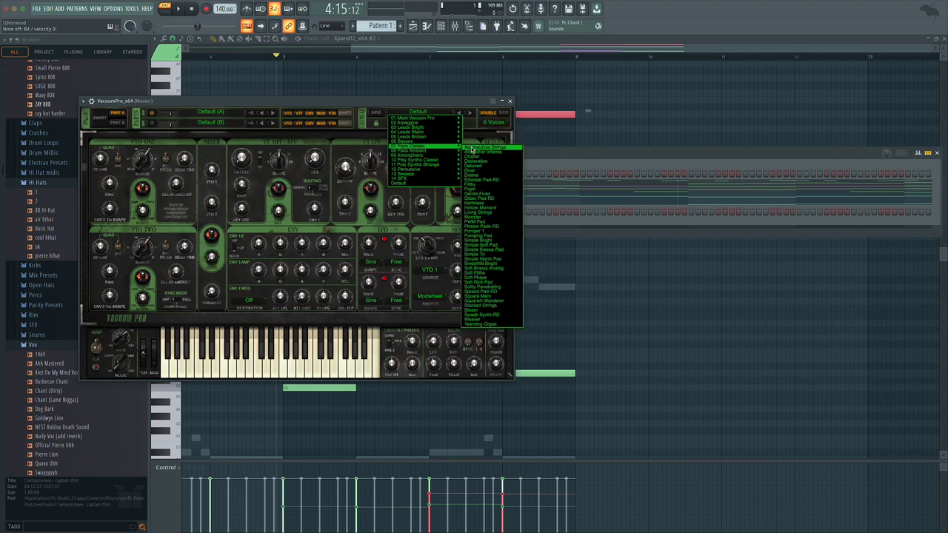
{"action": "left_click", "coordinate": [473, 148]}
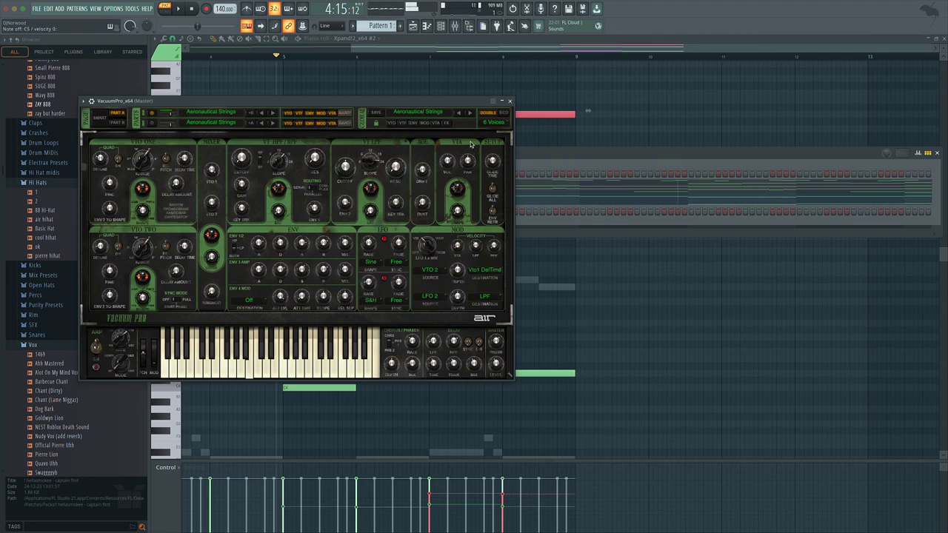
{"action": "left_click", "coordinate": [509, 101]}
Step: Write one-bar VacuumPro notes C4, D4, D#4 and D4 in bars 1 to 4 of its piano roll
{"action": "right_click", "coordinate": [235, 212]}
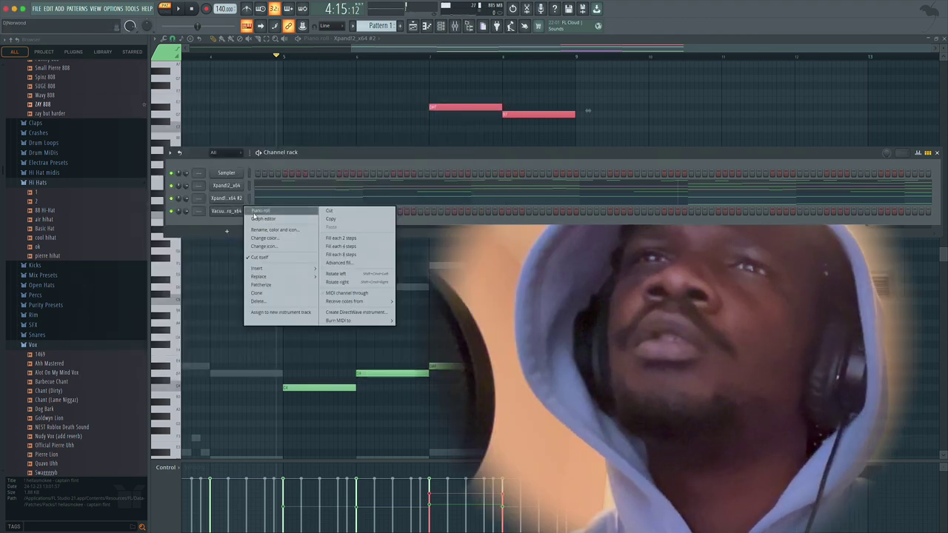
{"action": "left_click", "coordinate": [259, 211]}
{"action": "scroll", "coordinate": [286, 226], "scroll_direction": "down", "scroll_amount": 2}
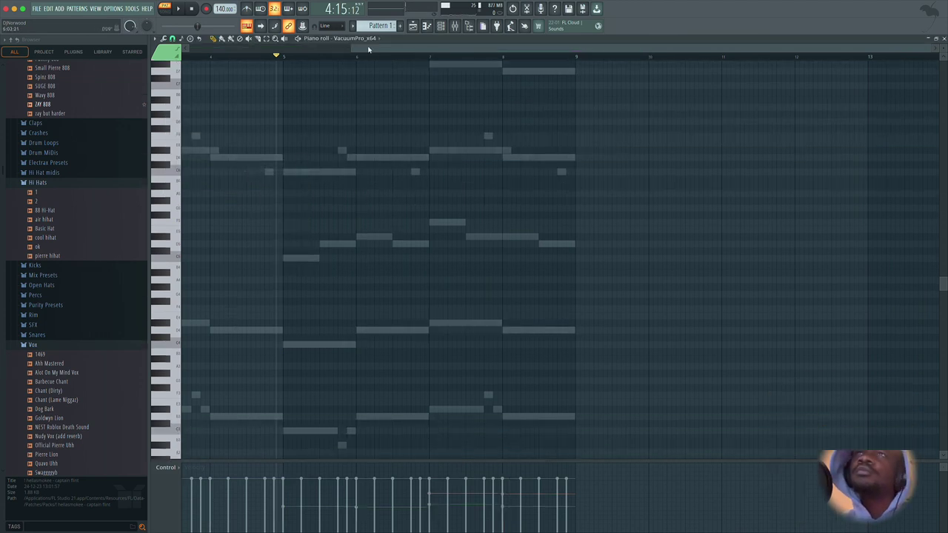
{"action": "left_click_drag", "start_coordinate": [368, 49], "coordinate": [176, 49]}
{"action": "left_click", "coordinate": [201, 344]}
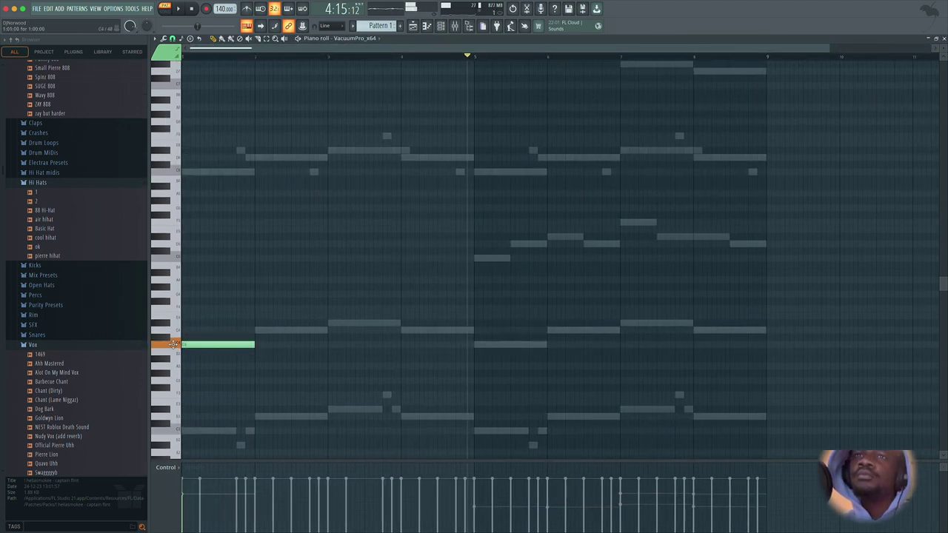
{"action": "left_click", "coordinate": [256, 330]}
{"action": "left_click", "coordinate": [331, 322]}
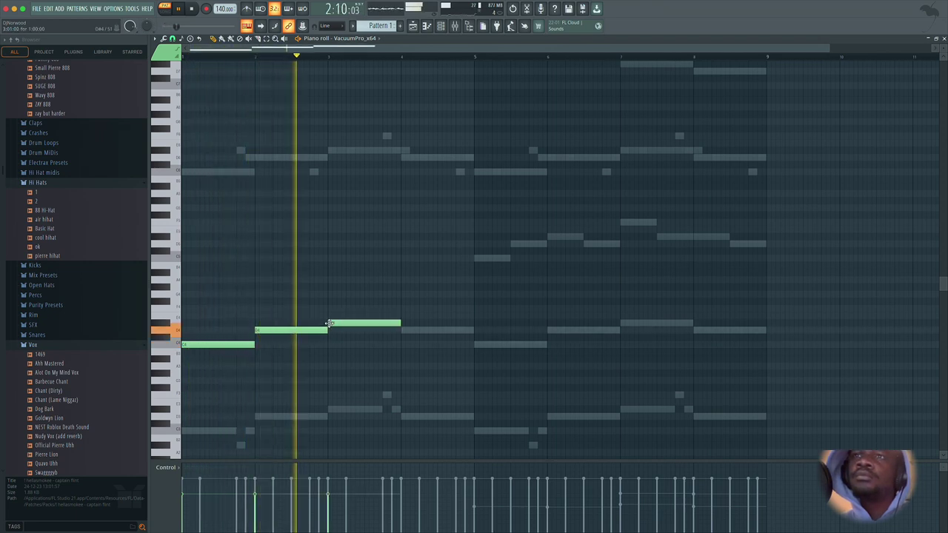
{"action": "left_click", "coordinate": [403, 330]}
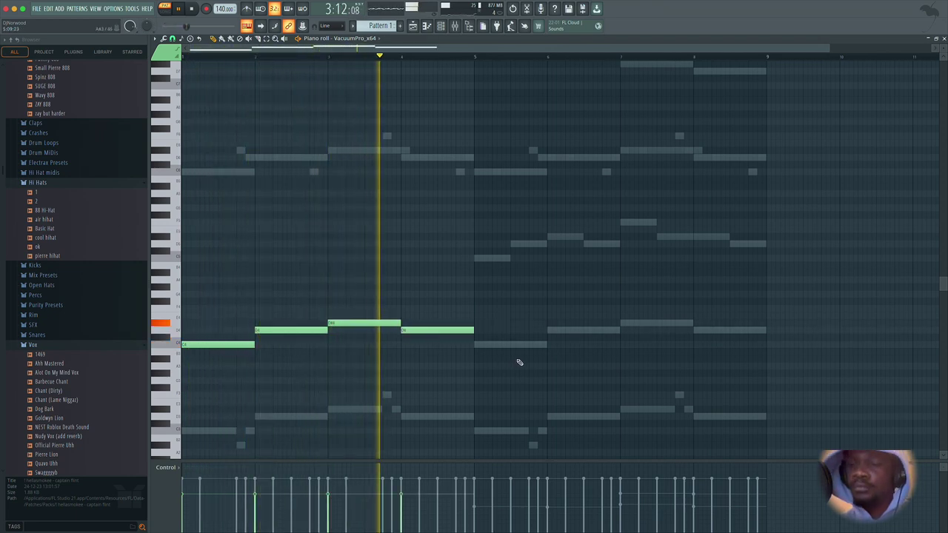
Step: Duplicate the four-bar VacuumPro phrase into bars 5 to 8 and play the pattern from the start
{"action": "key", "text": "ctrl+v"}
{"action": "left_click", "coordinate": [190, 9]}
{"action": "key", "text": "space"}
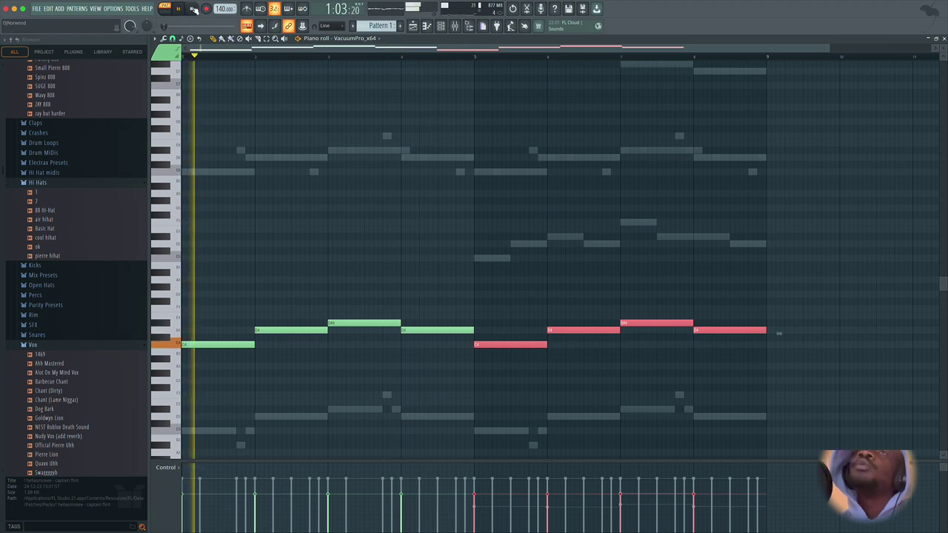
Step: Change the VacuumPro channel's preset to After Sunrise and close the plugin window
{"action": "left_click", "coordinate": [441, 27]}
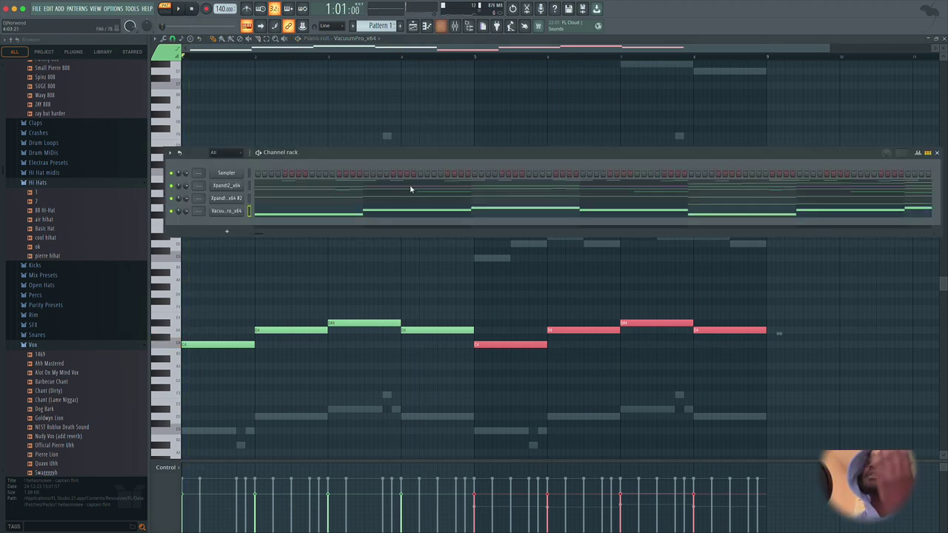
{"action": "left_click", "coordinate": [239, 212]}
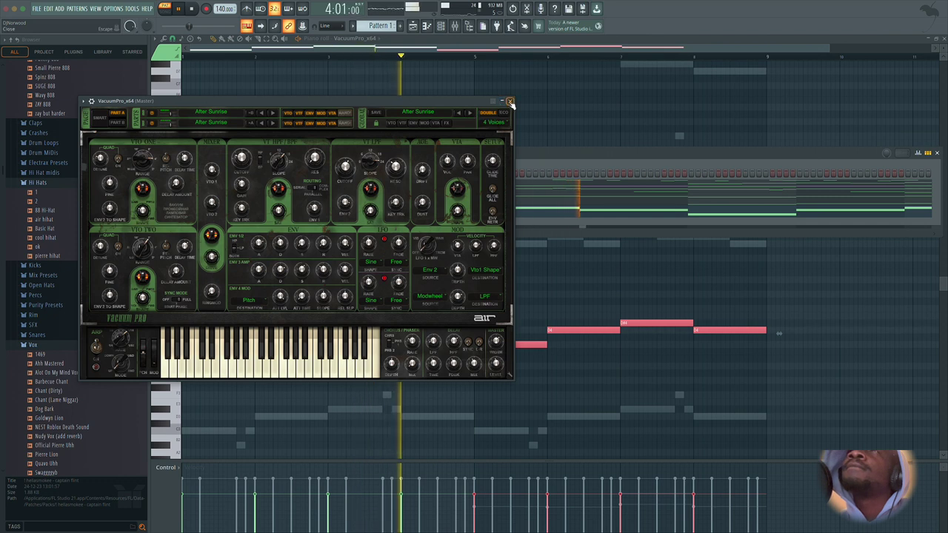
{"action": "left_click", "coordinate": [510, 102]}
Step: Solo the VacuumPro channel to hear it alone, and turn both Xpand!2 channels back on
{"action": "right_click", "coordinate": [181, 215]}
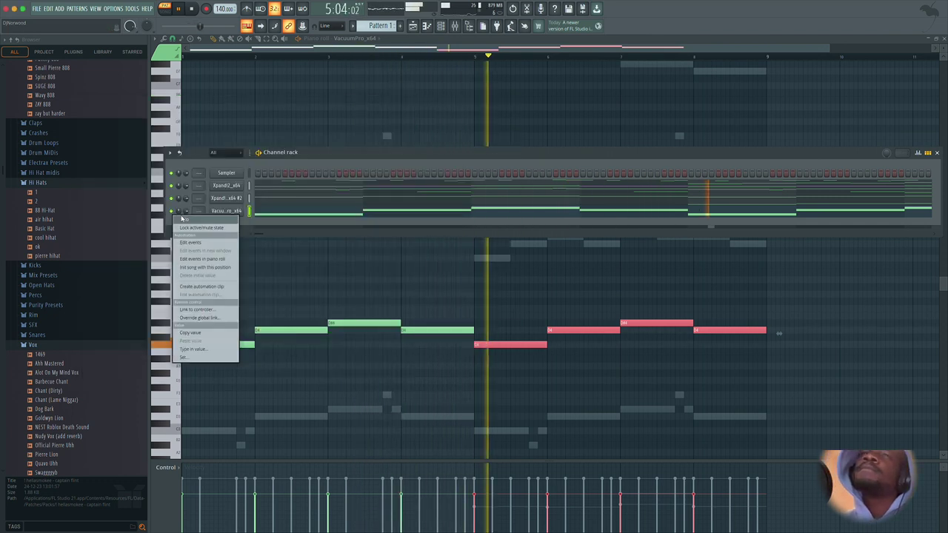
{"action": "left_click", "coordinate": [183, 220]}
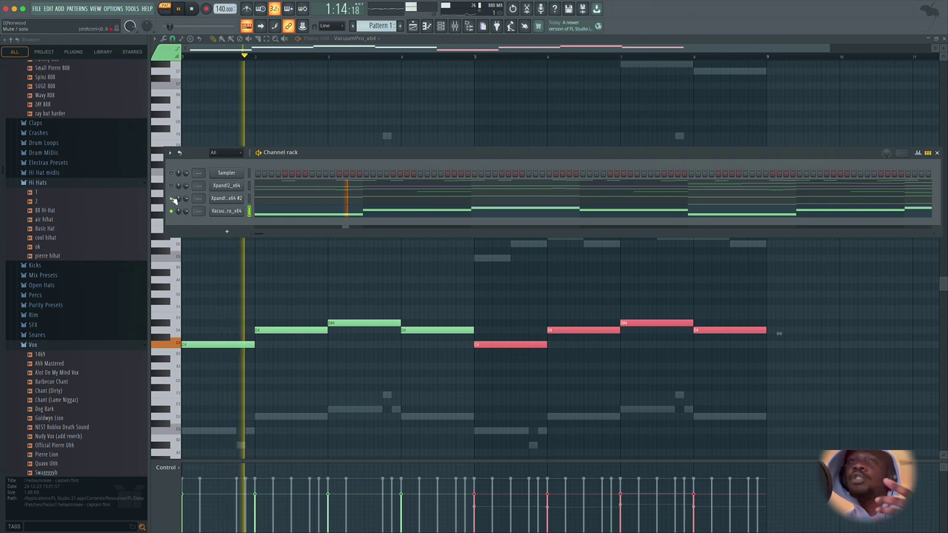
{"action": "left_click", "coordinate": [171, 186]}
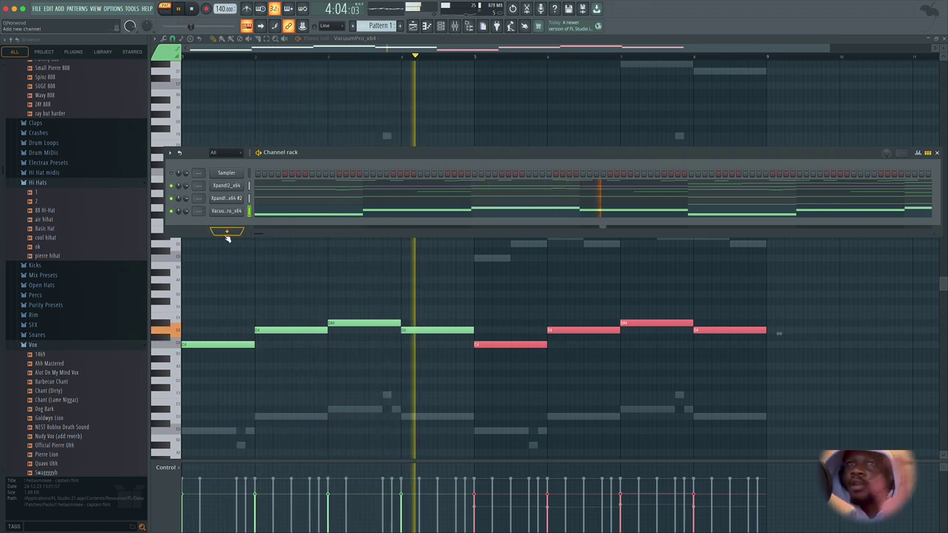
Step: Audition samples in the Hi Hats folder and add hi-hat sample 2 as a channel above the first Xpand!2 channel
{"action": "left_click", "coordinate": [227, 236]}
{"action": "left_click", "coordinate": [74, 231]}
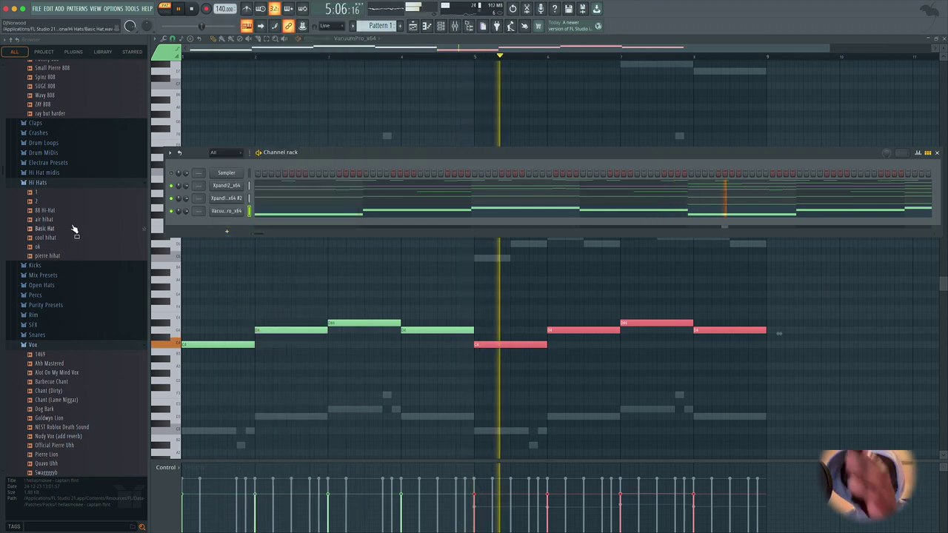
{"action": "left_click", "coordinate": [87, 210]}
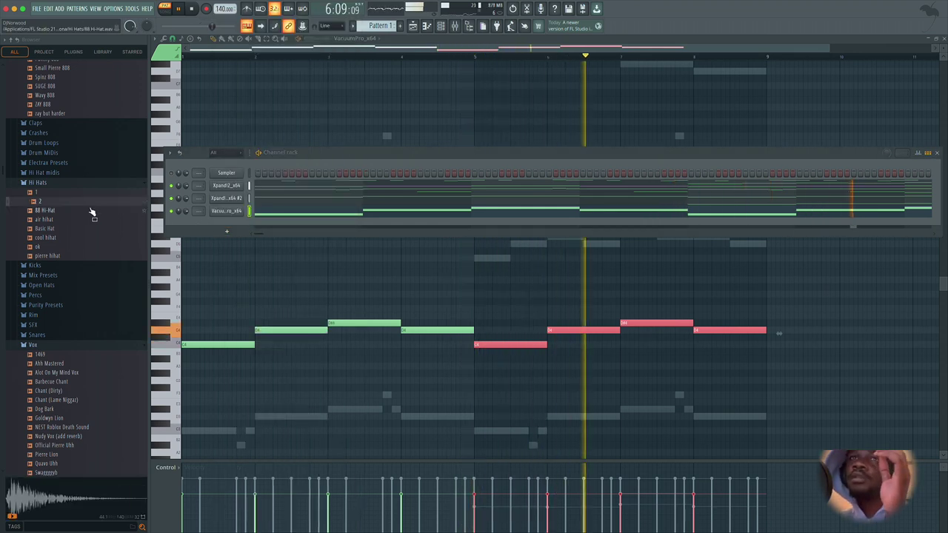
{"action": "left_click", "coordinate": [90, 210]}
{"action": "left_click_drag", "start_coordinate": [92, 203], "coordinate": [208, 187]}
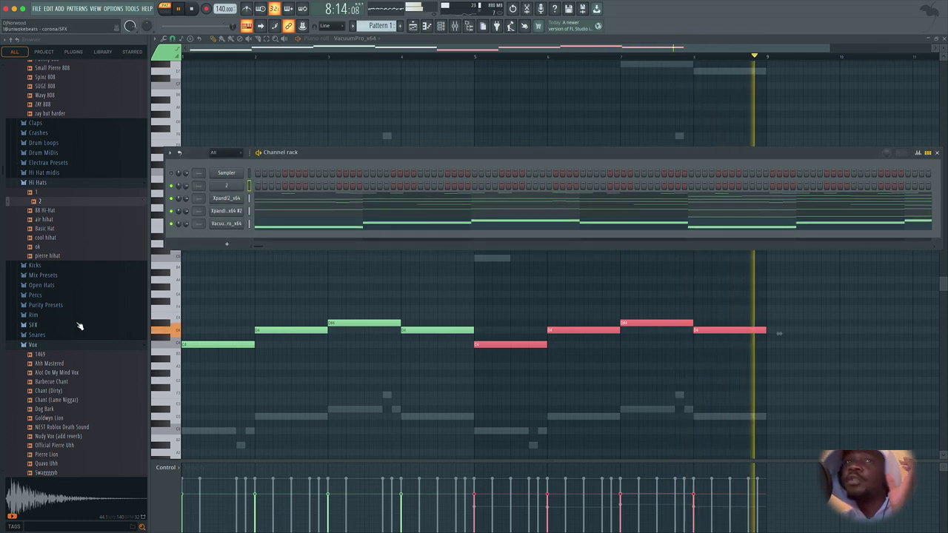
Step: Add the Bell 1 (Scared Money) sample from the Speaker Knockerz drum kit as a channel below the hi-hat
{"action": "scroll", "coordinate": [80, 326], "scroll_direction": "down", "scroll_amount": 15}
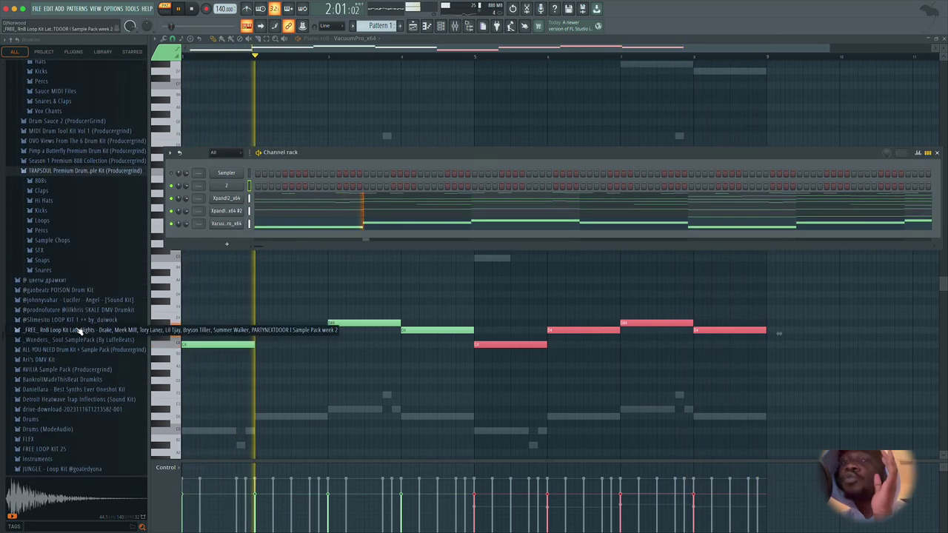
{"action": "scroll", "coordinate": [80, 332], "scroll_direction": "down", "scroll_amount": 13}
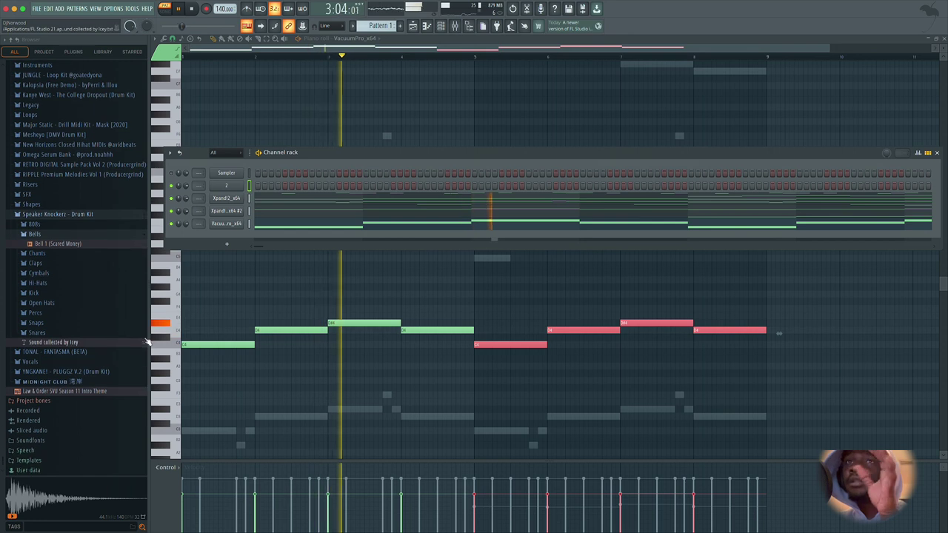
{"action": "left_click_drag", "start_coordinate": [121, 245], "coordinate": [238, 199]}
{"action": "right_click", "coordinate": [238, 198]}
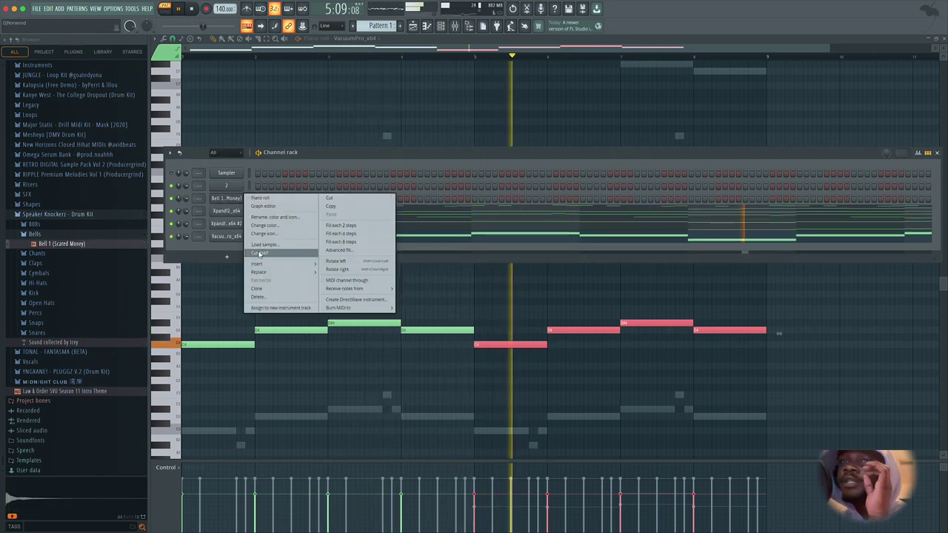
{"action": "left_click", "coordinate": [234, 198]}
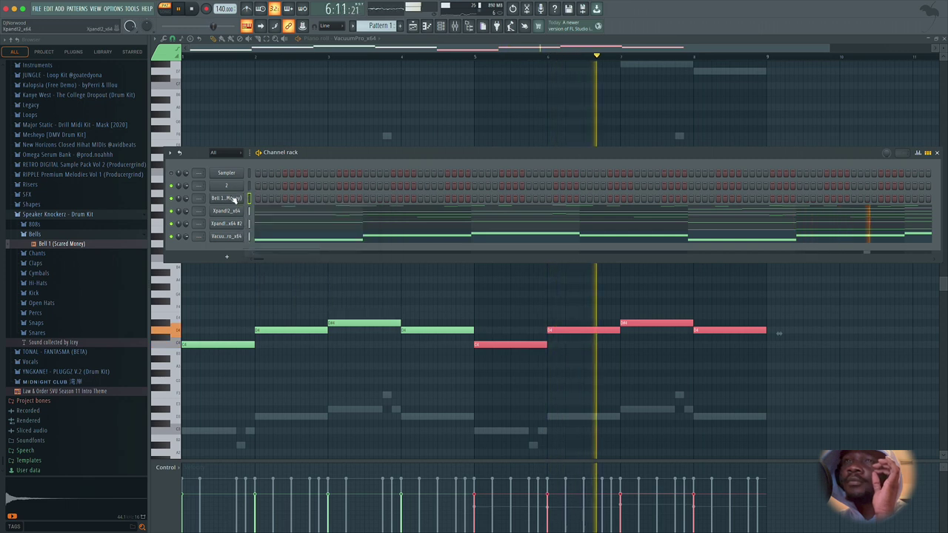
Step: Write a one-bar C6 note in bar 1 of the Bell 1 channel's piano roll
{"action": "right_click", "coordinate": [234, 199]}
{"action": "left_click", "coordinate": [237, 197]}
{"action": "left_click", "coordinate": [228, 178]}
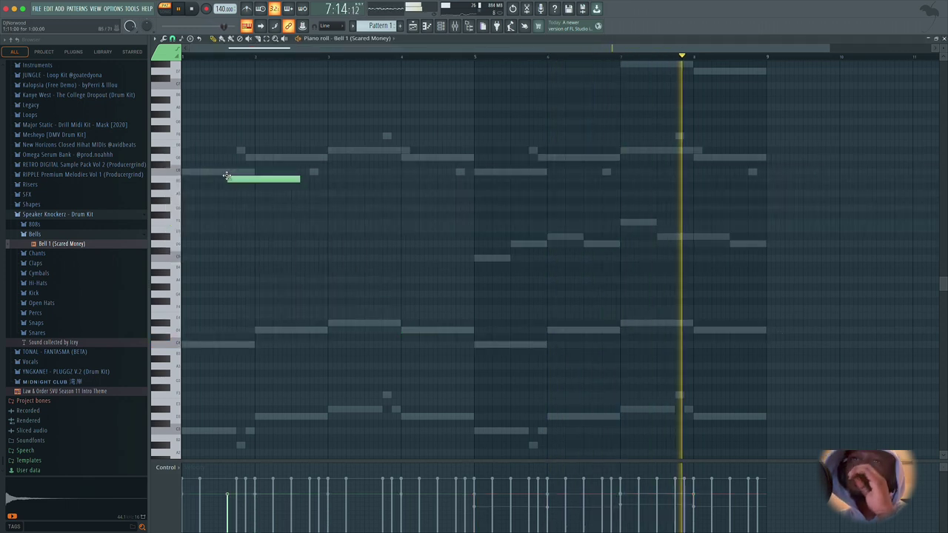
{"action": "left_click_drag", "start_coordinate": [227, 178], "coordinate": [185, 172]}
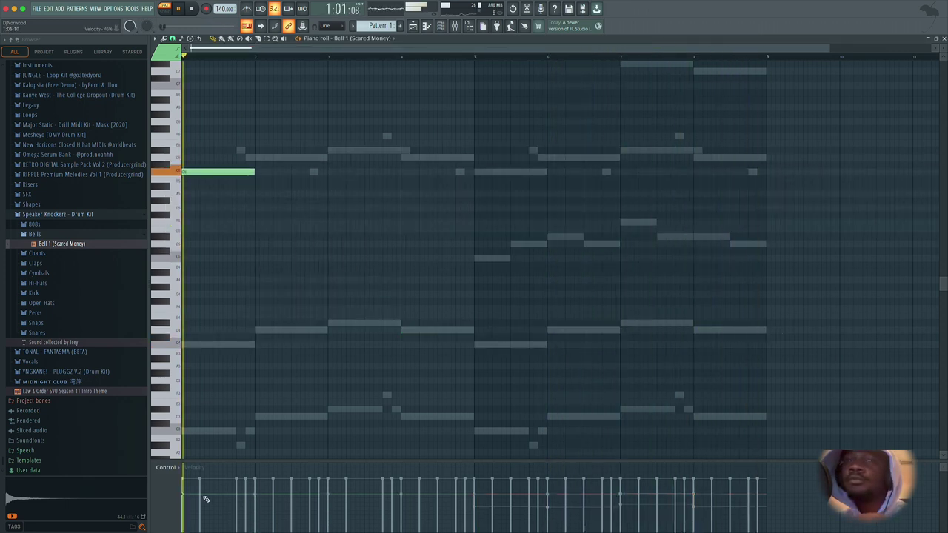
Step: Add one-bar bell notes D#6 in bar 3, D6 in bar 4, C6 in bar 5 and D6 in bar 8
{"action": "left_click", "coordinate": [330, 151]}
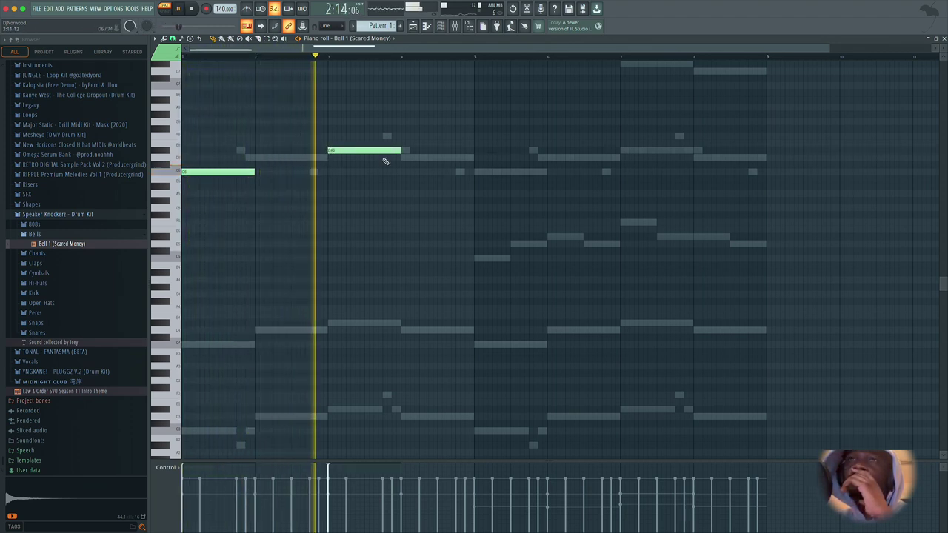
{"action": "left_click", "coordinate": [400, 158]}
{"action": "left_click", "coordinate": [475, 172]}
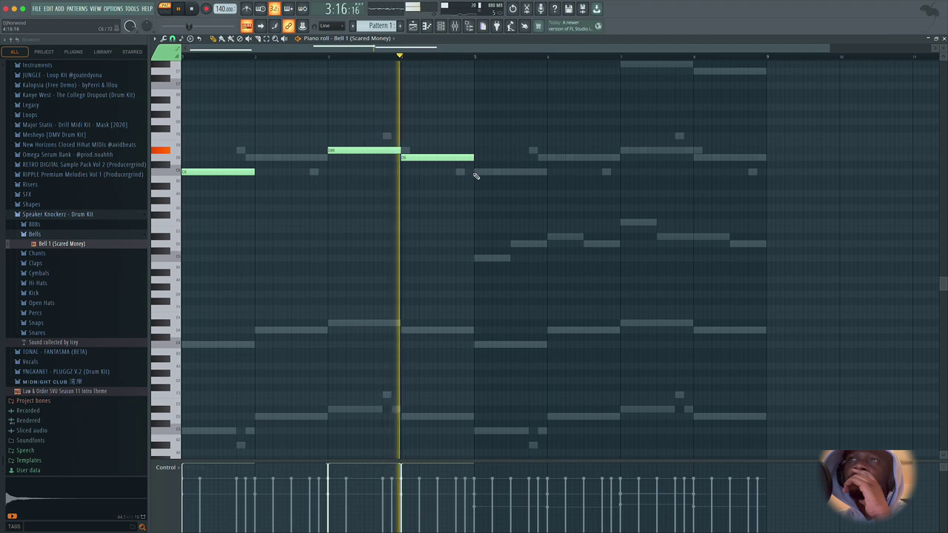
{"action": "left_click", "coordinate": [696, 158]}
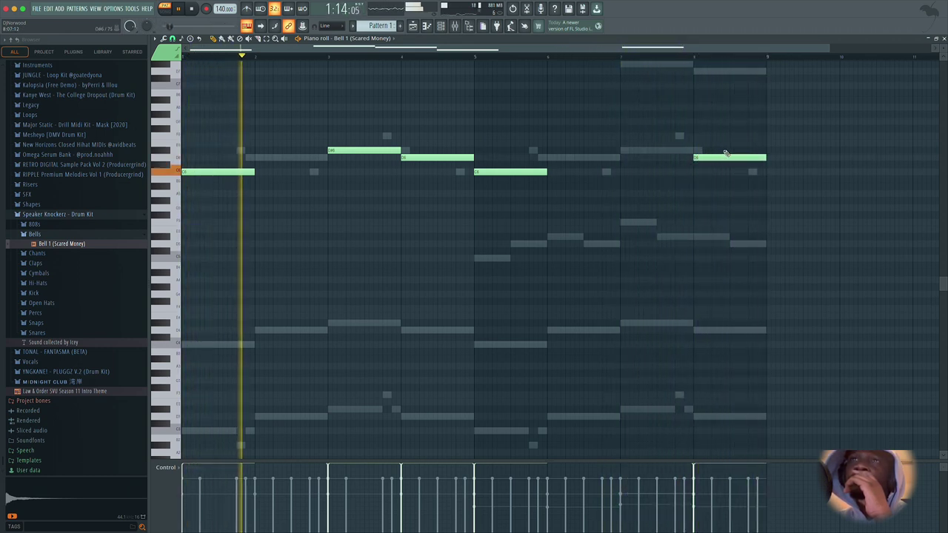
Step: Add the Open Hat 3 (Money) (Fade it out) sample from the Speaker Knockerz kit as a channel above Bell 1
{"action": "left_click", "coordinate": [441, 26]}
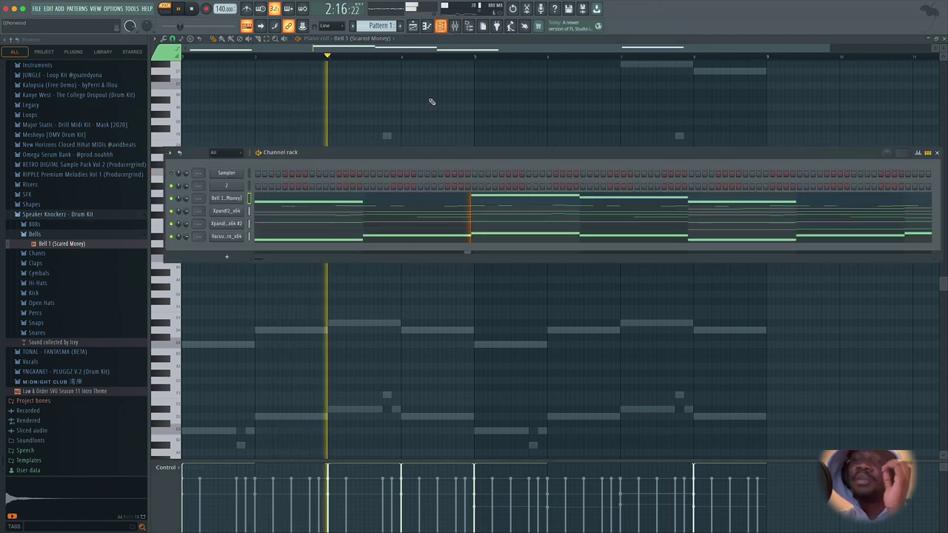
{"action": "left_click", "coordinate": [116, 244]}
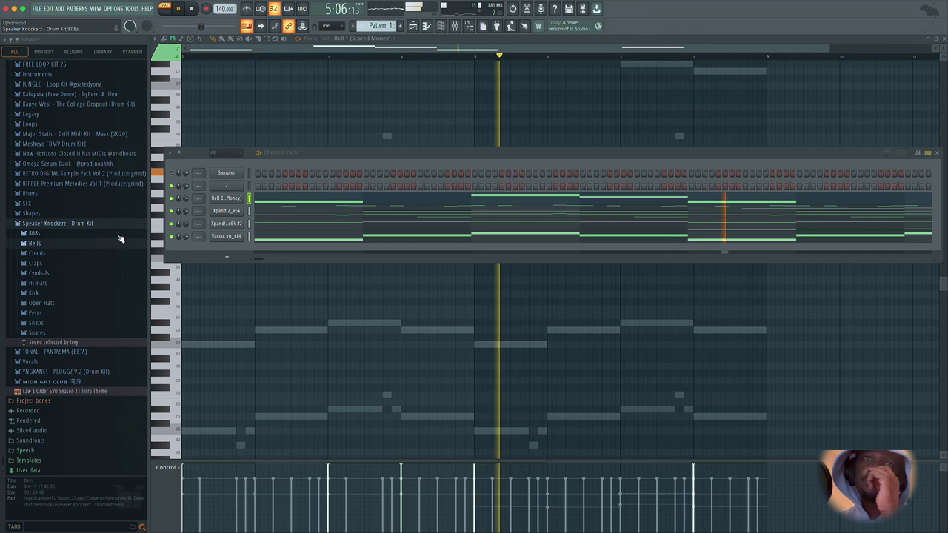
{"action": "key", "text": "space"}
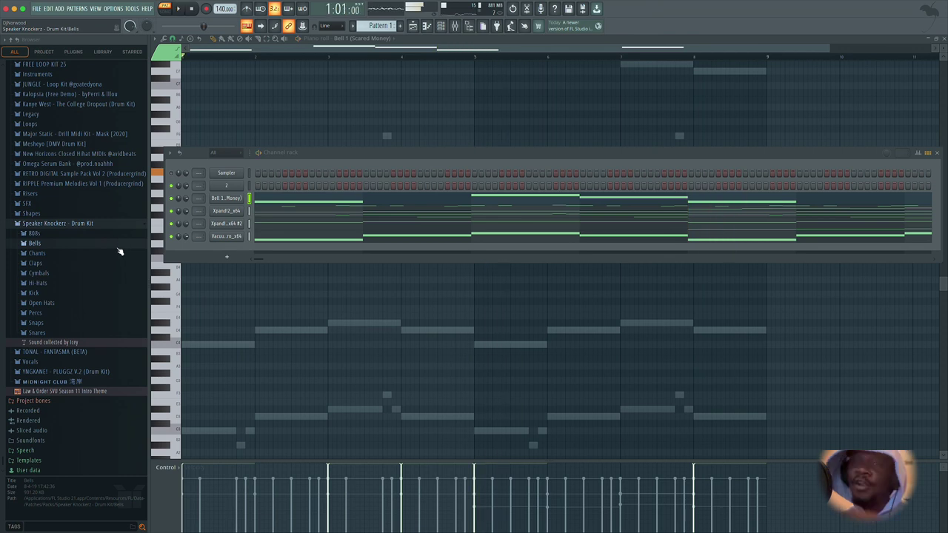
{"action": "left_click", "coordinate": [109, 304]}
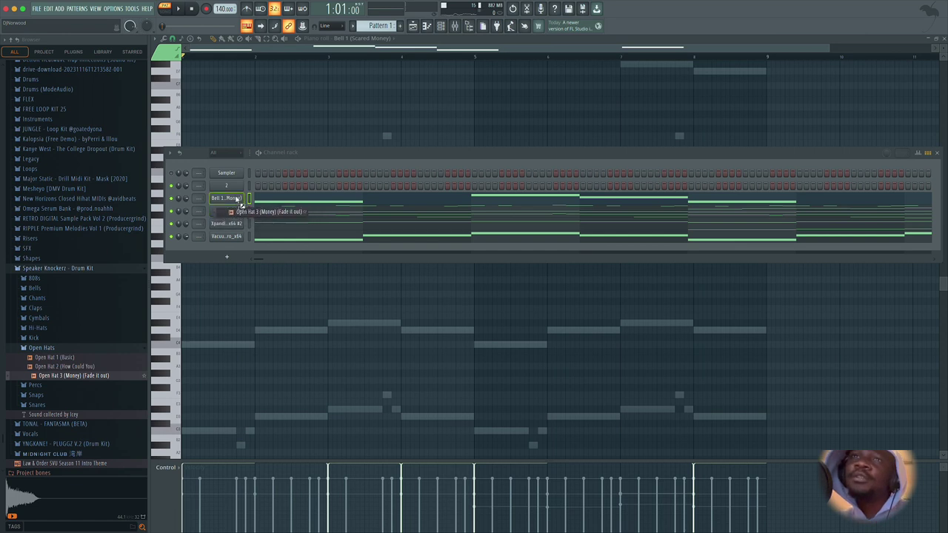
{"action": "left_click_drag", "start_coordinate": [237, 197], "coordinate": [238, 199]}
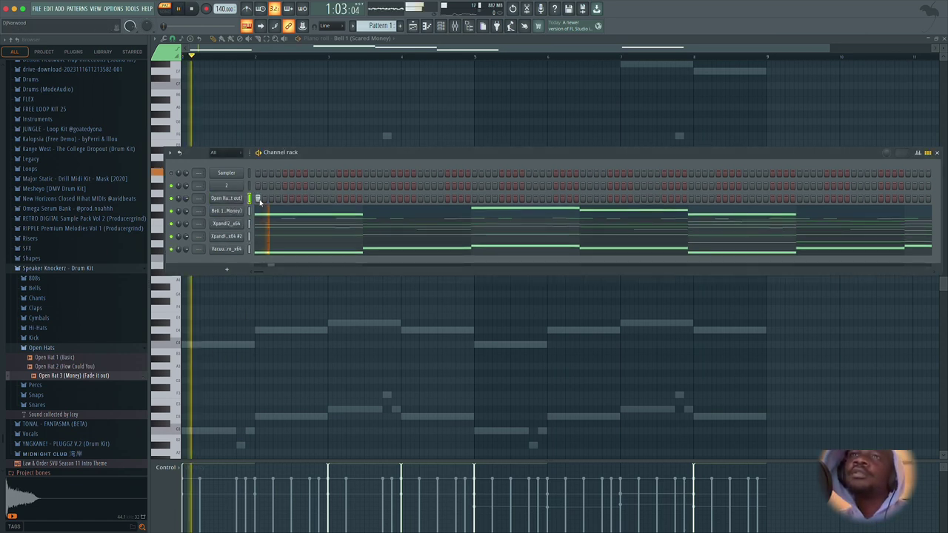
Step: Place Open Hat 3 hits on the first step of bars 1, 3, 5 and 7
{"action": "left_click", "coordinate": [116, 349]}
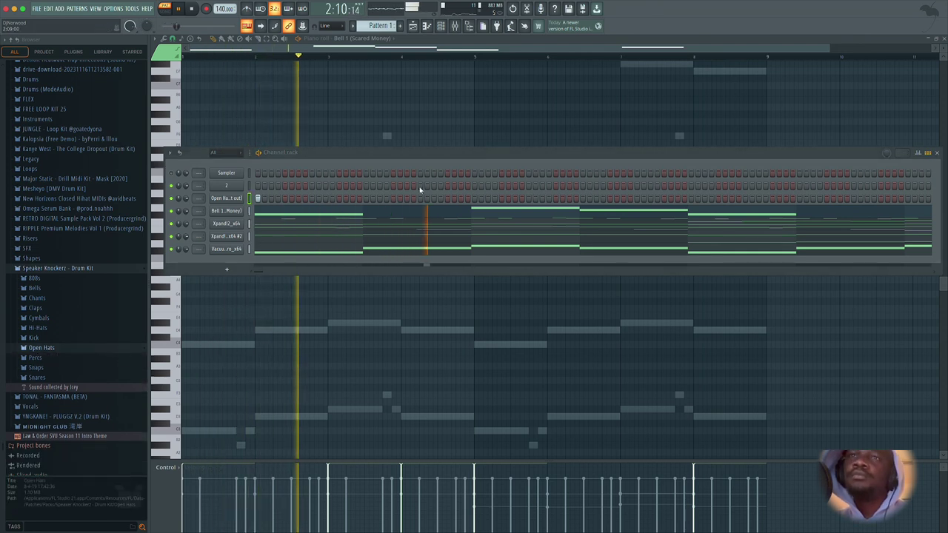
{"action": "left_click", "coordinate": [474, 199]}
{"action": "left_click", "coordinate": [691, 199]}
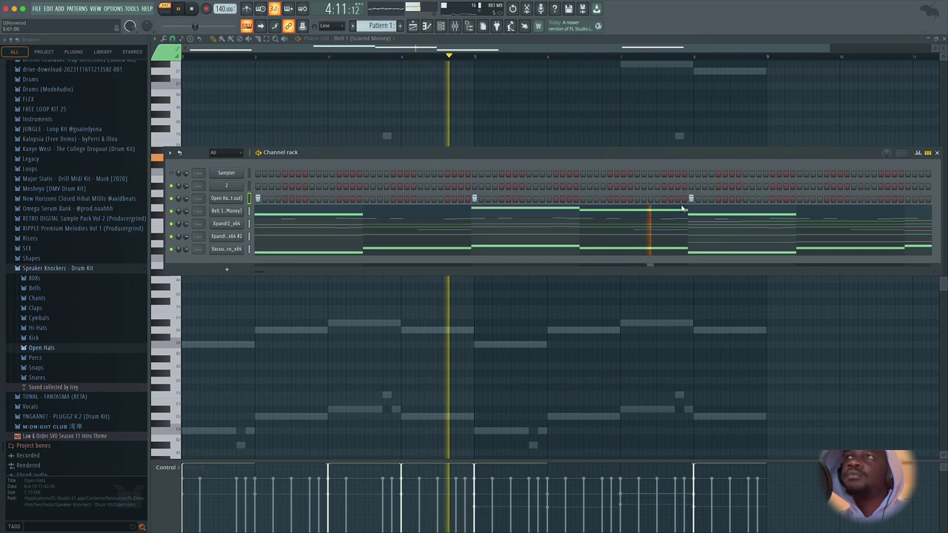
{"action": "left_click_drag", "start_coordinate": [256, 270], "coordinate": [301, 268]}
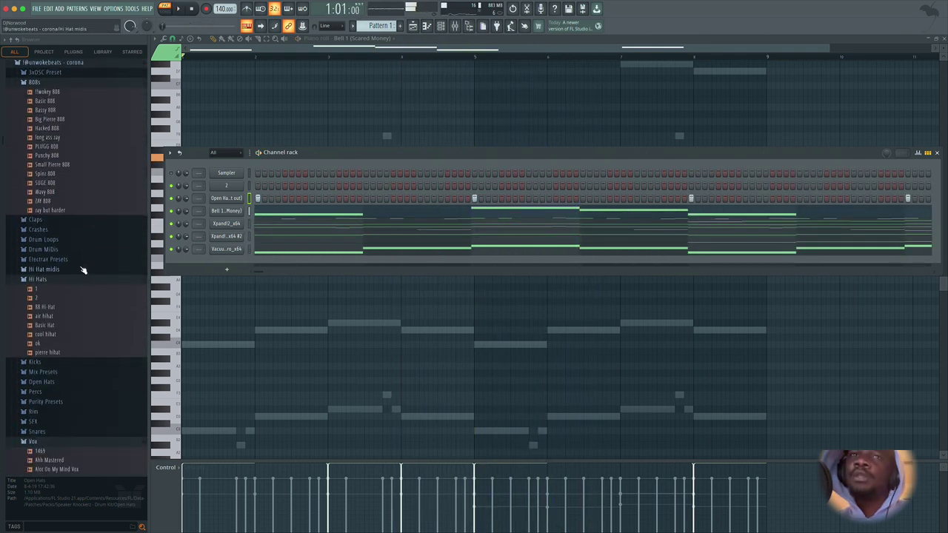
Step: Add Hacked My Snapchat Snare and EA Snare from the corona kit's Snares folder as channels above the open hat
{"action": "scroll", "coordinate": [83, 270], "scroll_direction": "down", "scroll_amount": 10}
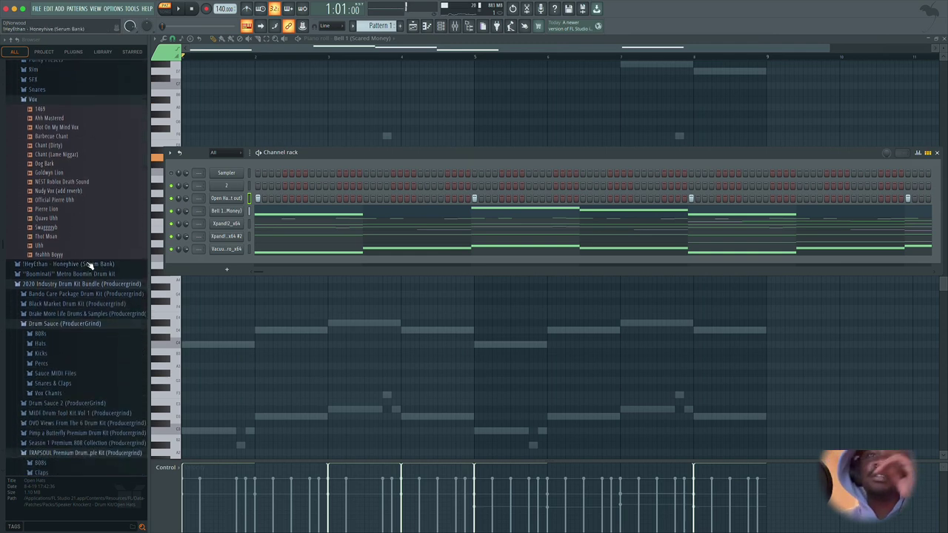
{"action": "scroll", "coordinate": [89, 274], "scroll_direction": "up", "scroll_amount": 5}
{"action": "left_click", "coordinate": [96, 297]}
{"action": "left_click", "coordinate": [97, 288]}
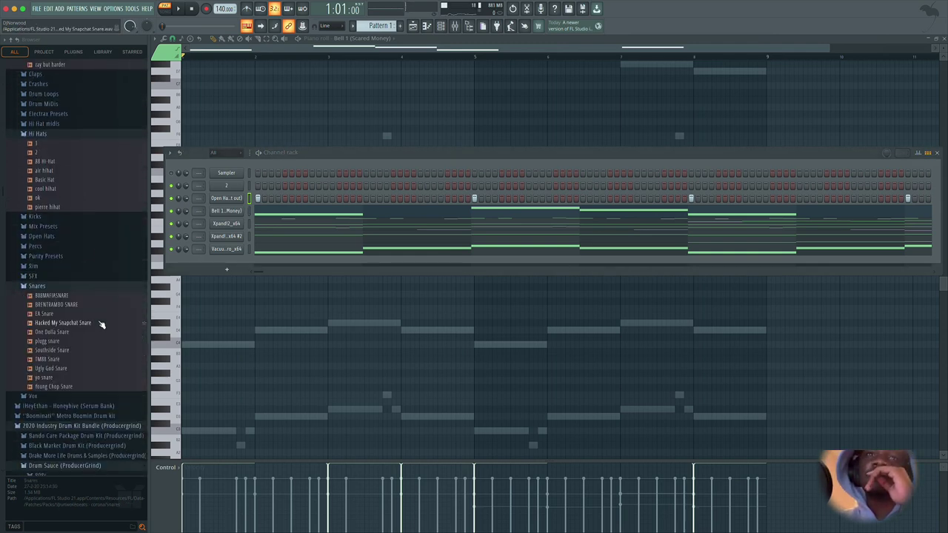
{"action": "left_click_drag", "start_coordinate": [213, 260], "coordinate": [242, 198]}
{"action": "left_click", "coordinate": [84, 316]}
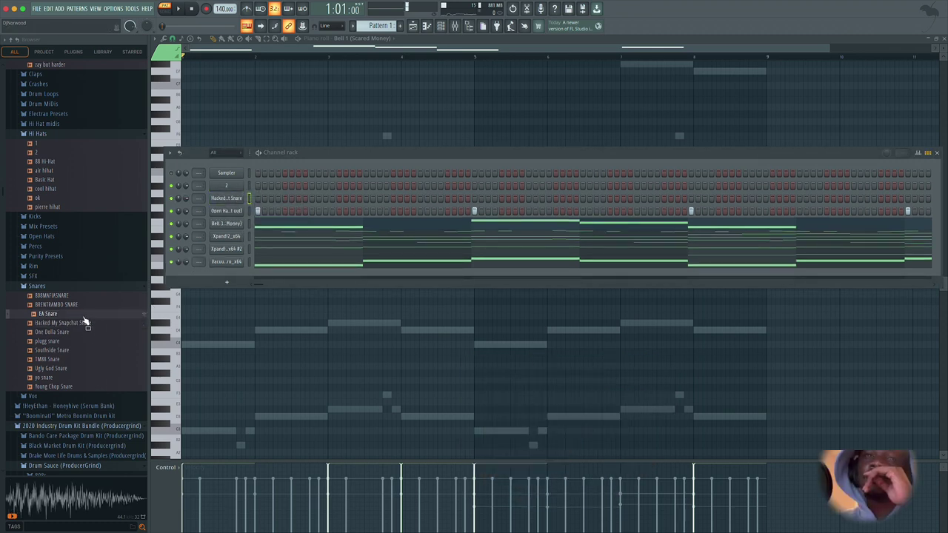
{"action": "left_click_drag", "start_coordinate": [92, 318], "coordinate": [232, 214]}
Step: Audition more snares in the same folder and add Southside Snare as a channel above Hacked My Snapchat Snare
{"action": "left_click", "coordinate": [114, 332]}
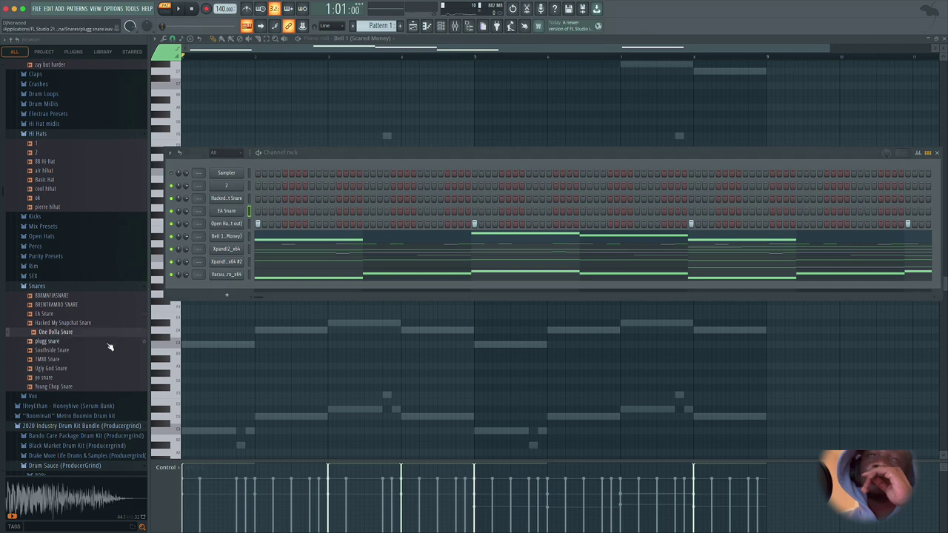
{"action": "left_click", "coordinate": [111, 341]}
{"action": "left_click", "coordinate": [109, 350]}
{"action": "left_click_drag", "start_coordinate": [110, 352], "coordinate": [242, 196]}
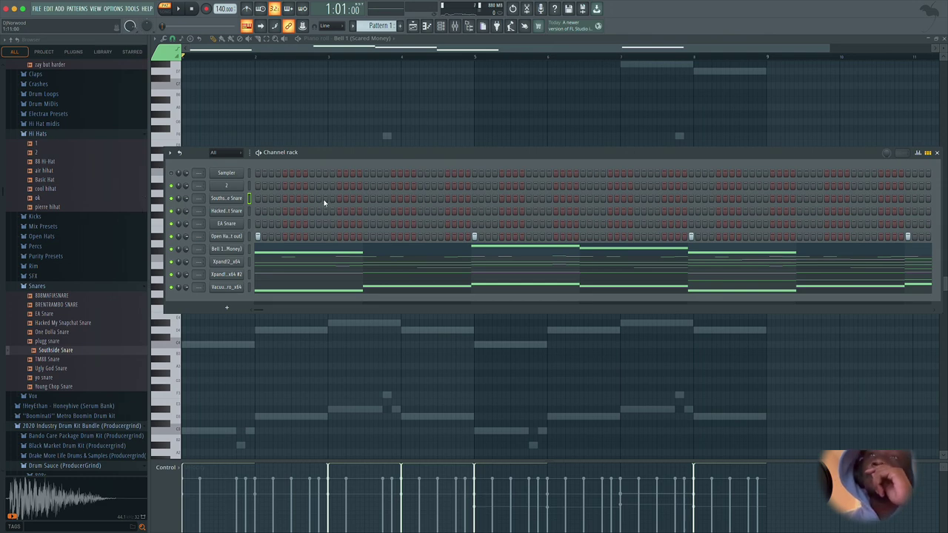
Step: Add the goat ride sample from the SKALE DMV Drumkit percs above the open hat and fill it on every 8 steps
{"action": "left_click", "coordinate": [64, 137]}
{"action": "scroll", "coordinate": [70, 197], "scroll_direction": "up", "scroll_amount": 5}
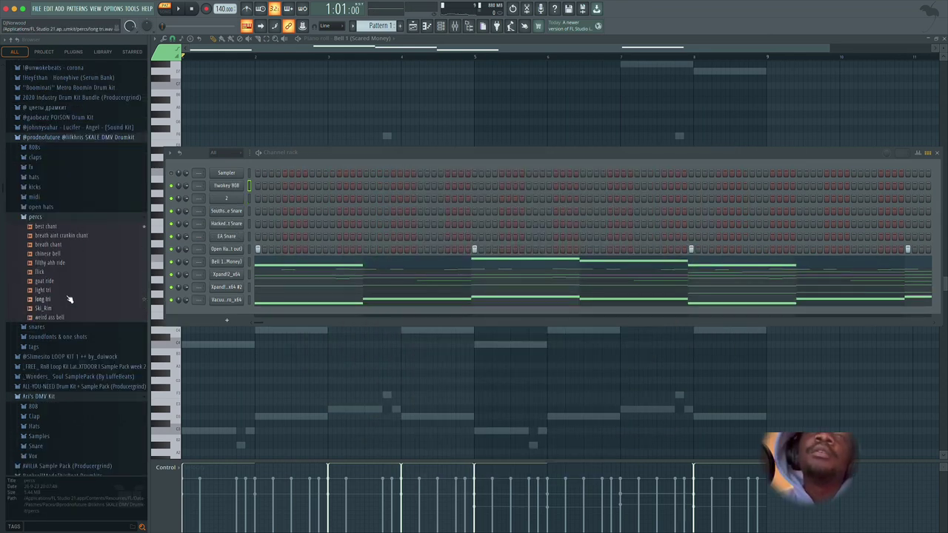
{"action": "left_click", "coordinate": [68, 299]}
{"action": "left_click", "coordinate": [66, 282]}
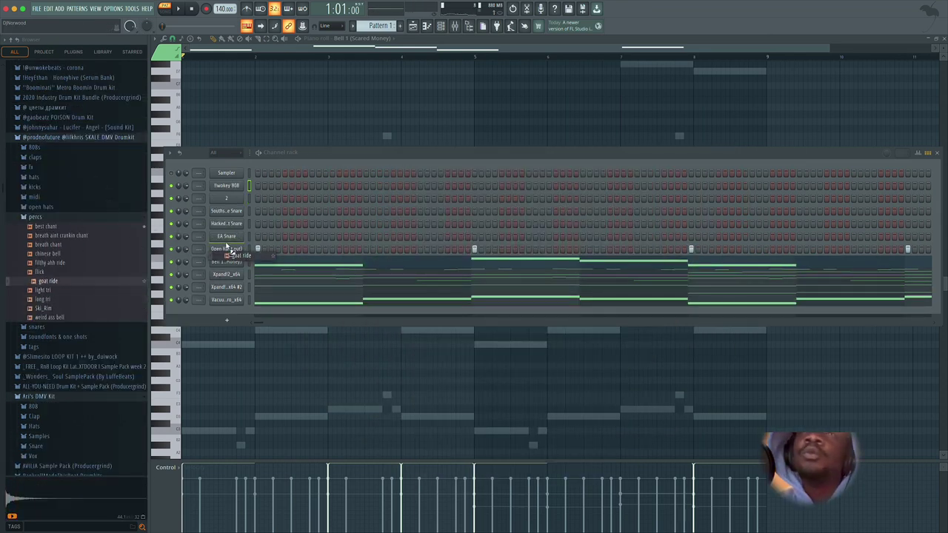
{"action": "left_click_drag", "start_coordinate": [228, 247], "coordinate": [228, 246]}
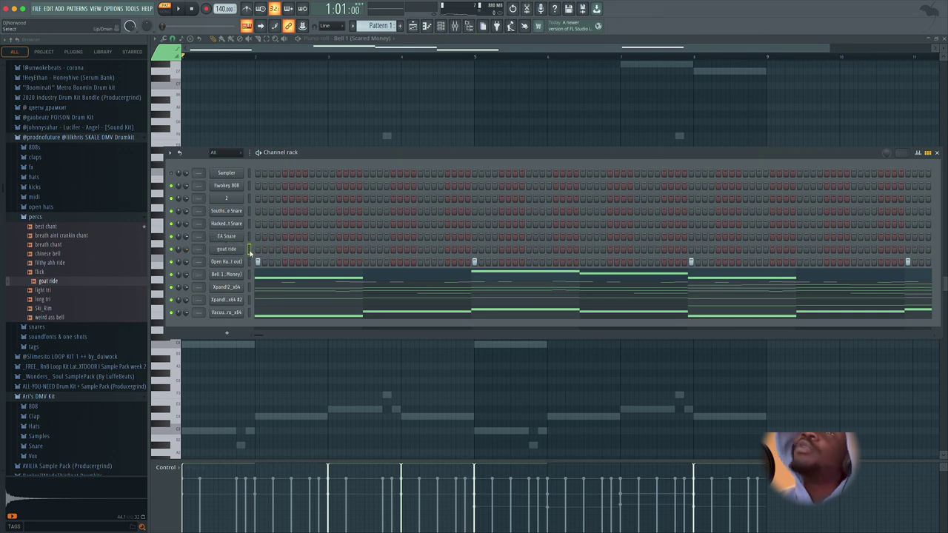
{"action": "right_click", "coordinate": [252, 249]}
{"action": "left_click", "coordinate": [357, 293]}
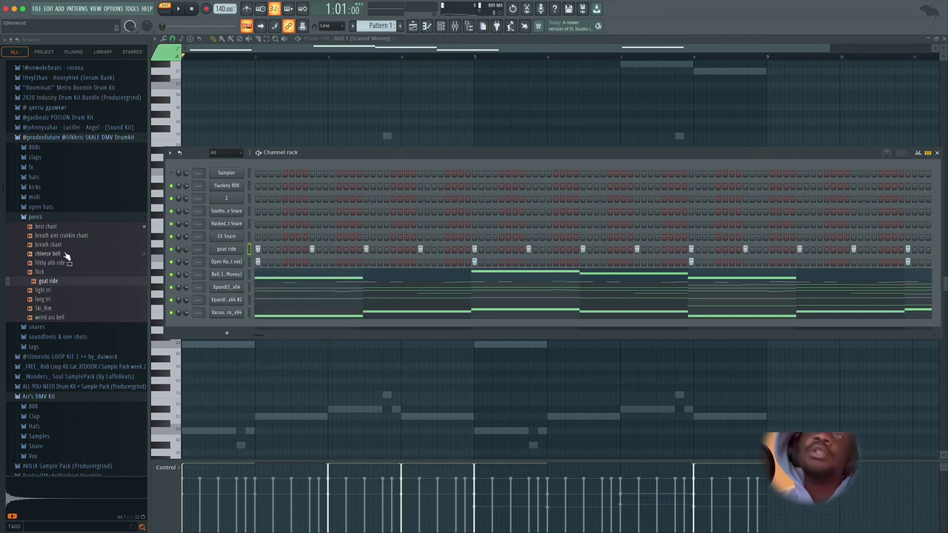
Step: Add og jugg snare from the SKALE DMV Drumkit's snares folder as a channel between EA Snare and goat ride
{"action": "left_click", "coordinate": [58, 217]}
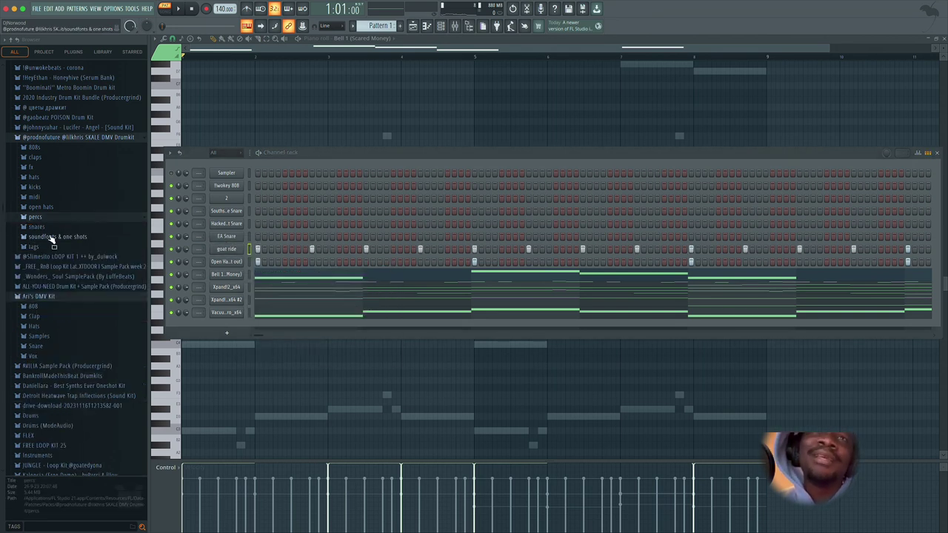
{"action": "left_click", "coordinate": [61, 228]}
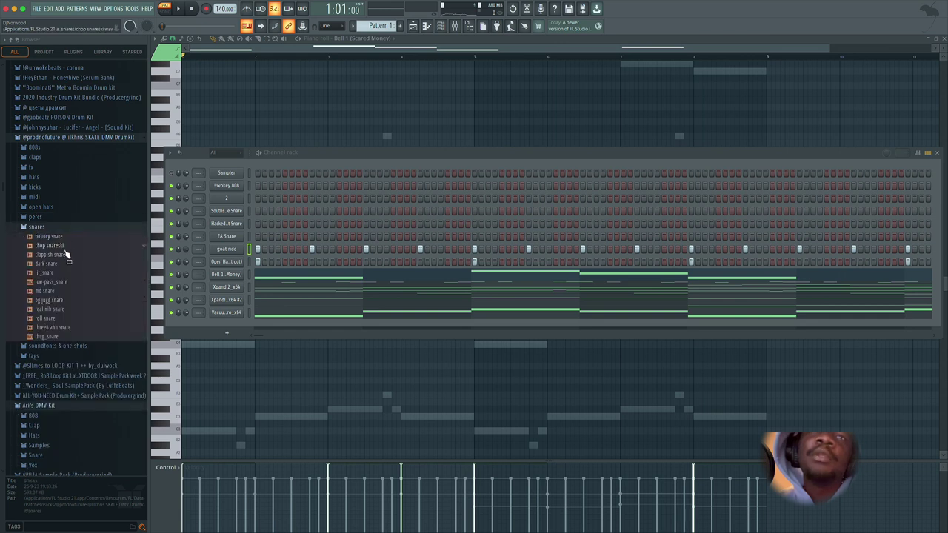
{"action": "left_click", "coordinate": [69, 299]}
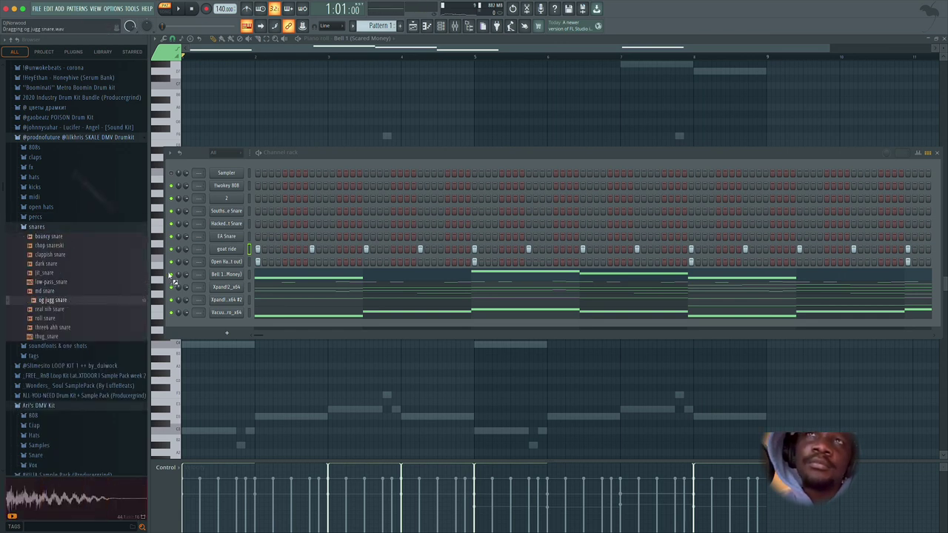
{"action": "left_click_drag", "start_coordinate": [173, 282], "coordinate": [241, 247]}
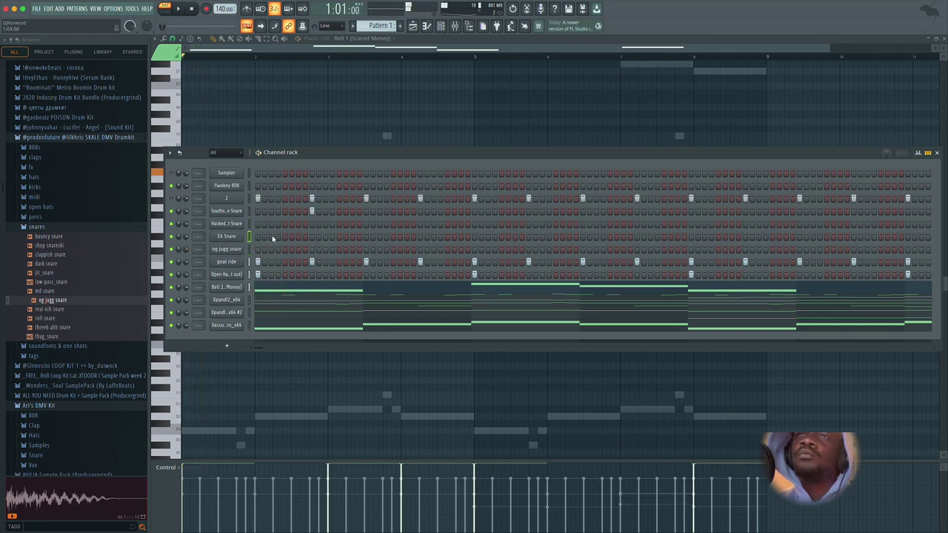
Step: Place an EA Snare hit on step 3 and Hacked My Snapchat Snare hits on steps 6, 7, 13 and 15 of bar 1
{"action": "key", "text": "space"}
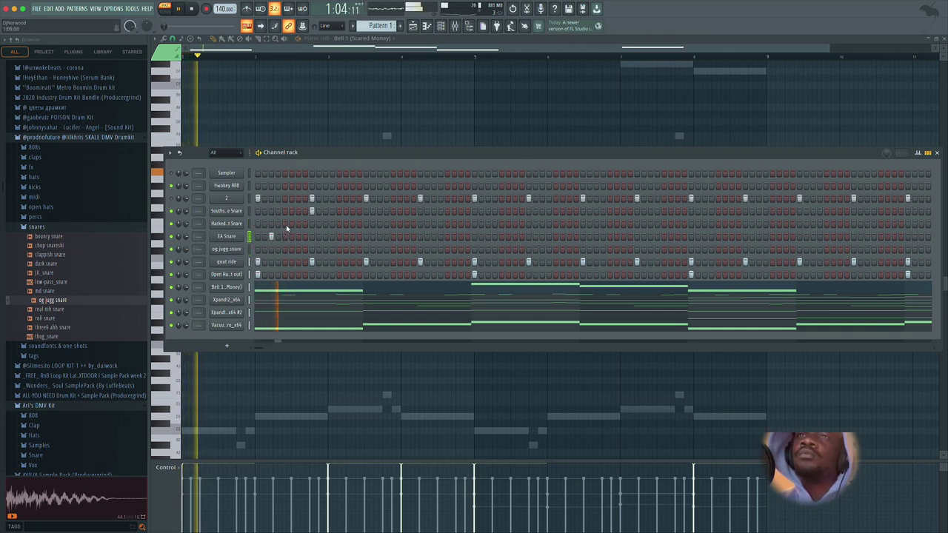
{"action": "left_click", "coordinate": [291, 223]}
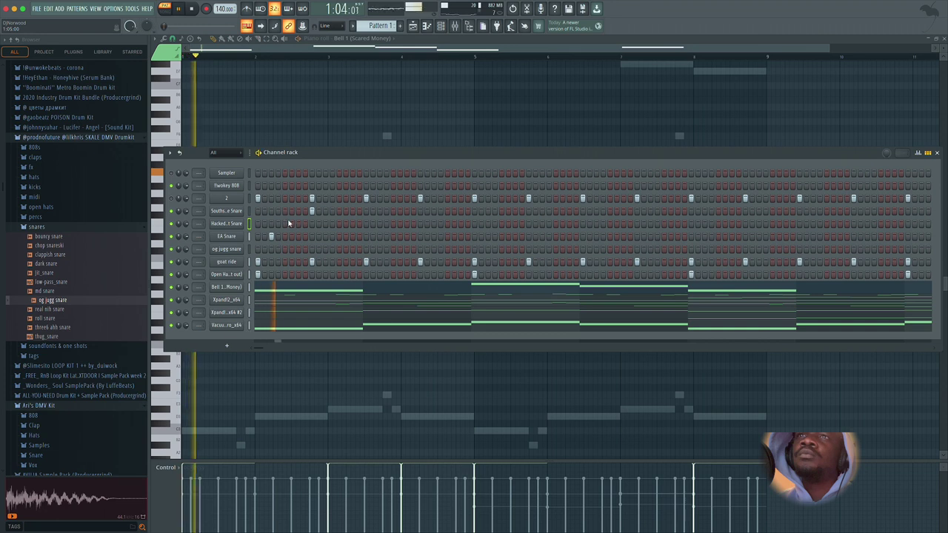
{"action": "left_click", "coordinate": [292, 223]}
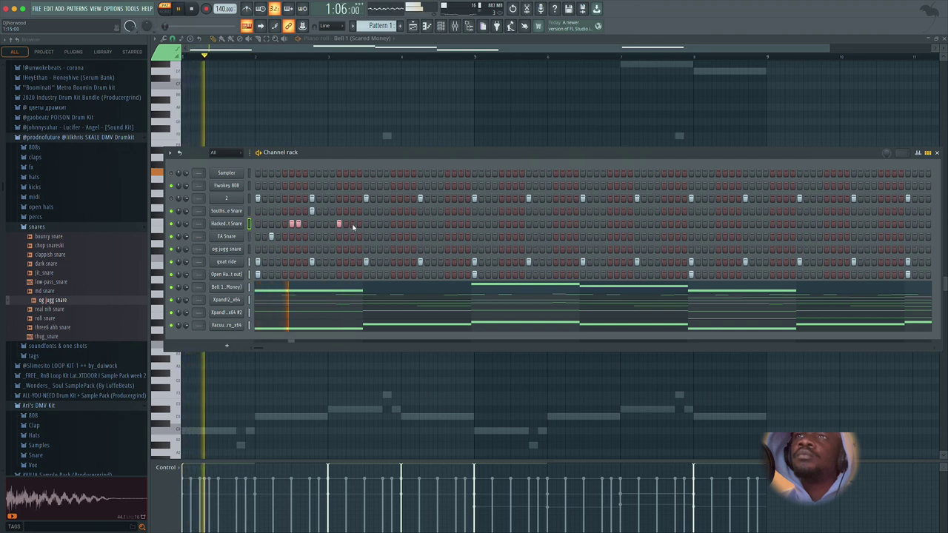
{"action": "left_click", "coordinate": [353, 223]}
Step: Place EA Snare on step 3, Hacked My Snapchat Snare on step 7 and Southside Snare on step 9 of bar 2
{"action": "left_click", "coordinate": [378, 236]}
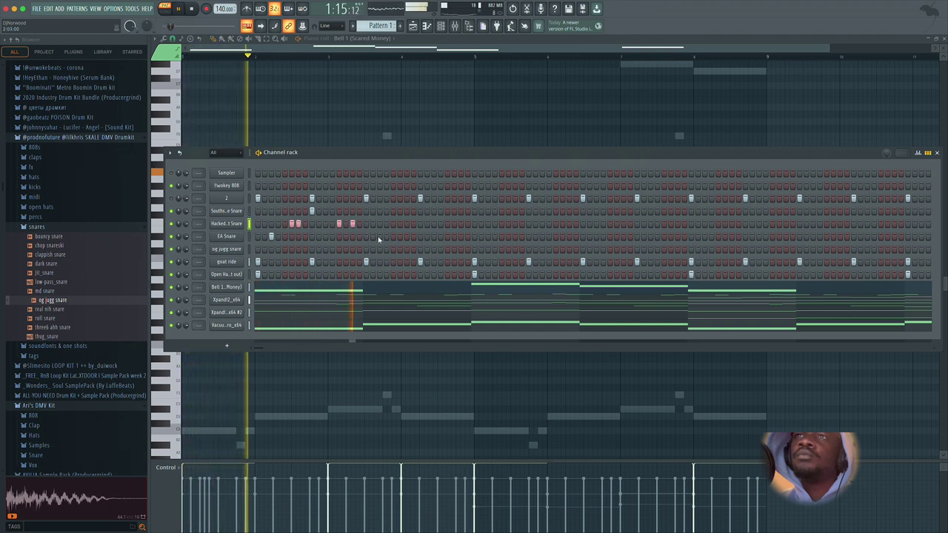
{"action": "left_click", "coordinate": [406, 212]}
{"action": "key", "text": "space"}
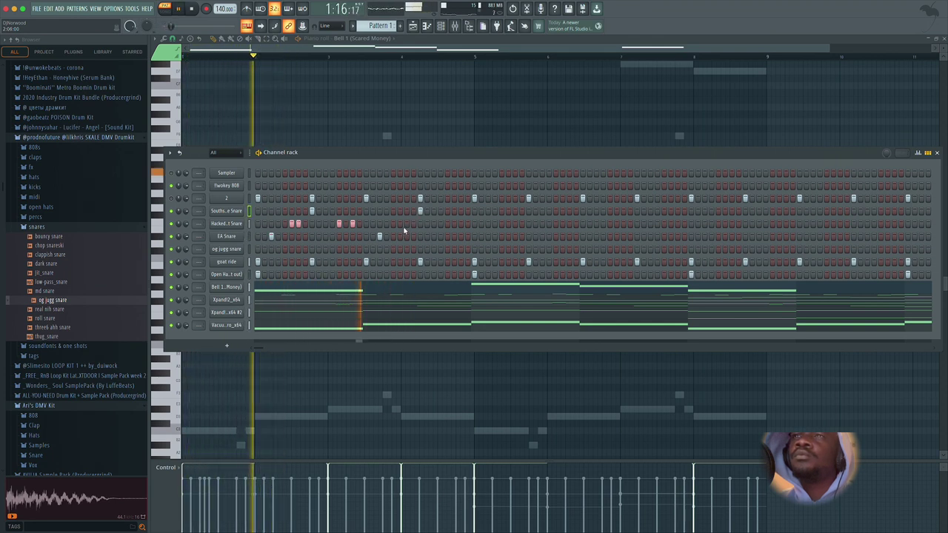
{"action": "key", "text": "space"}
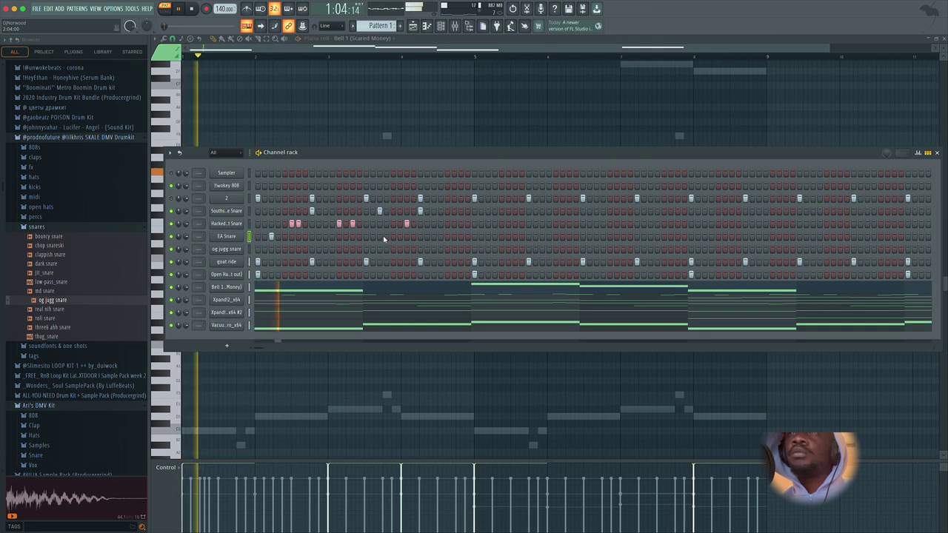
{"action": "left_click", "coordinate": [379, 236]}
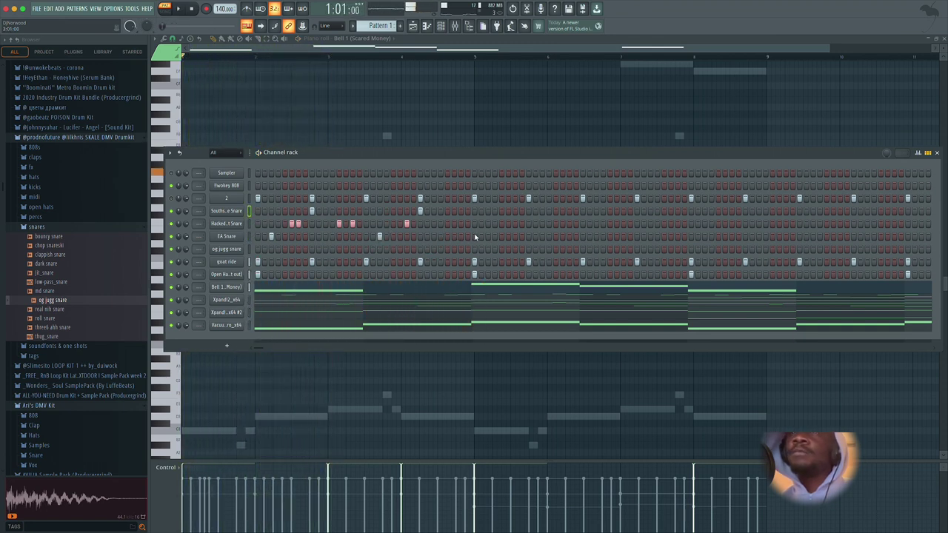
Step: Isolate the Southside, Hacked My Snapchat and EA snare channels and duplicate their two-bar pattern through bar 8
{"action": "right_click", "coordinate": [172, 212]}
{"action": "left_click", "coordinate": [175, 224]}
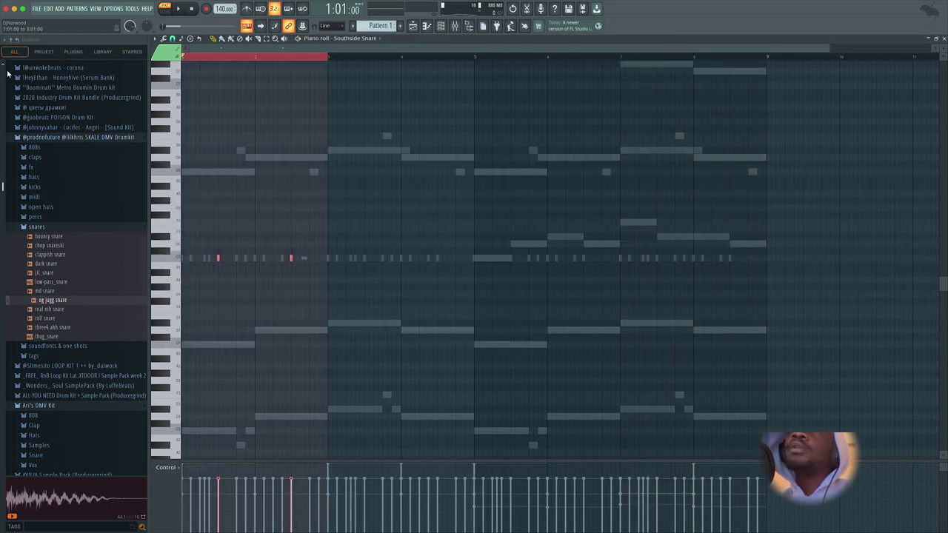
{"action": "key", "text": "ctrl+b"}
{"action": "key", "text": "ctrl+b"}
{"action": "key", "text": "ctrl+b"}
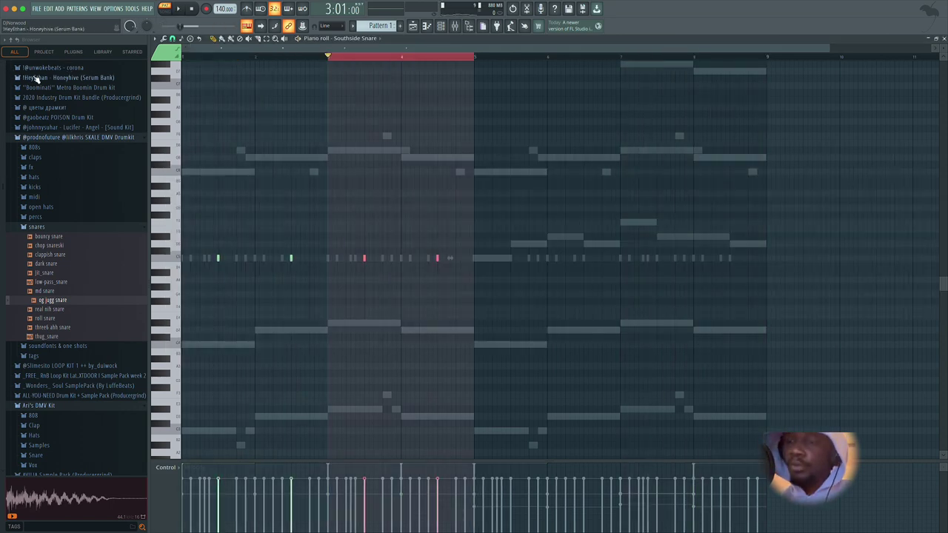
{"action": "left_click", "coordinate": [445, 29]}
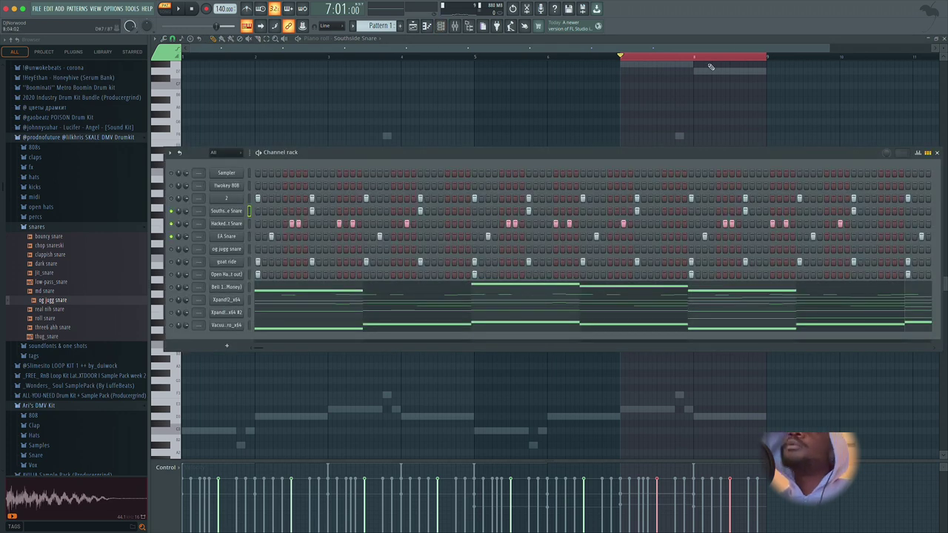
{"action": "left_click", "coordinate": [714, 58]}
Step: Add og jugg snare hits on step 13 of bar 1, steps 13 and 15 of bar 2, and steps 13 to 15 of bar 4
{"action": "key", "text": "space"}
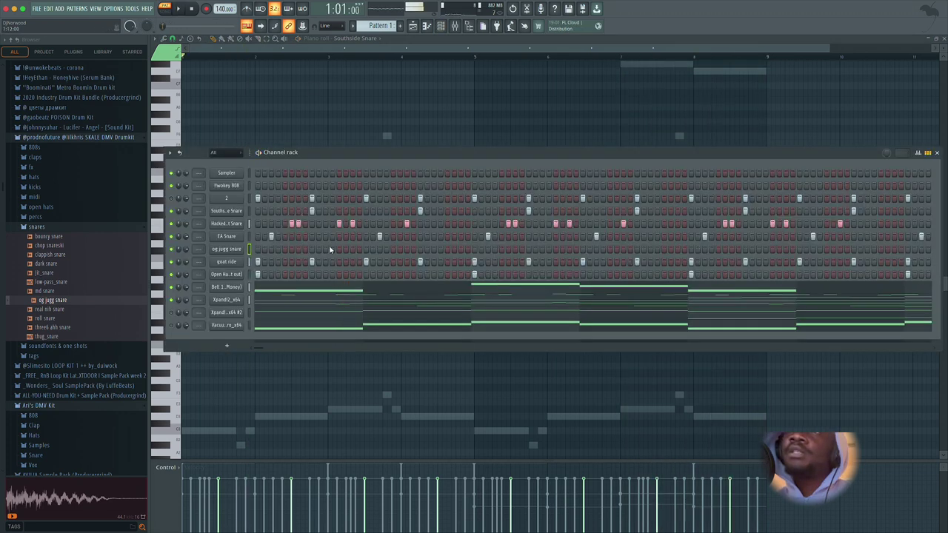
{"action": "key", "text": "space"}
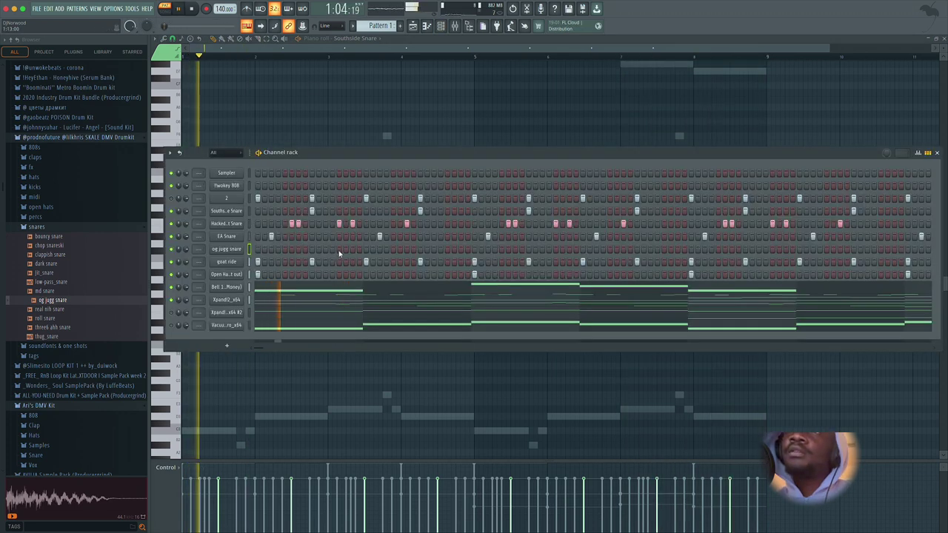
{"action": "key", "text": "space"}
{"action": "left_click", "coordinate": [448, 251]}
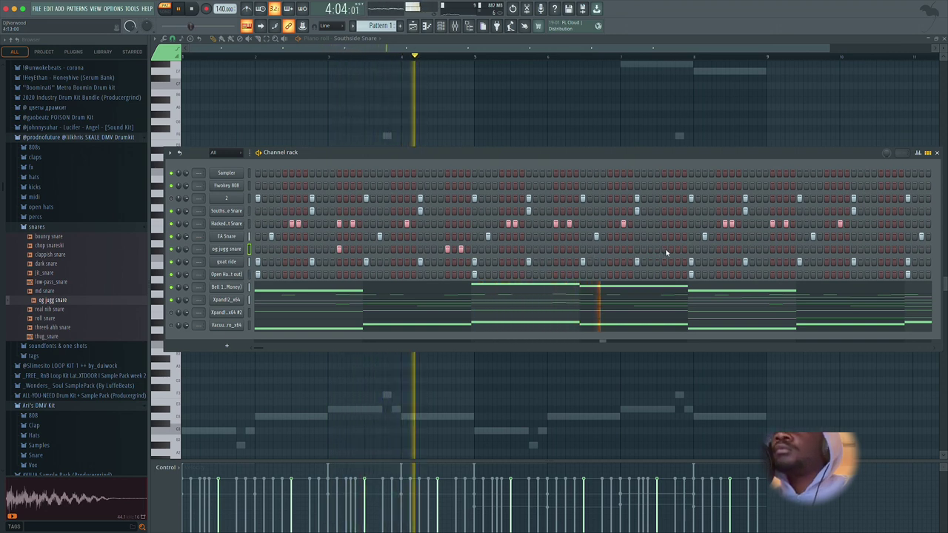
{"action": "left_click_drag", "start_coordinate": [664, 249], "coordinate": [677, 249]}
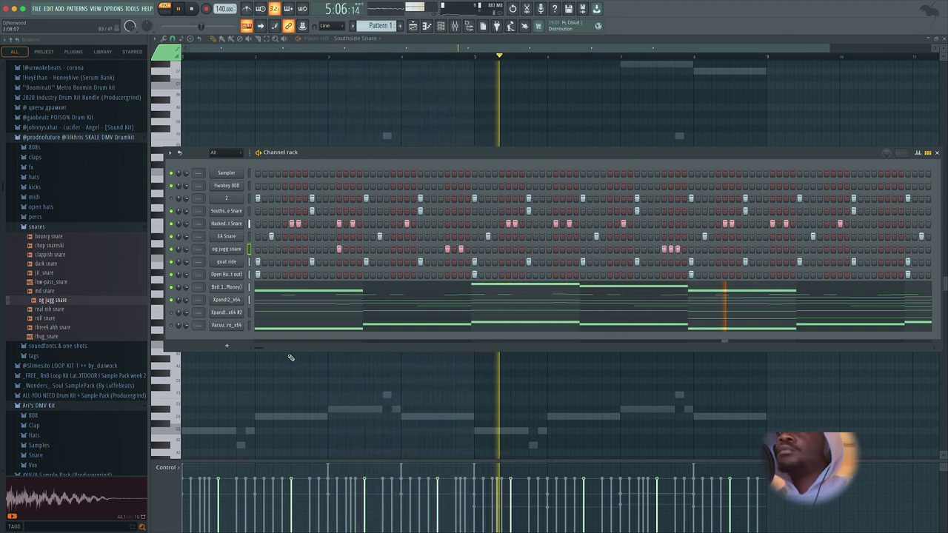
Step: Add og jugg snare hits on steps 13 and 15 of bar 6 and on steps 9 to 11 and 13 to 15 of bar 8
{"action": "left_click_drag", "start_coordinate": [657, 249], "coordinate": [669, 249]}
{"action": "right_click", "coordinate": [665, 250]}
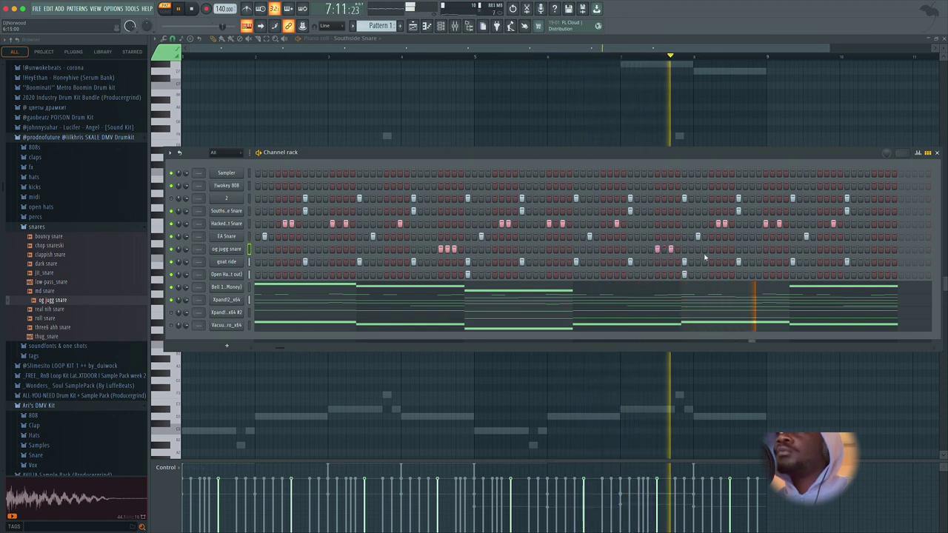
{"action": "mouse_move", "coordinate": [873, 250]}
{"action": "left_mouse_down"}
{"action": "mouse_move", "coordinate": [886, 255]}
{"action": "mouse_move", "coordinate": [861, 250]}
{"action": "left_mouse_up"}
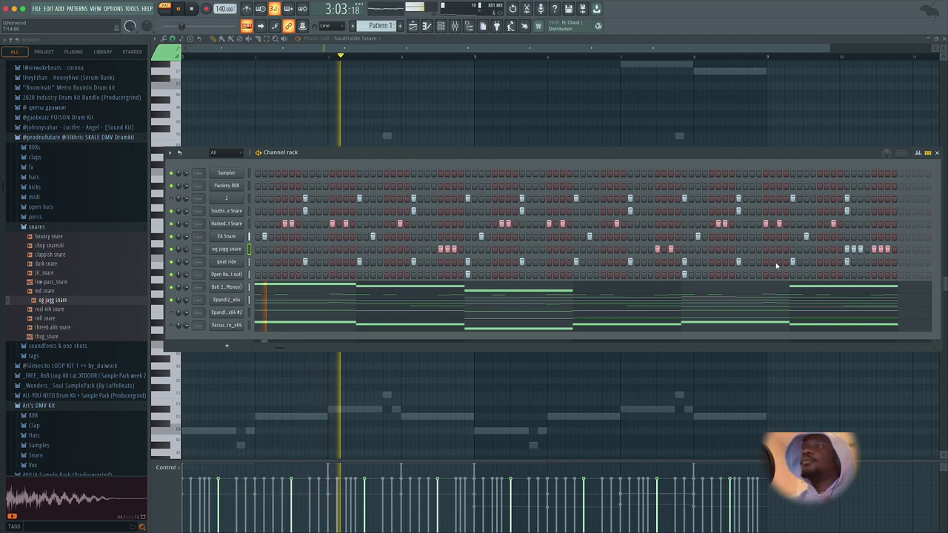
{"action": "key", "text": "space"}
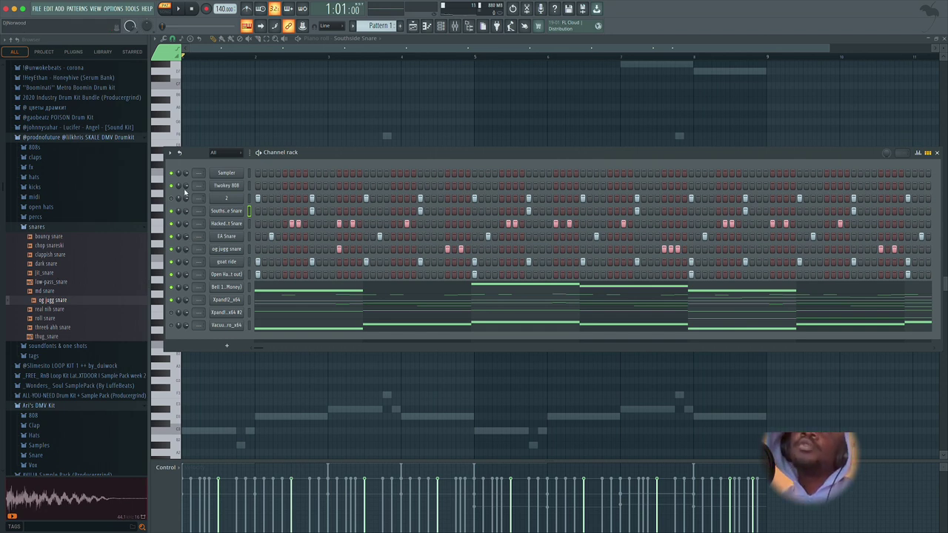
Step: Fill channel 2 with a hit every two steps and open its notes in the piano roll
{"action": "right_click", "coordinate": [231, 202]}
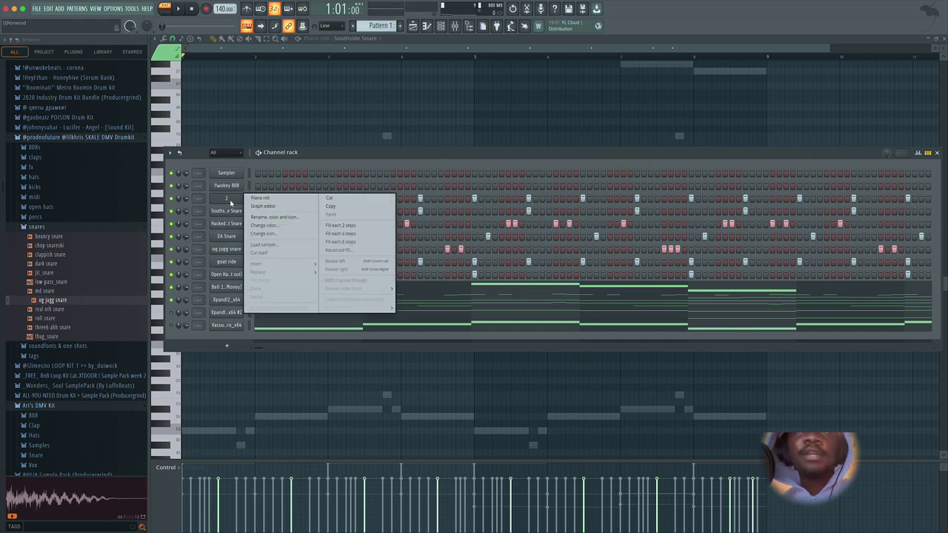
{"action": "left_click", "coordinate": [365, 229]}
{"action": "key", "text": "space"}
{"action": "right_click", "coordinate": [232, 200]}
{"action": "left_click", "coordinate": [256, 197]}
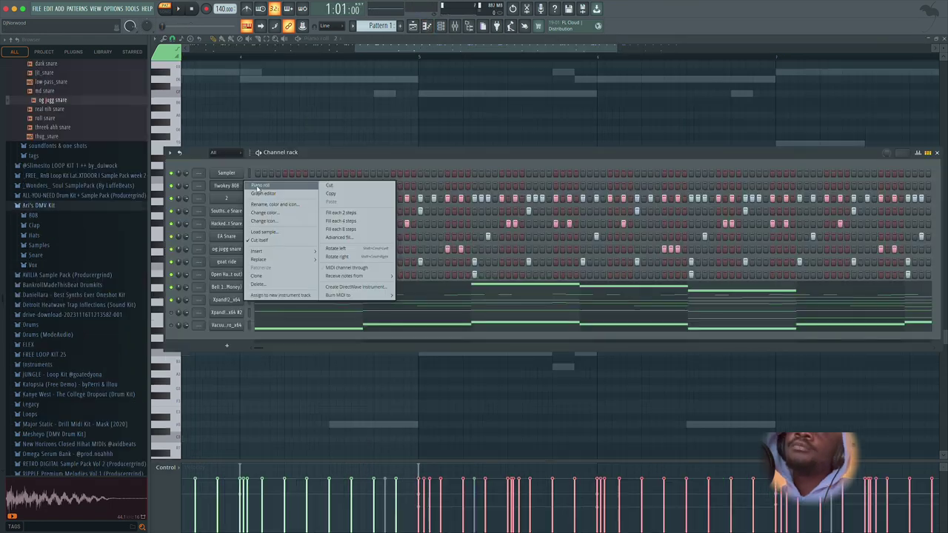
Step: Open the !!wokey 808 piano roll and place C6 on steps 1, 7 and 13 and D6 on step 15 of bar 1
{"action": "left_click", "coordinate": [259, 186]}
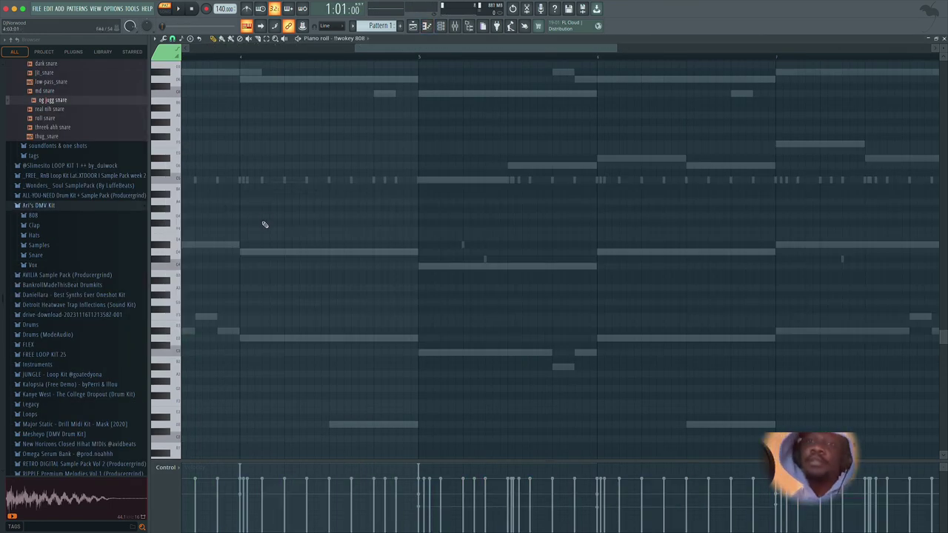
{"action": "left_click_drag", "start_coordinate": [373, 51], "coordinate": [184, 68]}
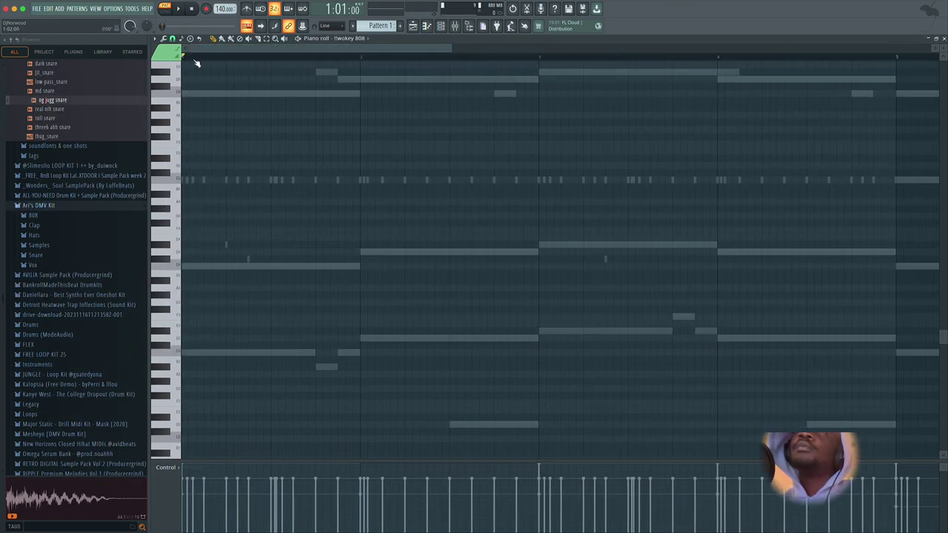
{"action": "scroll", "coordinate": [195, 57], "scroll_direction": "down", "scroll_amount": 3}
{"action": "scroll", "coordinate": [211, 100], "scroll_direction": "up", "scroll_amount": 5}
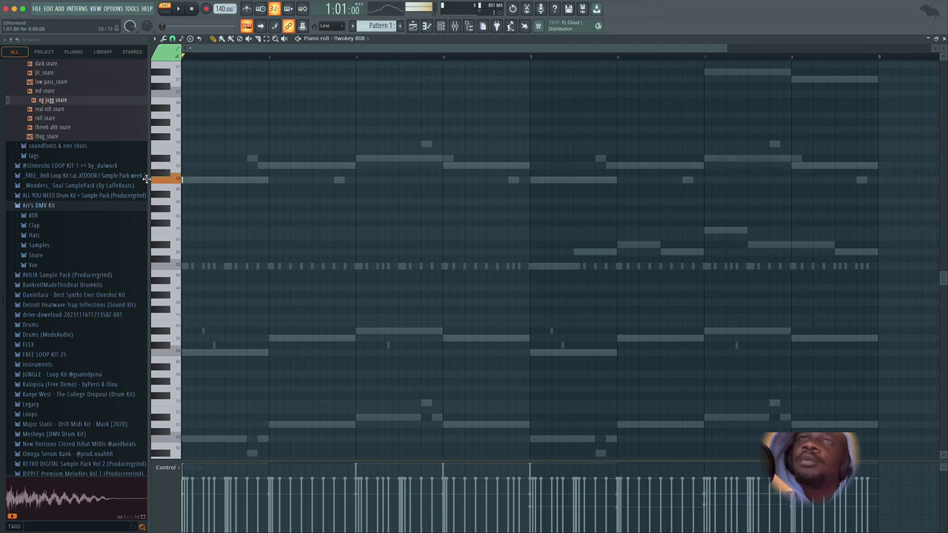
{"action": "key", "text": "space"}
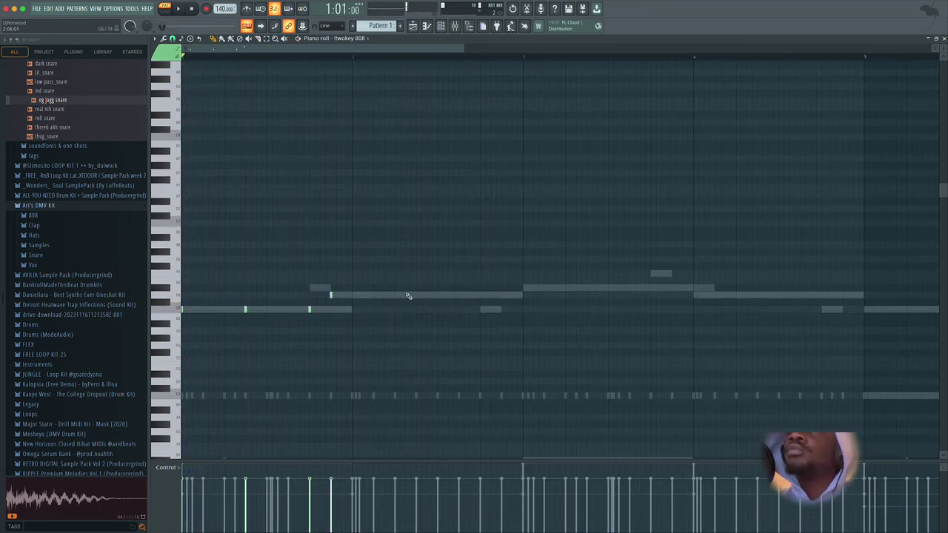
Step: Place 808 notes in bar 2: D6 on steps 7 and 11 and C6 on step 13
{"action": "key", "text": "space"}
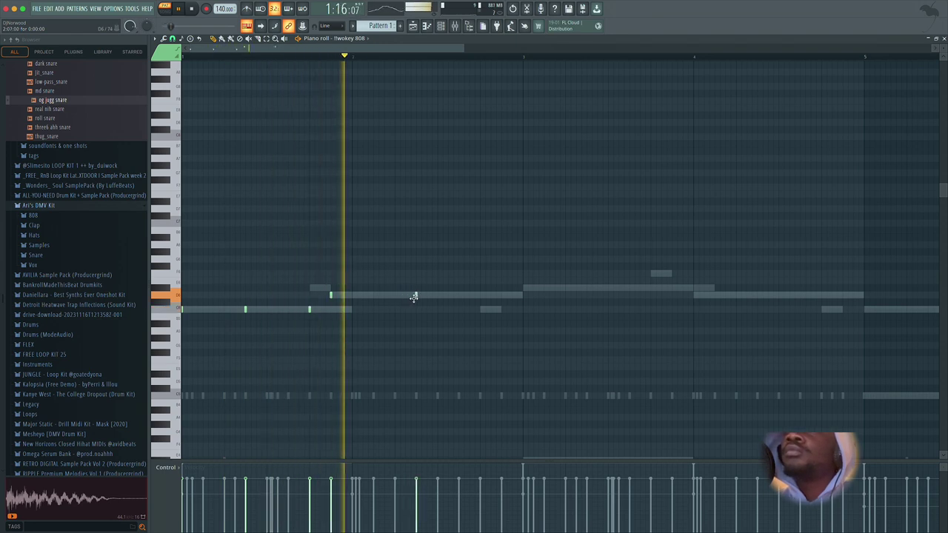
{"action": "left_click", "coordinate": [454, 295]}
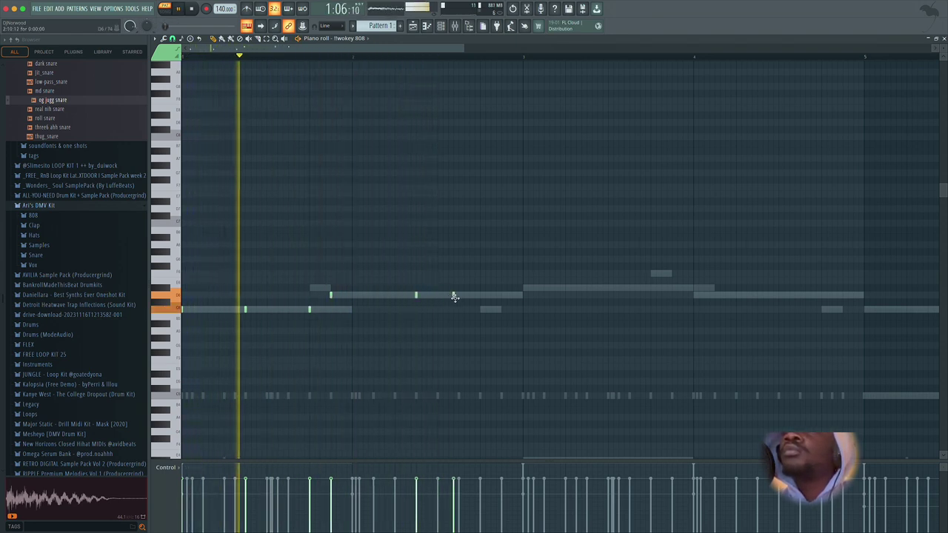
{"action": "left_click_drag", "start_coordinate": [455, 297], "coordinate": [458, 298]}
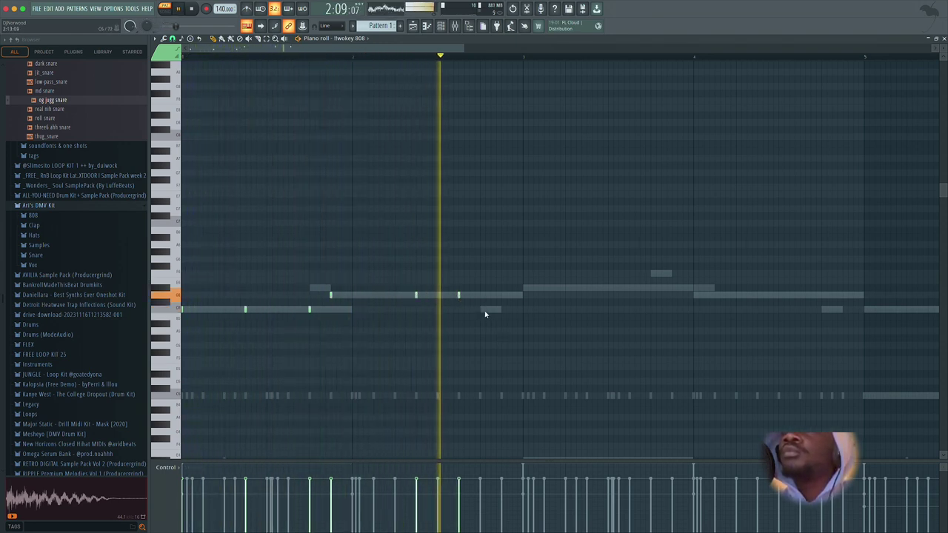
{"action": "key", "text": "space"}
{"action": "key", "text": "space"}
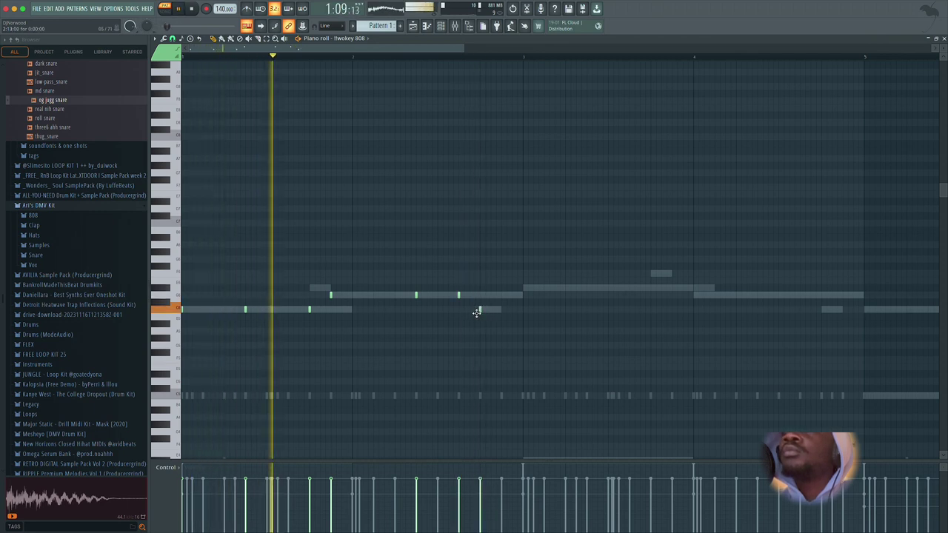
{"action": "left_click_drag", "start_coordinate": [481, 311], "coordinate": [491, 316]}
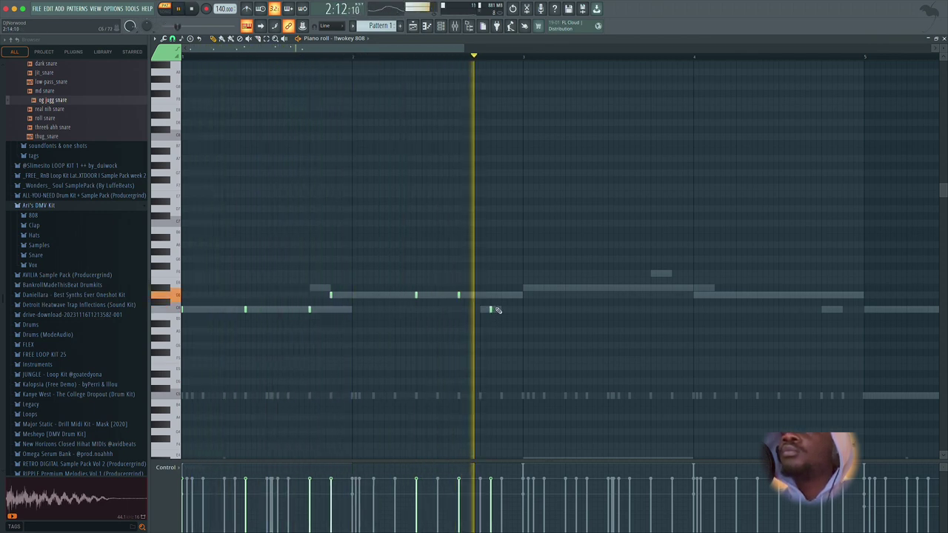
{"action": "left_click", "coordinate": [481, 310]}
{"action": "right_click", "coordinate": [490, 311]}
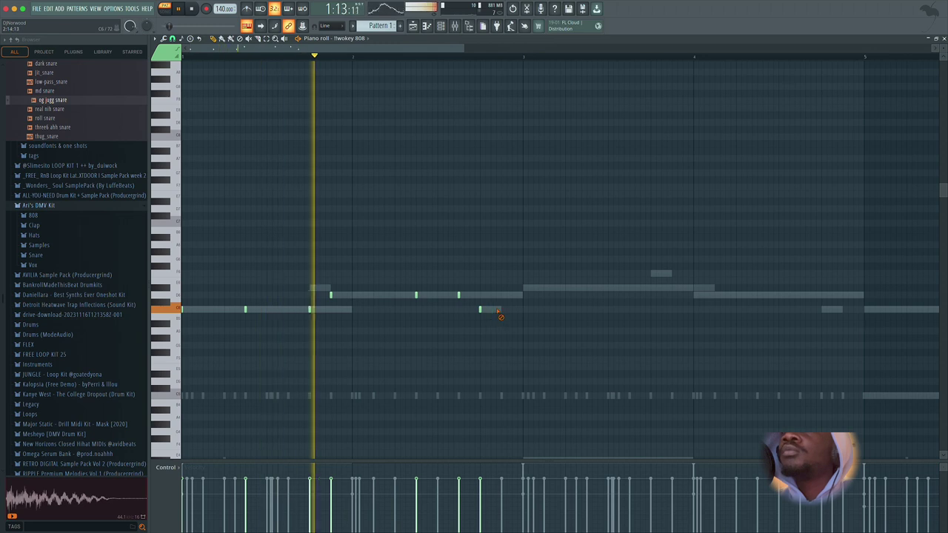
Step: Place 808 notes in bar 3: D#6 on steps 1, 7 and 15 and F6 on step 13
{"action": "left_click_drag", "start_coordinate": [414, 48], "coordinate": [451, 63]}
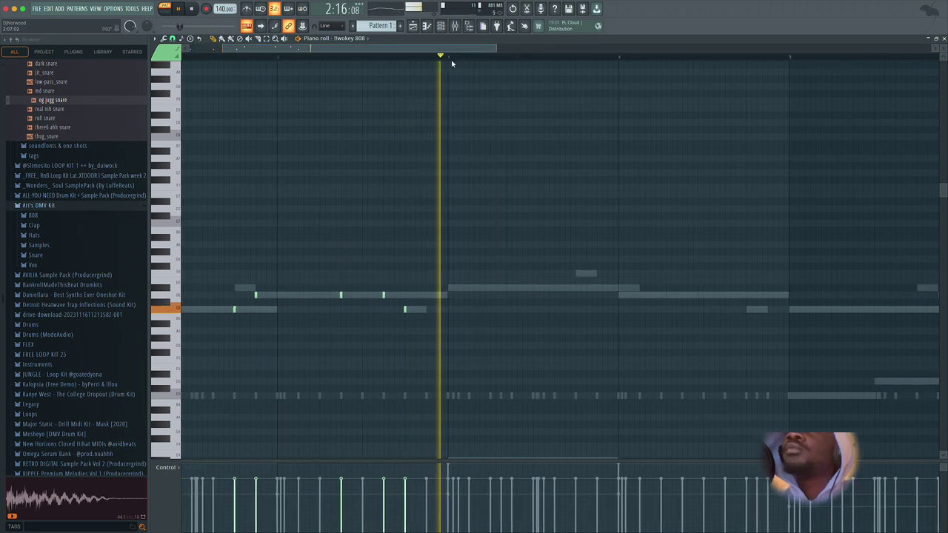
{"action": "key", "text": "space"}
{"action": "left_click_drag", "start_coordinate": [419, 290], "coordinate": [416, 297]}
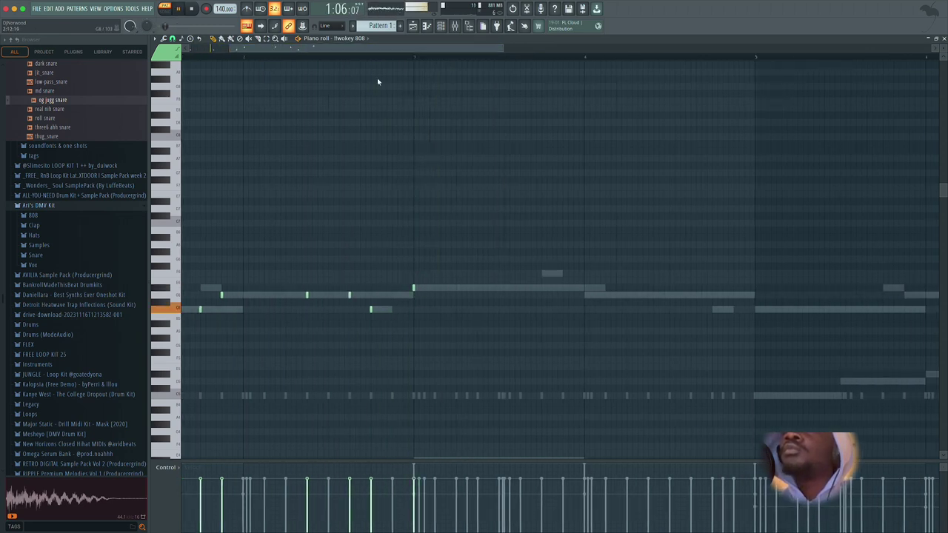
{"action": "key", "text": "space"}
{"action": "key", "text": "space"}
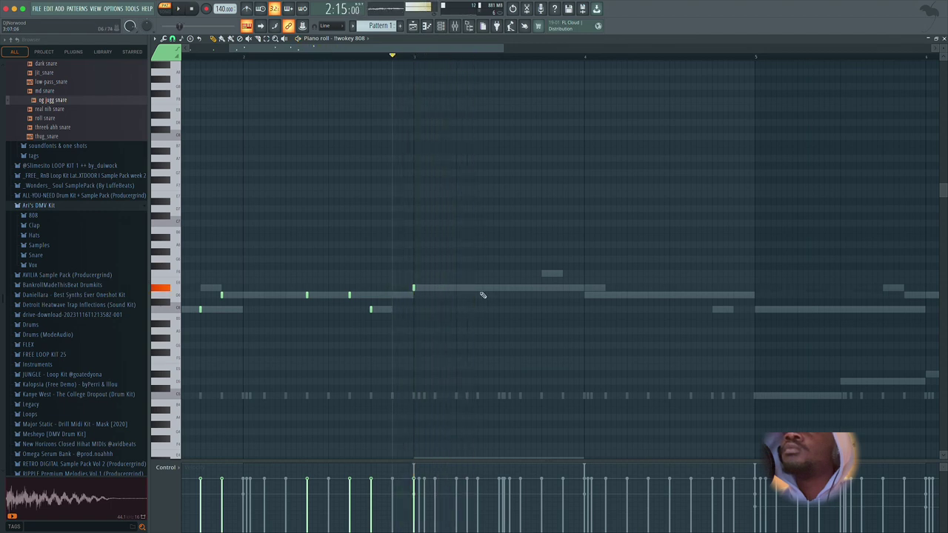
{"action": "key", "text": "space"}
{"action": "left_click", "coordinate": [478, 288]}
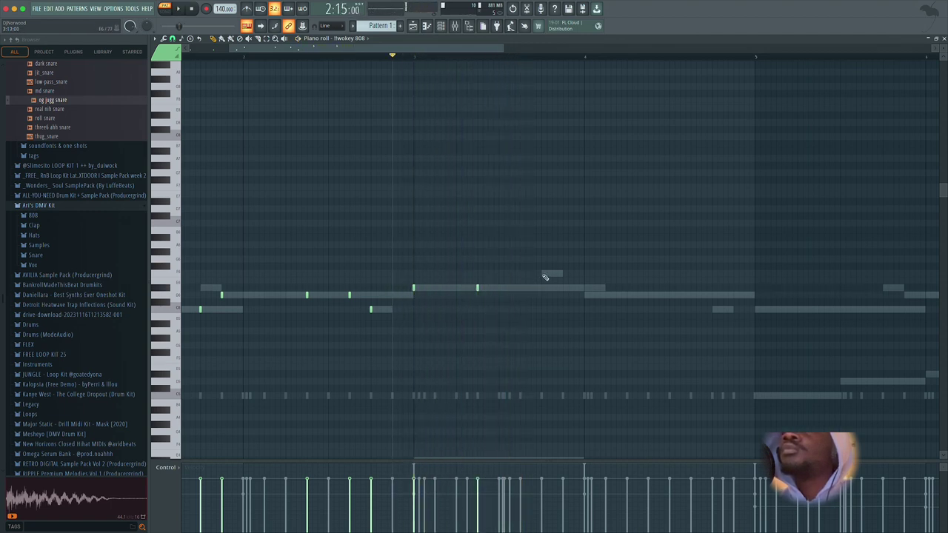
{"action": "left_click", "coordinate": [563, 288]}
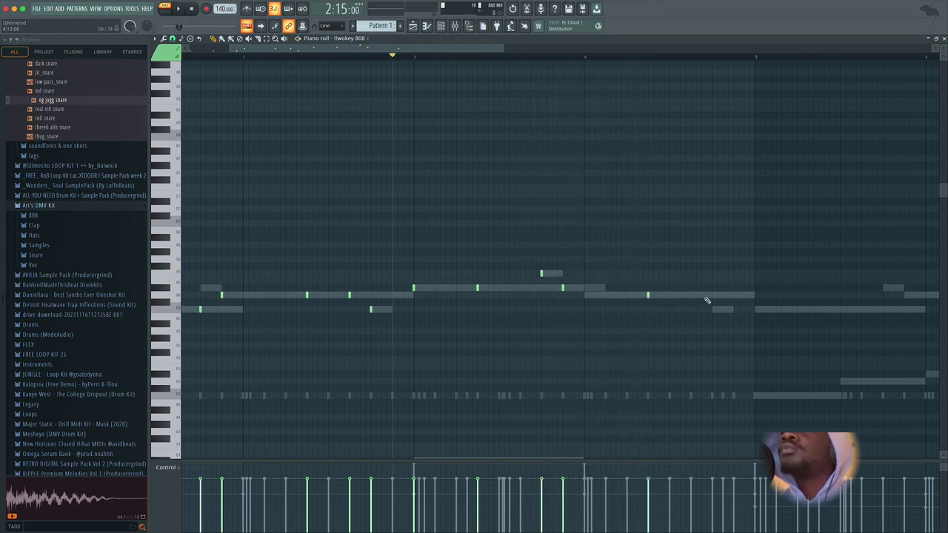
Step: Place D6 808 notes on steps 7, 11, 13 and 15 of bar 4
{"action": "key", "text": "space"}
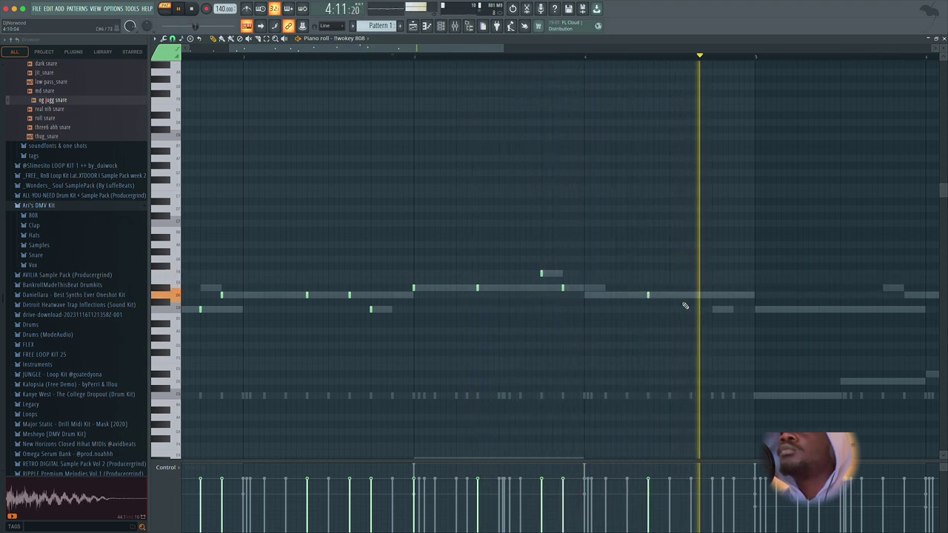
{"action": "key", "text": "space"}
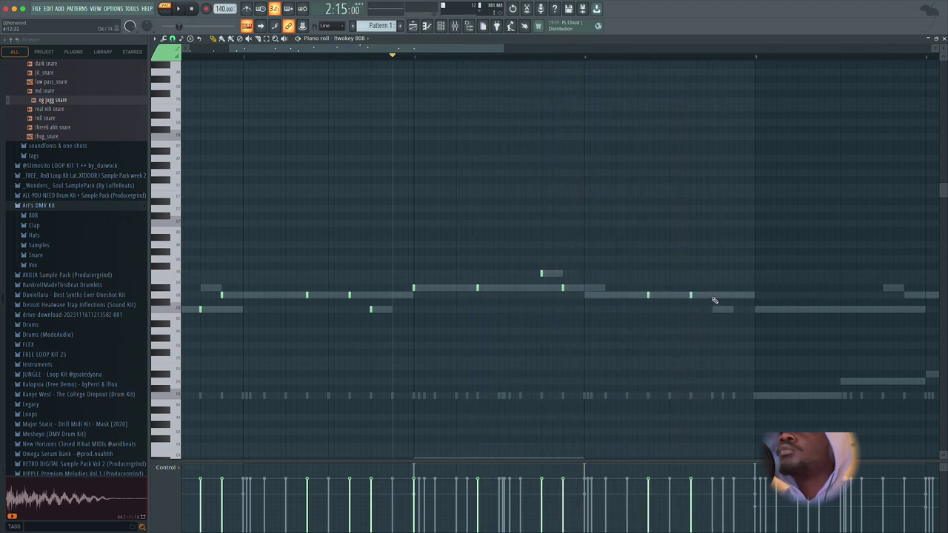
{"action": "left_click", "coordinate": [733, 296]}
{"action": "key", "text": "space"}
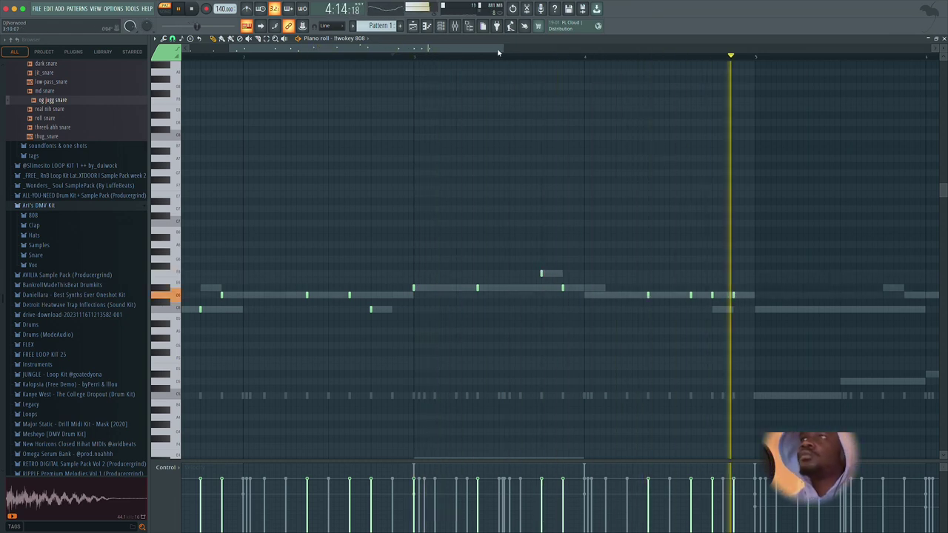
Step: Make the four-bar 808 line legato and transpose it down one octave
{"action": "scroll", "coordinate": [498, 56], "scroll_direction": "down", "scroll_amount": 1}
{"action": "scroll", "coordinate": [488, 57], "scroll_direction": "down", "scroll_amount": 2}
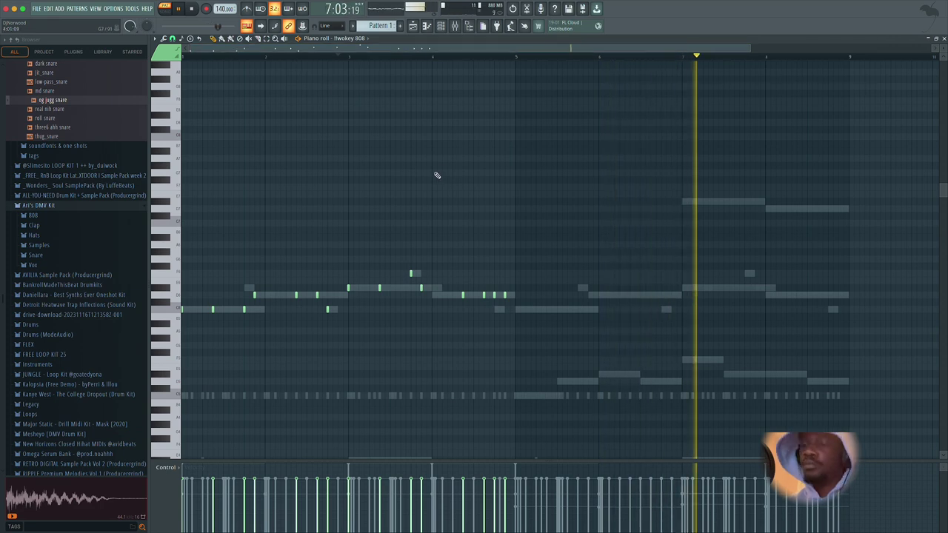
{"action": "key", "text": "super+l"}
{"action": "key", "text": "super+Down"}
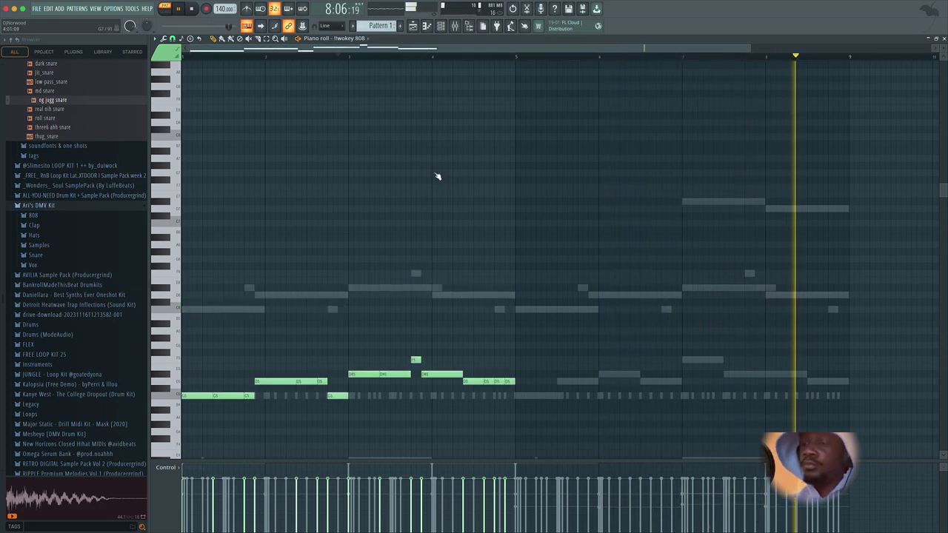
Step: Duplicate the four-bar 808 line into bars 5 to 8 and raise all its note velocities to maximum
{"action": "key", "text": "super+b"}
{"action": "scroll", "coordinate": [417, 226], "scroll_direction": "down", "scroll_amount": 2}
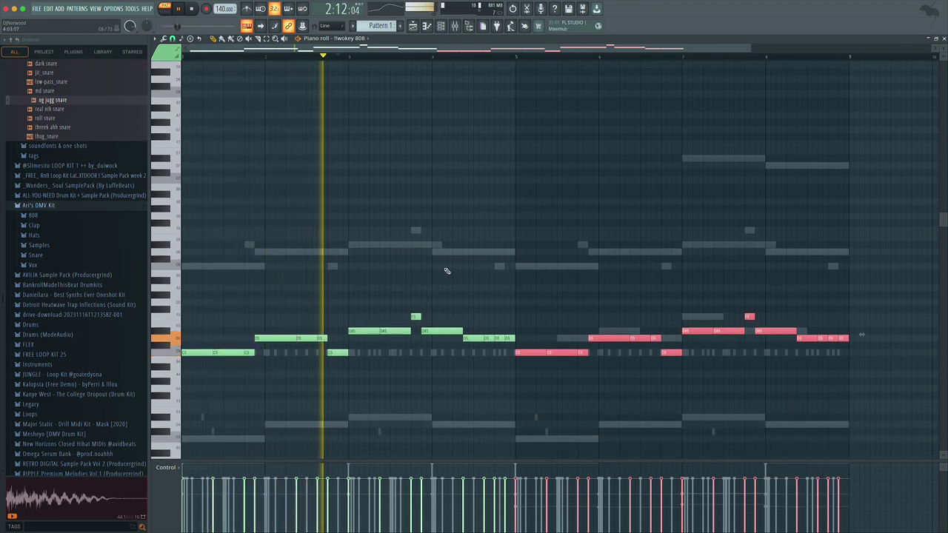
{"action": "key", "text": "XF86AudioRaiseVolume"}
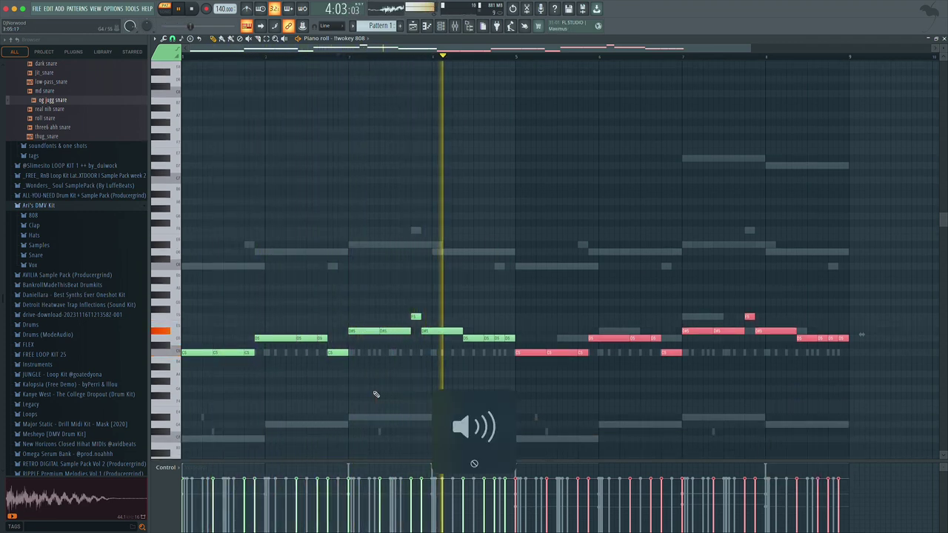
{"action": "double_click", "coordinate": [310, 425]}
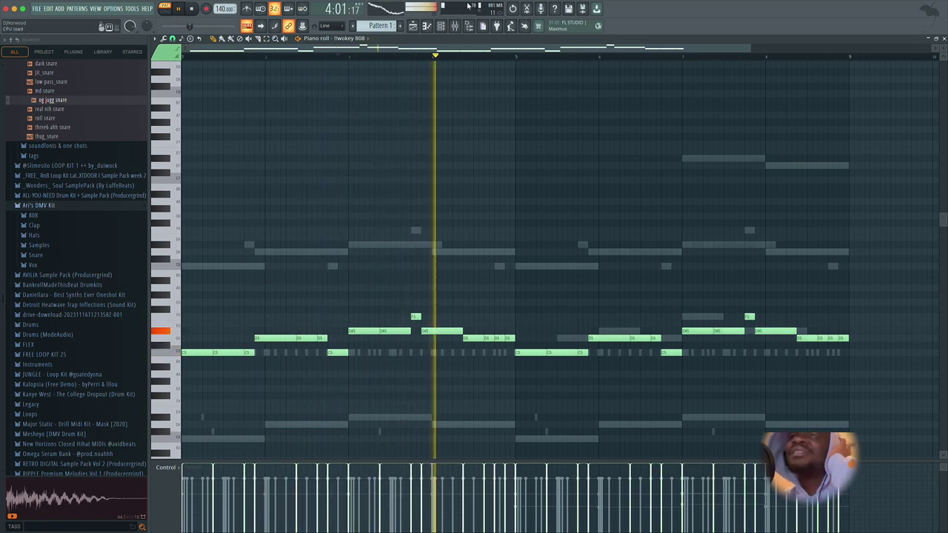
{"action": "left_click", "coordinate": [442, 26]}
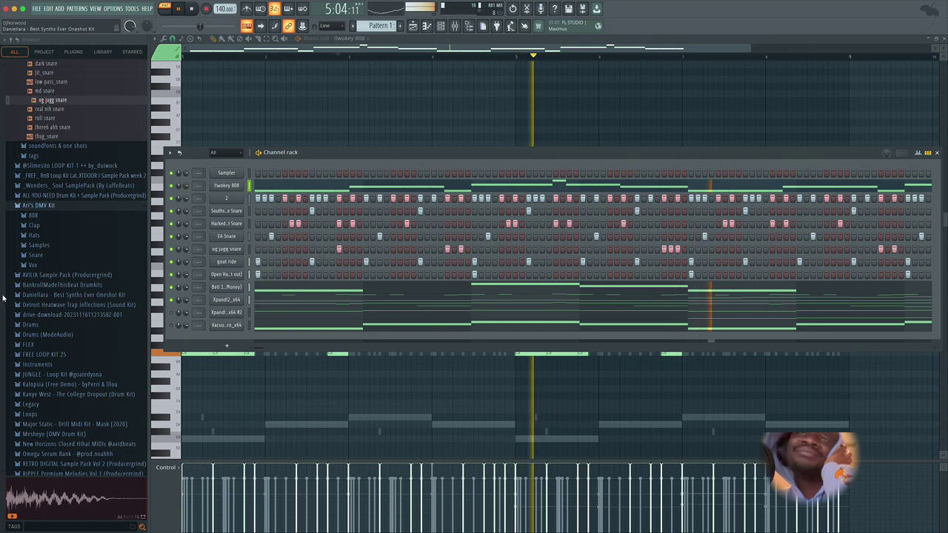
{"action": "scroll", "coordinate": [40, 283], "scroll_direction": "down", "scroll_amount": 3}
{"action": "scroll", "coordinate": [38, 283], "scroll_direction": "up", "scroll_amount": 10}
{"action": "left_click", "coordinate": [131, 53]}
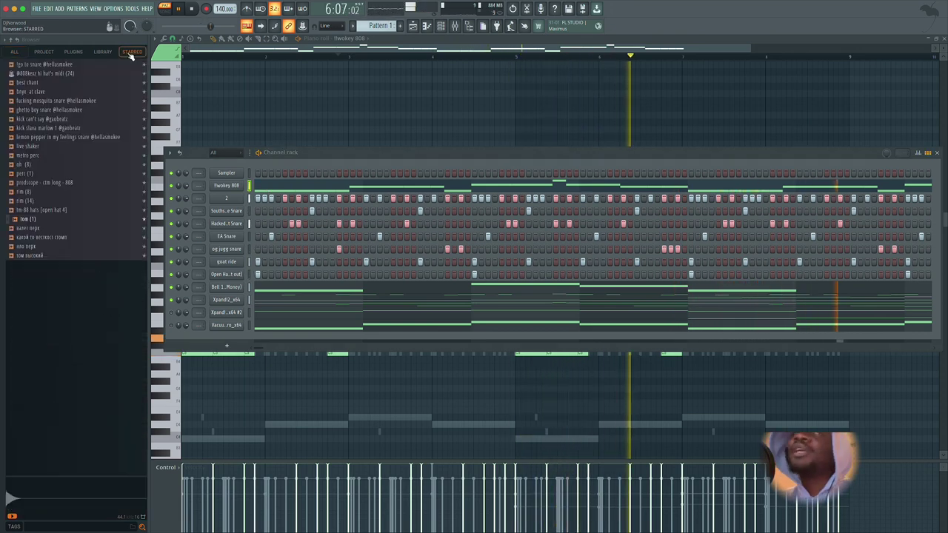
{"action": "key", "text": "space"}
{"action": "left_click", "coordinate": [85, 129]}
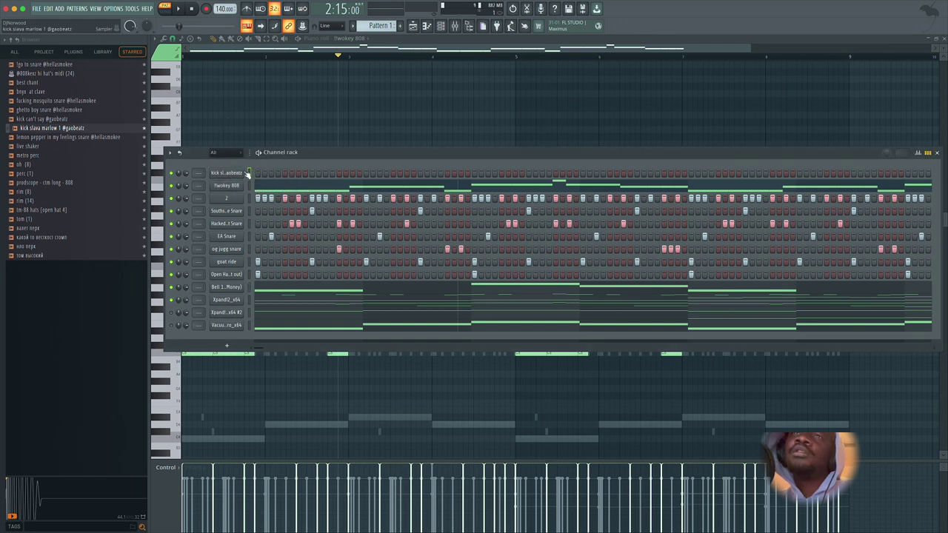
Step: Place kick hits on steps 1 and 15 of bar 1, step 11 of bar 2 and step 1 of bar 3
{"action": "key", "text": "space"}
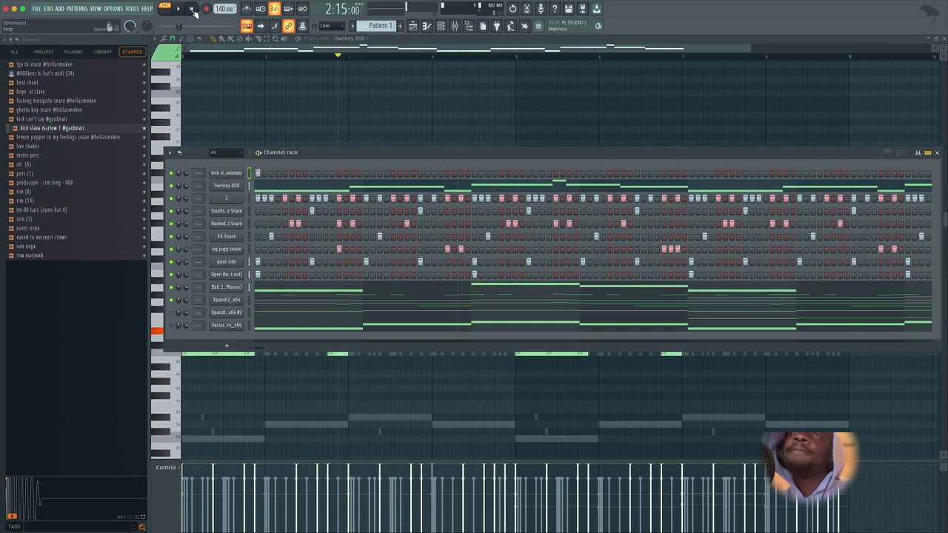
{"action": "left_click", "coordinate": [352, 174]}
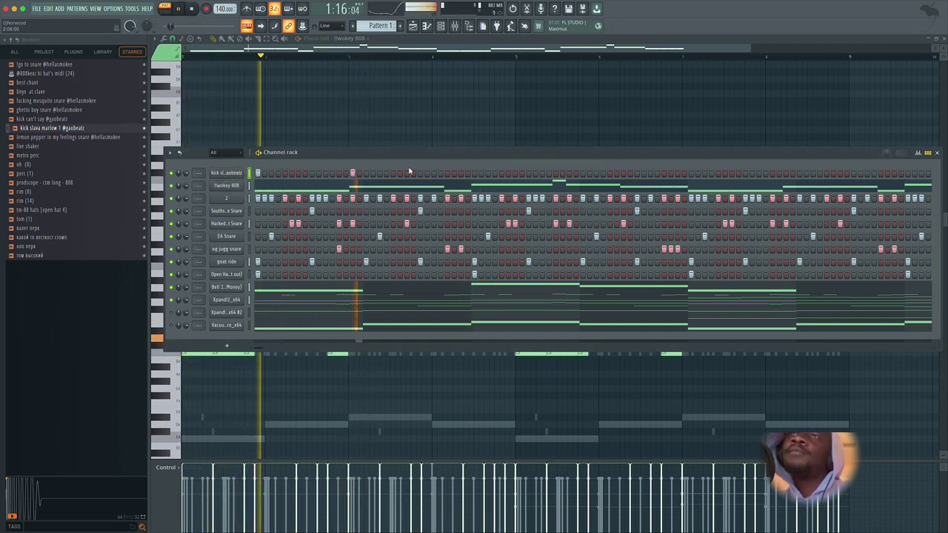
{"action": "left_click", "coordinate": [434, 174]}
{"action": "key", "text": "space"}
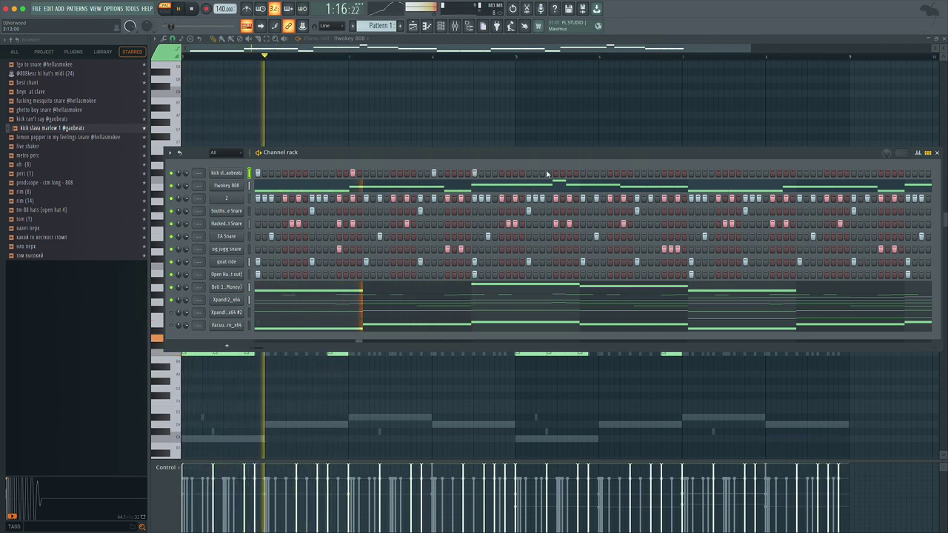
Step: Place kick hits on steps 7 and 15 of bar 3, step 7 of bar 4 and step 1 of bar 5
{"action": "left_click", "coordinate": [514, 173]}
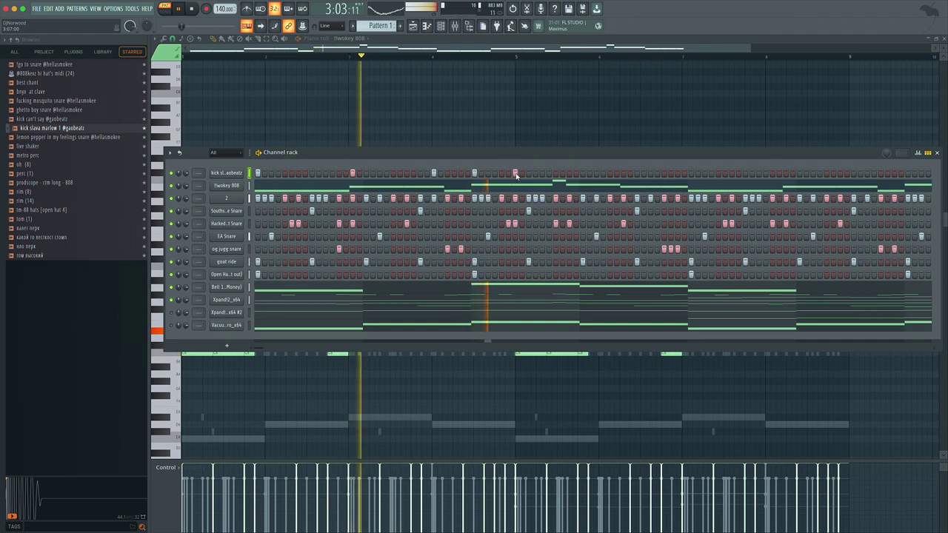
{"action": "left_click", "coordinate": [569, 173]}
{"action": "left_click", "coordinate": [623, 174]}
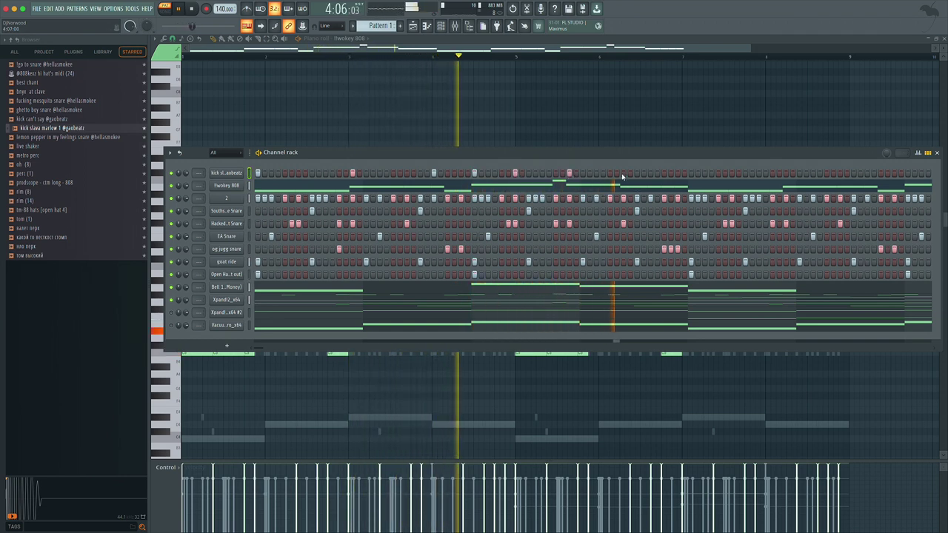
{"action": "left_click", "coordinate": [691, 173]}
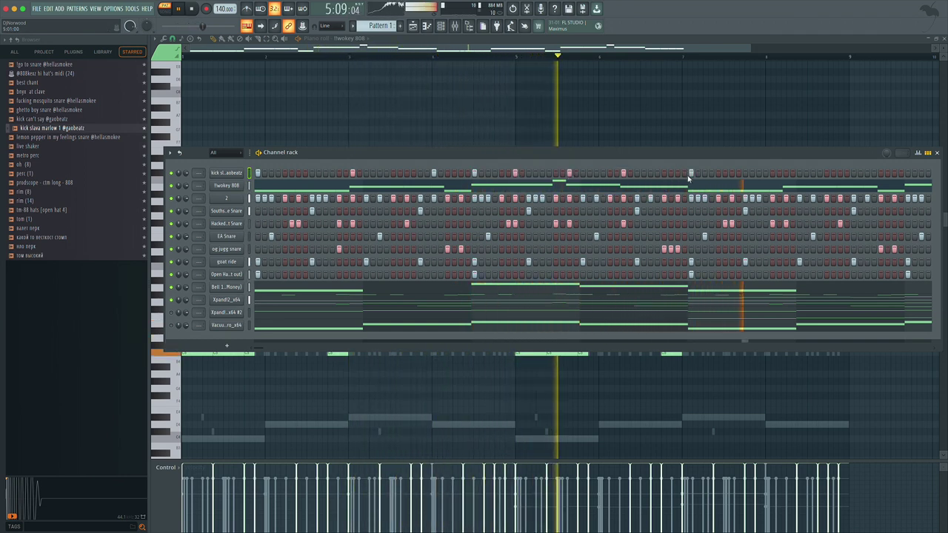
Step: Duplicate the kick's first four bars into bars 5 to 8 in its piano roll and play the result
{"action": "right_click", "coordinate": [241, 175]}
{"action": "left_click", "coordinate": [259, 178]}
{"action": "right_click", "coordinate": [515, 354]}
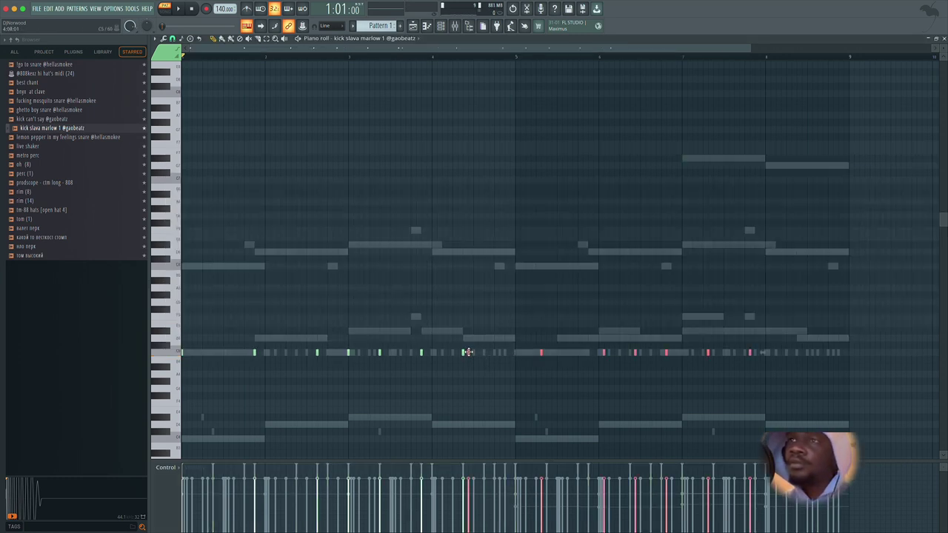
{"action": "key", "text": "space"}
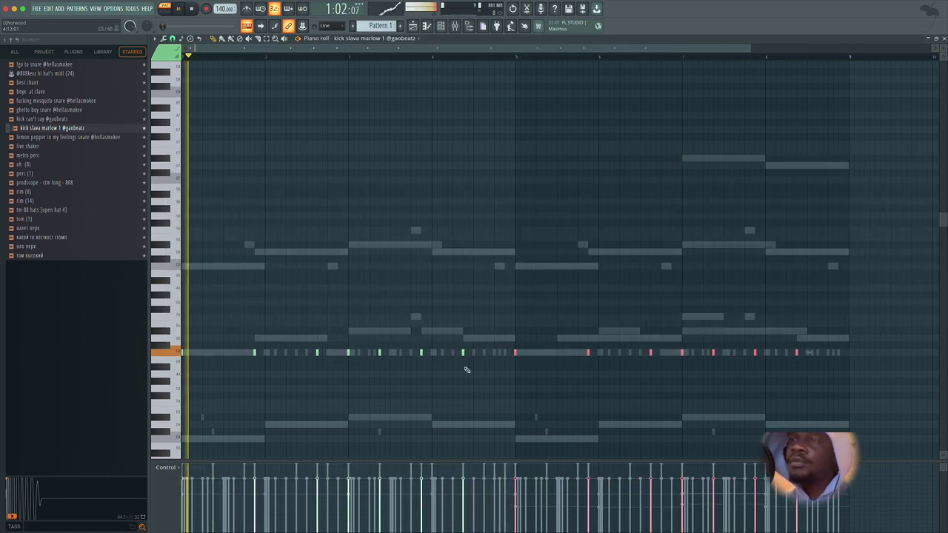
{"action": "key", "text": "space"}
{"action": "left_click", "coordinate": [296, 297]}
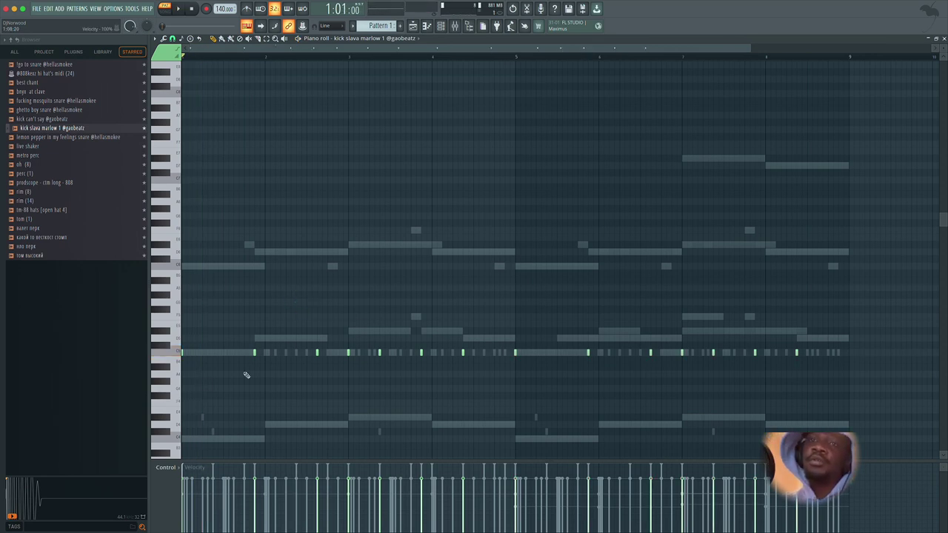
{"action": "scroll", "coordinate": [869, 312], "scroll_direction": "right", "scroll_amount": 2}
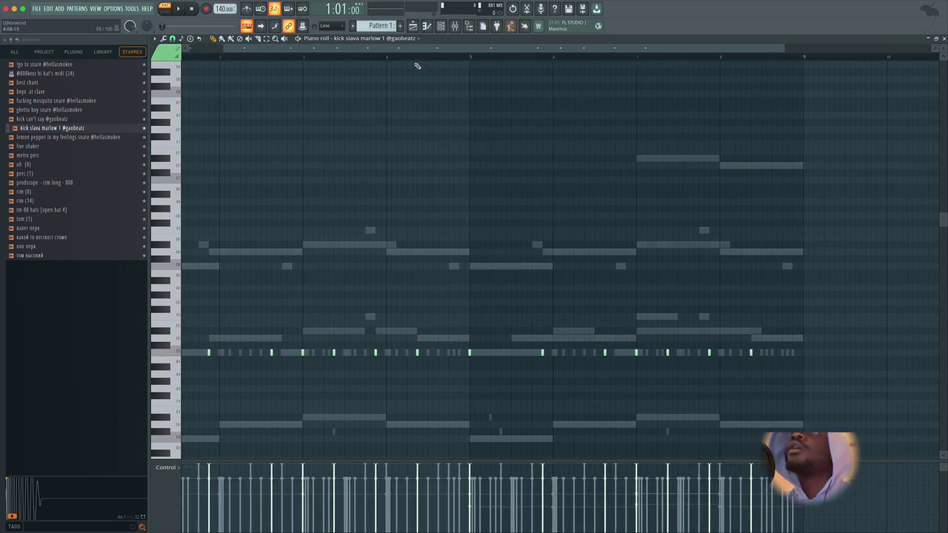
{"action": "left_click", "coordinate": [413, 40]}
{"action": "left_click", "coordinate": [425, 53]}
{"action": "scroll", "coordinate": [426, 52], "scroll_direction": "left", "scroll_amount": 2}
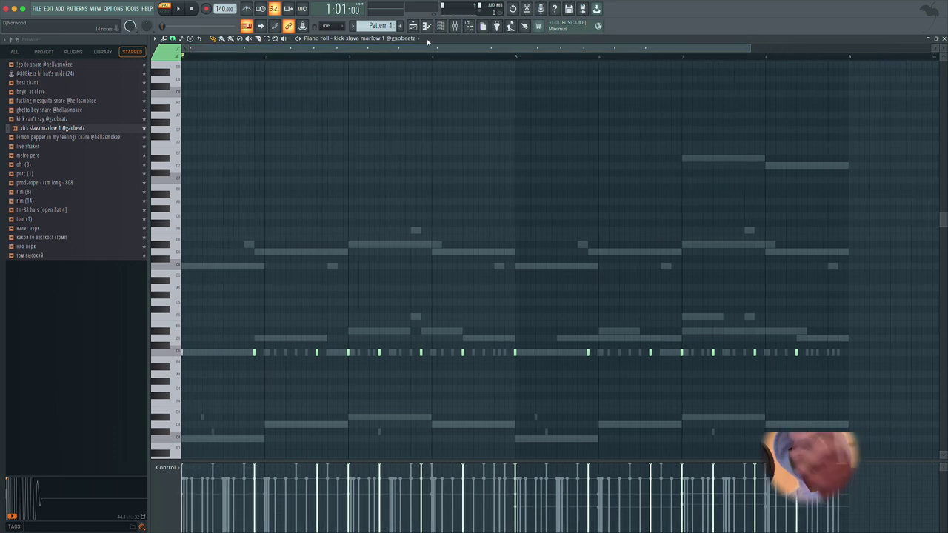
Step: Route the kick to mixer insert 1, then cut its highs with the track equalizer and add Fruity Soft Clipper at 86% post gain
{"action": "left_click", "coordinate": [442, 27]}
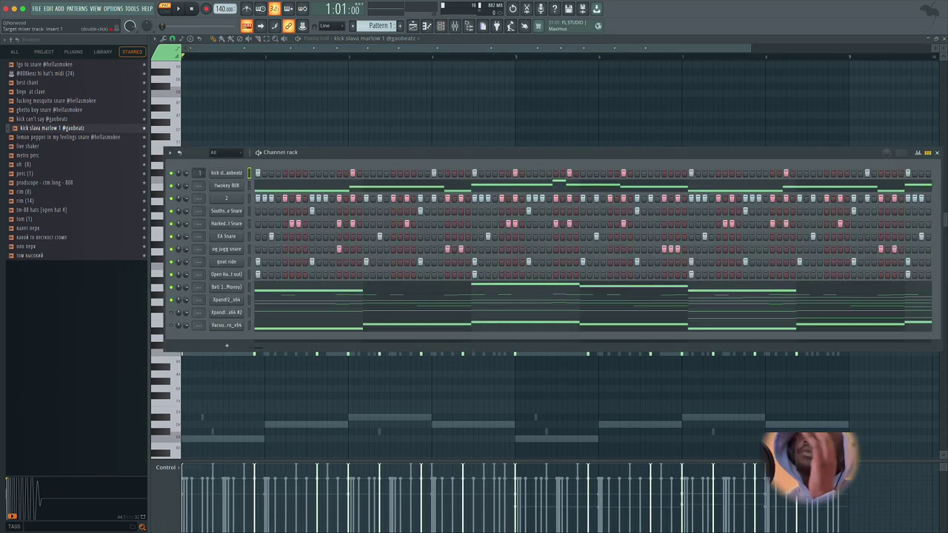
{"action": "left_click", "coordinate": [455, 27]}
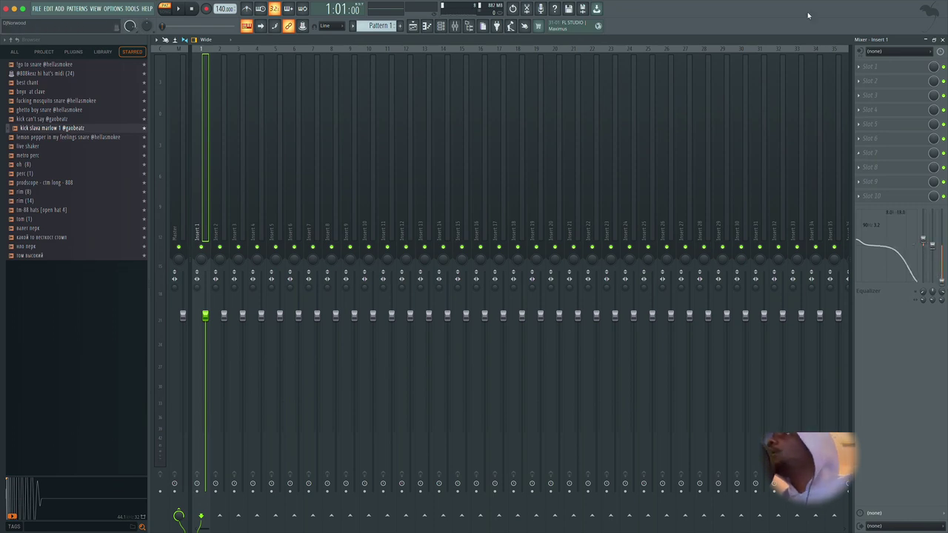
{"action": "left_click", "coordinate": [903, 71]}
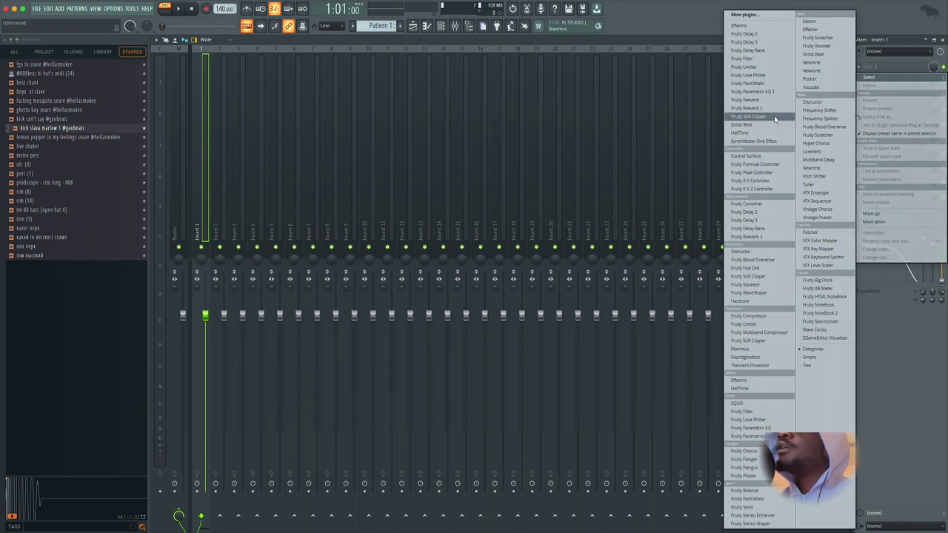
{"action": "left_click", "coordinate": [770, 117]}
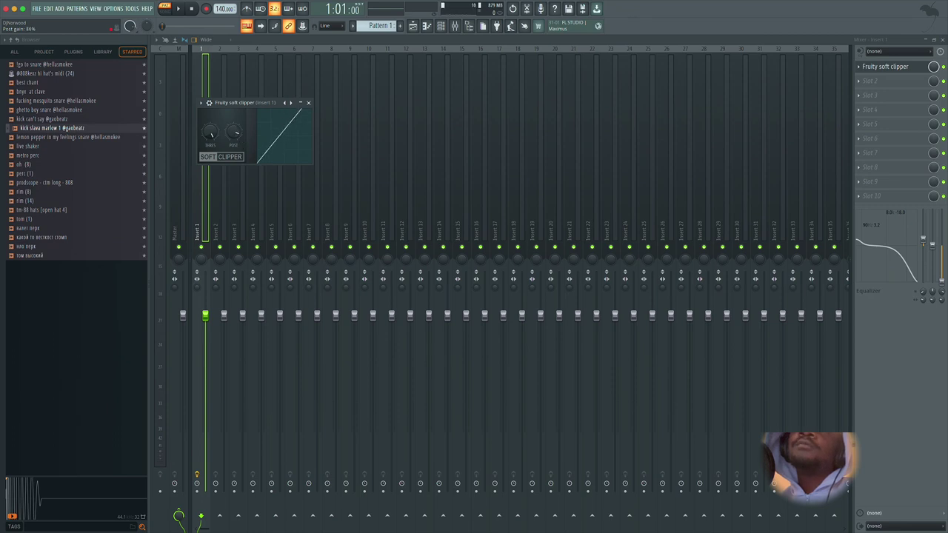
{"action": "left_click", "coordinate": [308, 103]}
{"action": "left_click", "coordinate": [180, 156]}
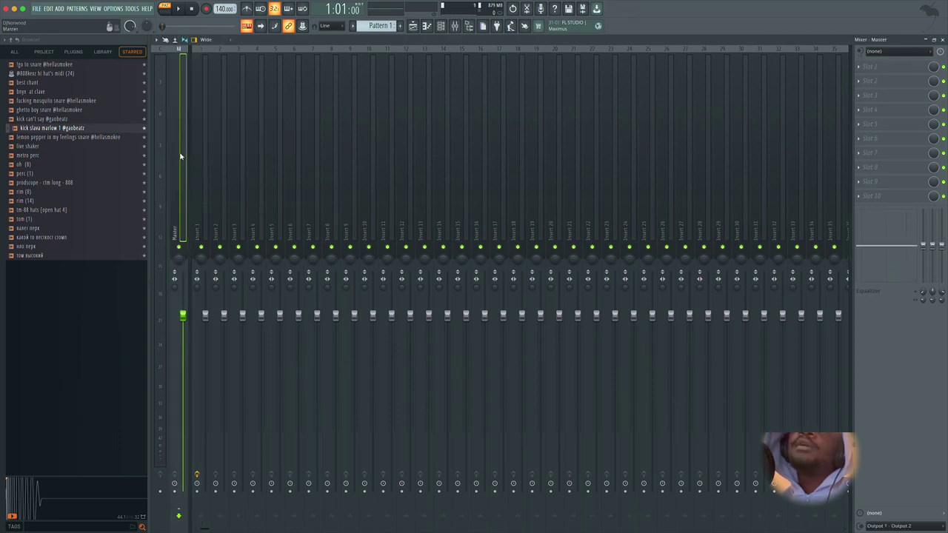
{"action": "left_click", "coordinate": [199, 170]}
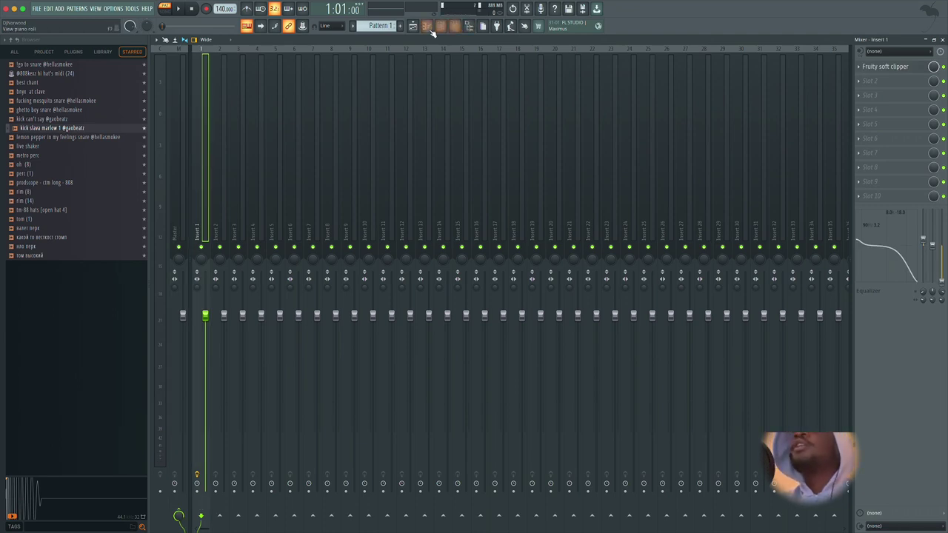
Step: Play the beat and unmute the second Xpand!2 channel and the VacuumPro channel in the channel rack
{"action": "key", "text": "space"}
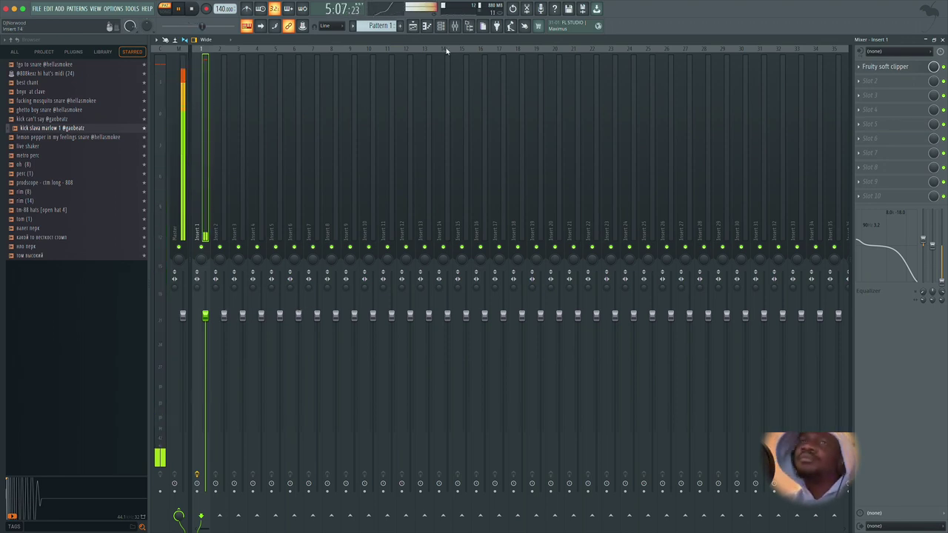
{"action": "left_click", "coordinate": [418, 27]}
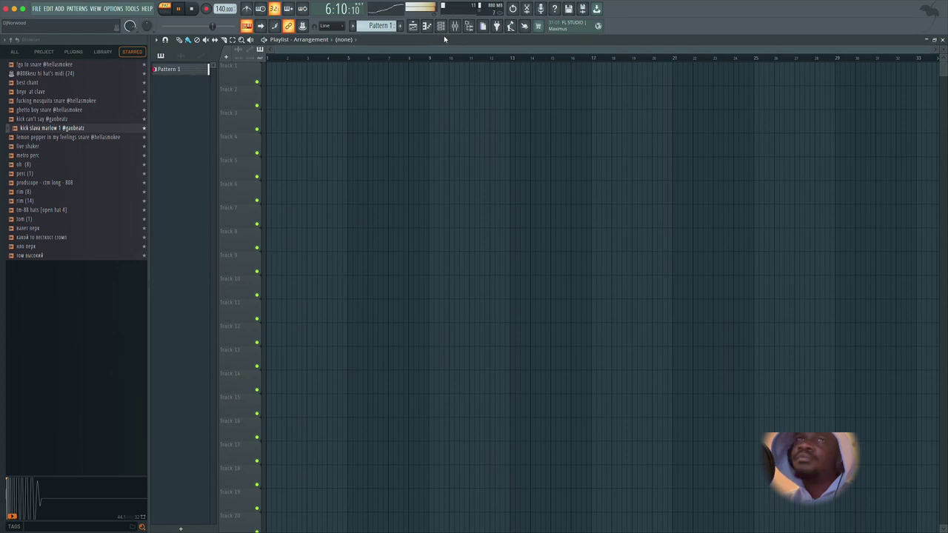
{"action": "left_click", "coordinate": [443, 28]}
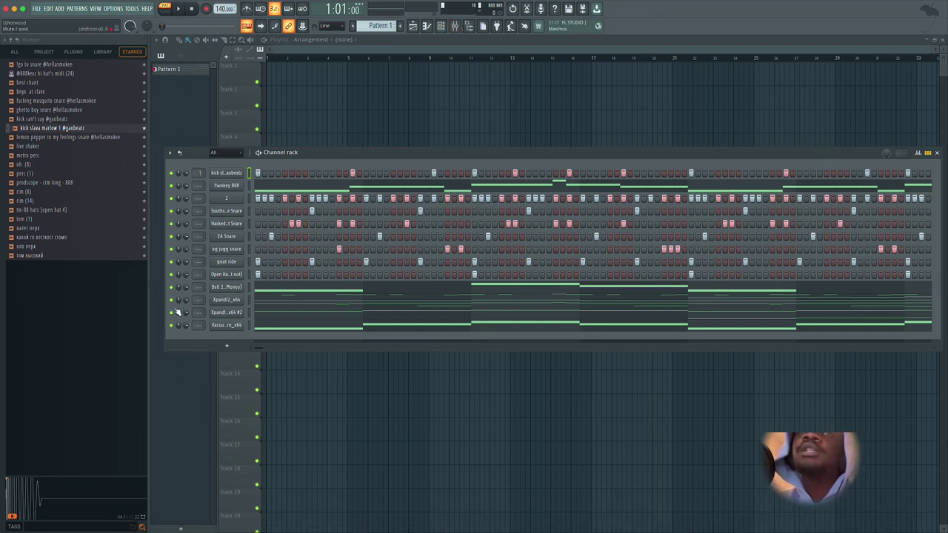
Step: Clone the beat into Pattern 2 and replace its kick rhythm with a hit every eight steps across all eight bars
{"action": "left_click", "coordinate": [14, 52]}
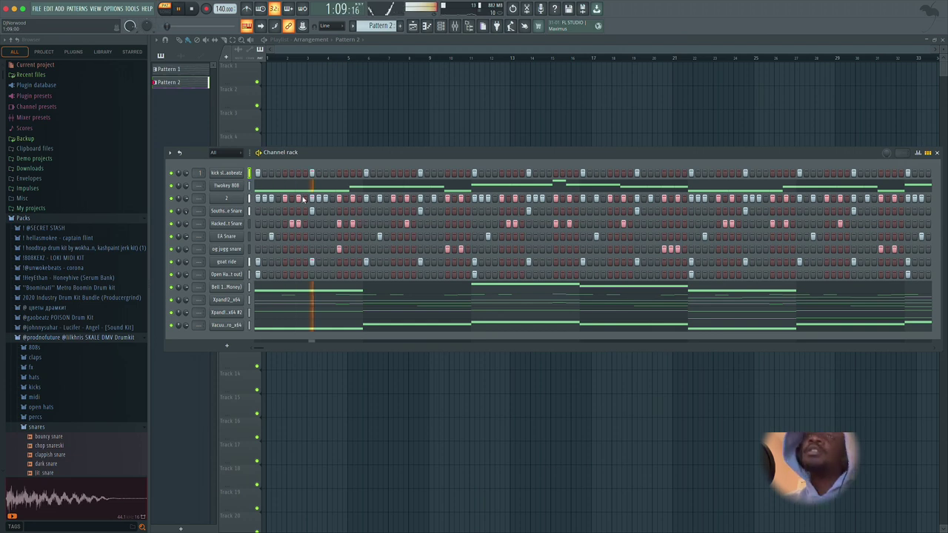
{"action": "right_click", "coordinate": [245, 173]}
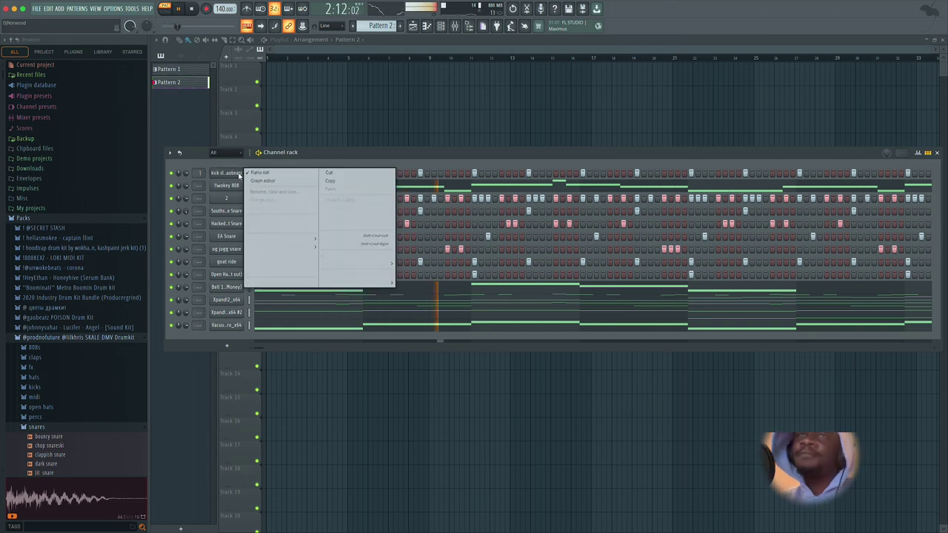
{"action": "left_click", "coordinate": [252, 173]}
{"action": "right_click", "coordinate": [241, 175]}
{"action": "left_click", "coordinate": [256, 174]}
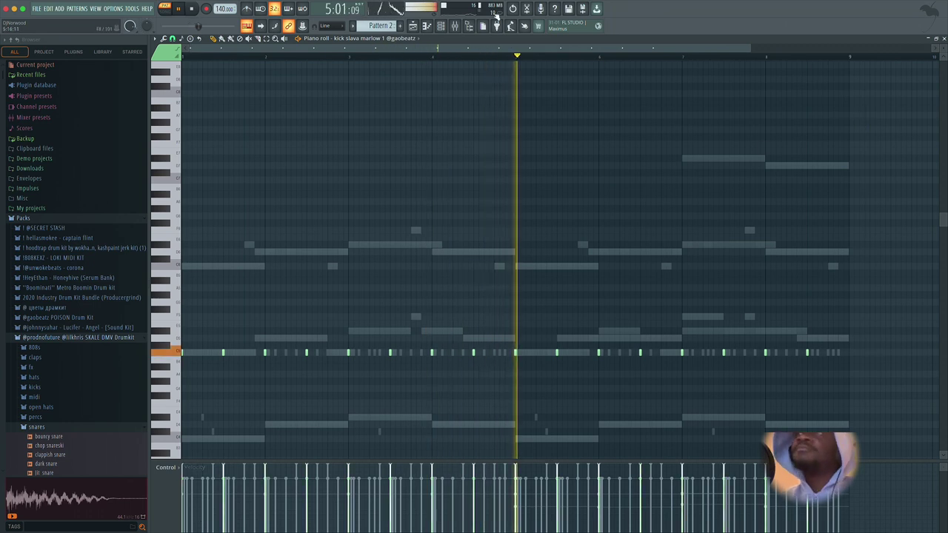
{"action": "left_click", "coordinate": [413, 26]}
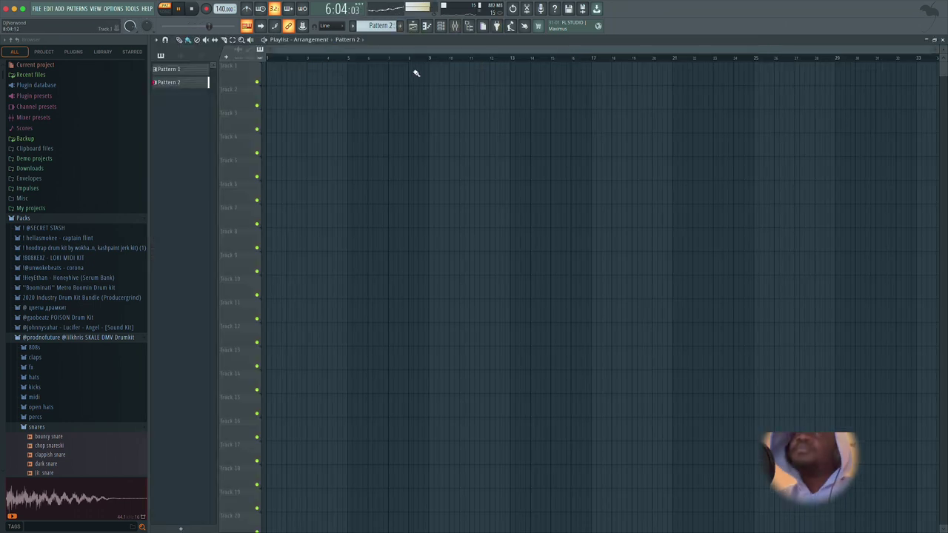
{"action": "left_click", "coordinate": [445, 28]}
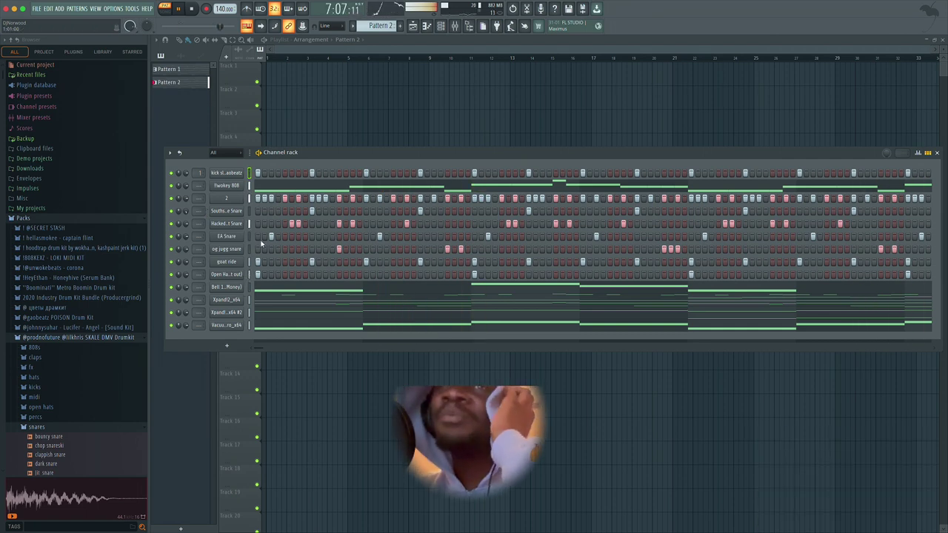
Step: Add a Serum channel and load the lead preset LD Araba [7S] from its preset browser sorted by rating
{"action": "left_click", "coordinate": [229, 347]}
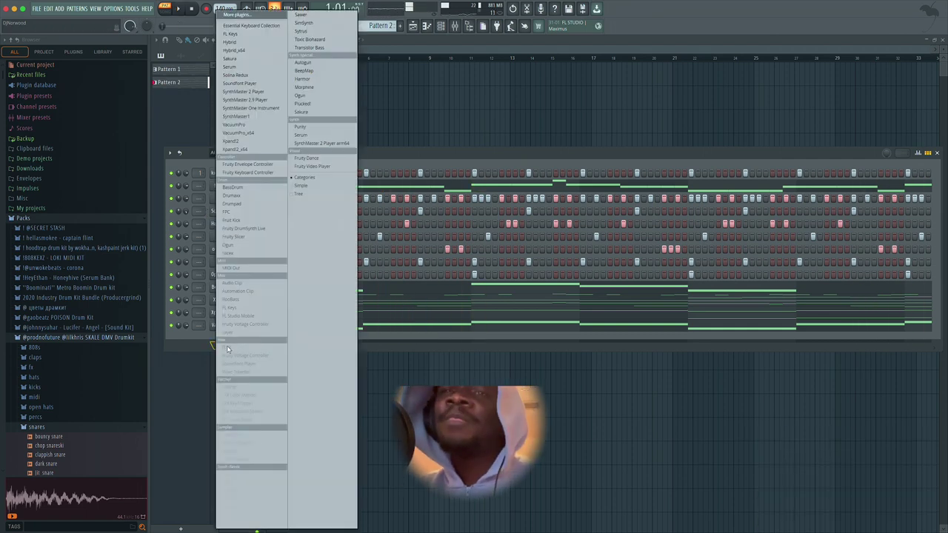
{"action": "left_click", "coordinate": [312, 135]}
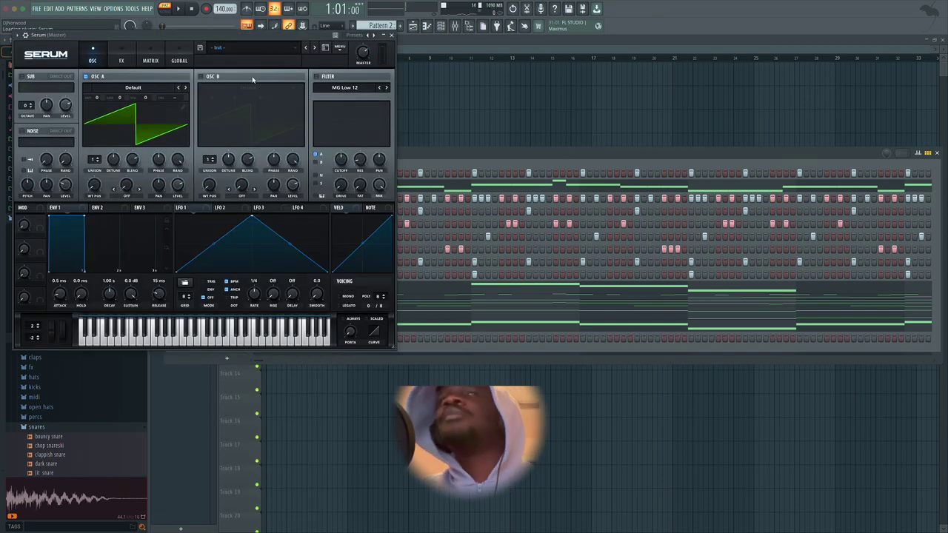
{"action": "left_click", "coordinate": [324, 48]}
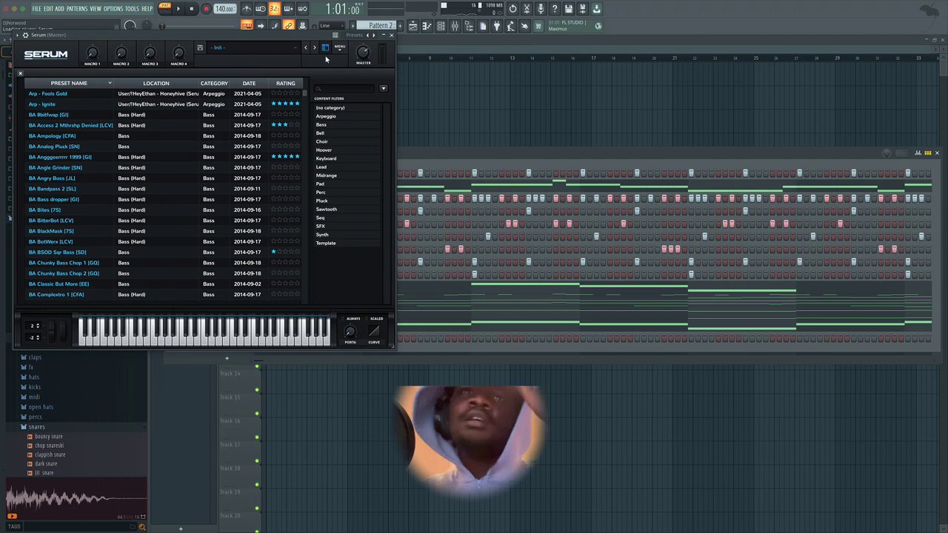
{"action": "left_click", "coordinate": [216, 104]}
{"action": "left_click", "coordinate": [285, 83]}
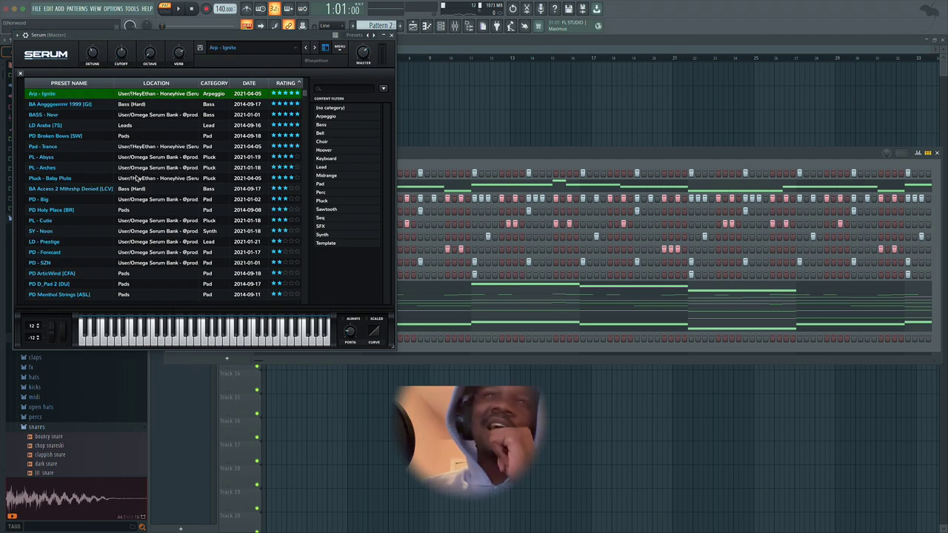
{"action": "scroll", "coordinate": [139, 175], "scroll_direction": "down", "scroll_amount": 3}
{"action": "left_click", "coordinate": [101, 96]}
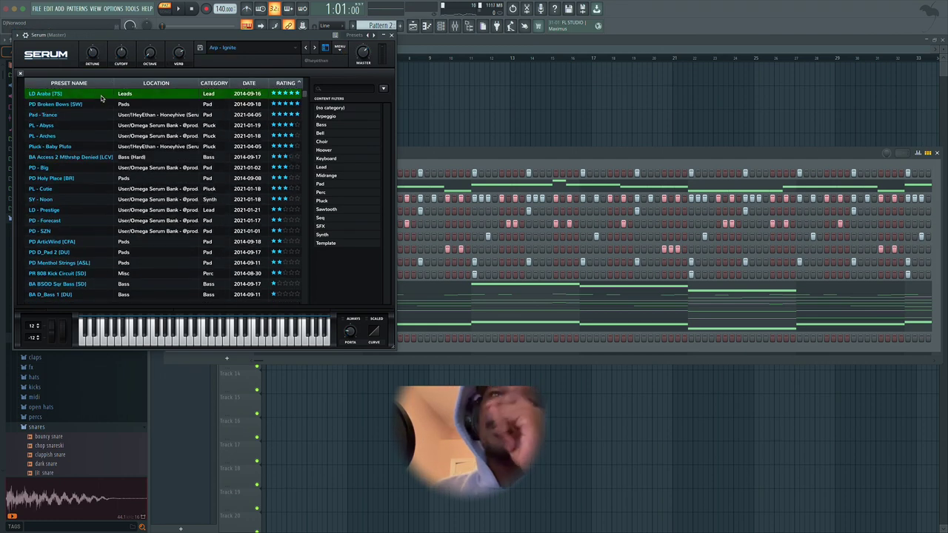
{"action": "left_click", "coordinate": [391, 36]}
Step: Write a four-bar Serum melody of short C5, D5, D#5, F5 and G5 notes and duplicate it into bars 5 to 8
{"action": "right_click", "coordinate": [246, 337]}
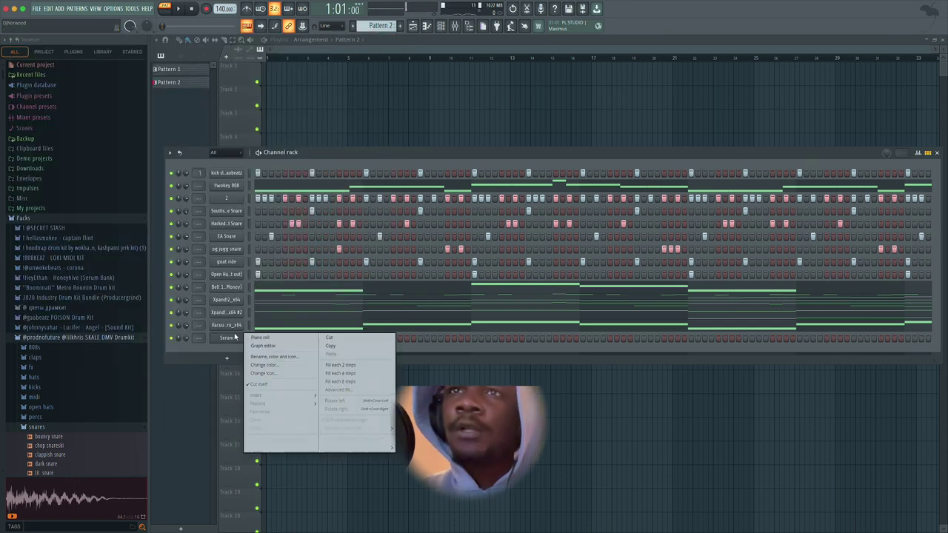
{"action": "left_click", "coordinate": [259, 337]}
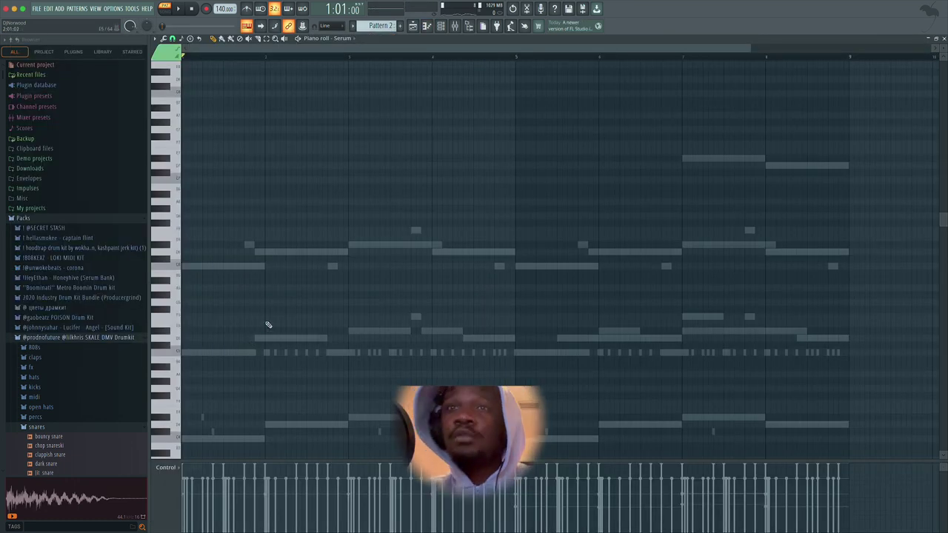
{"action": "key", "text": "space"}
{"action": "scroll", "coordinate": [460, 297], "scroll_direction": "down", "scroll_amount": 2}
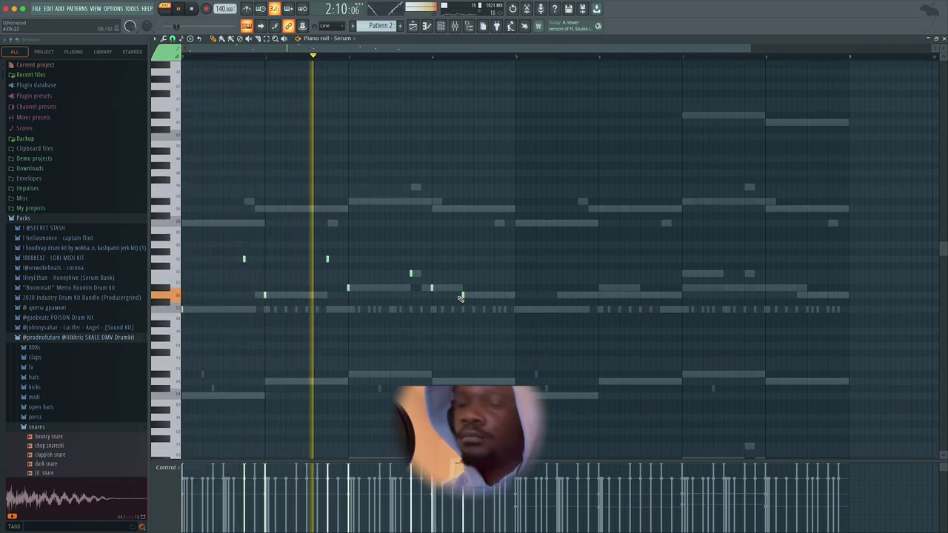
{"action": "key", "text": "super+b"}
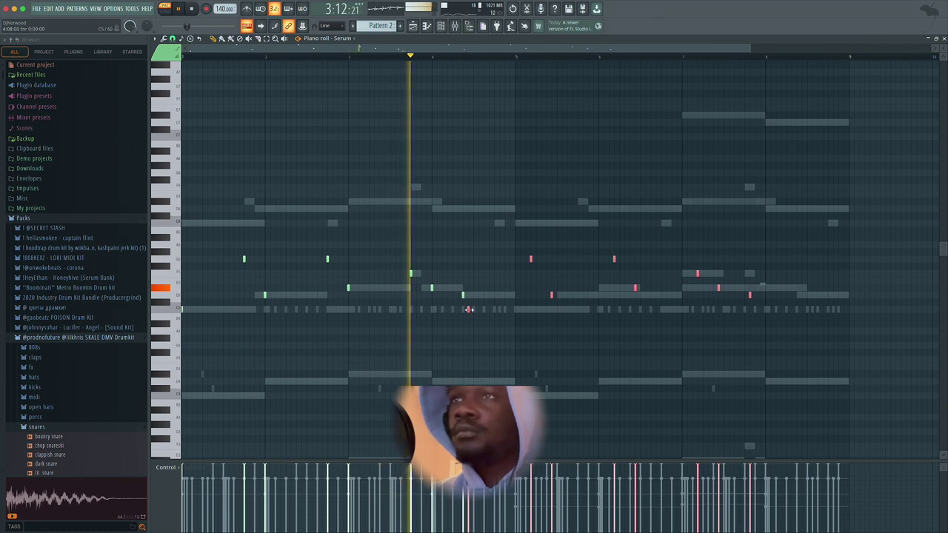
{"action": "left_click_drag", "start_coordinate": [468, 310], "coordinate": [513, 308]}
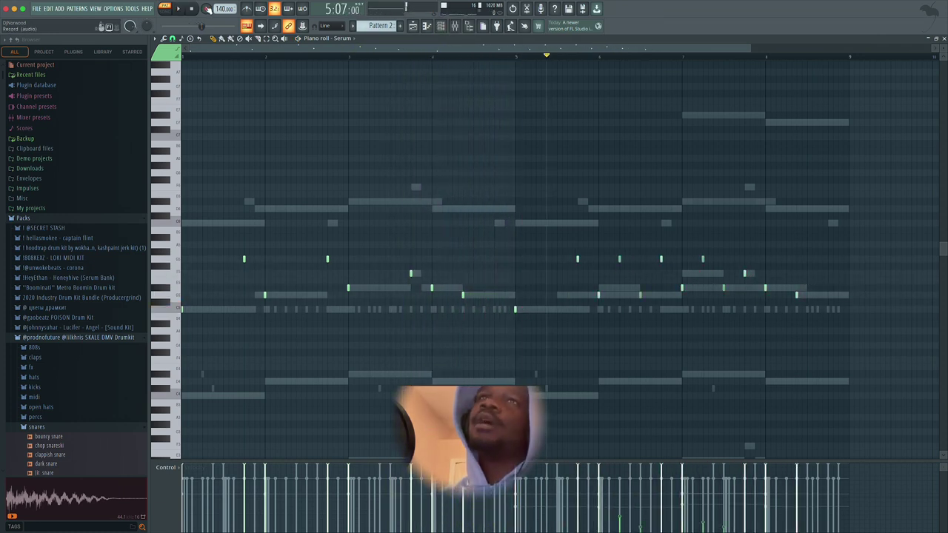
Step: Switch to Pattern 1 and open the Serum channel's piano roll
{"action": "left_click", "coordinate": [413, 27]}
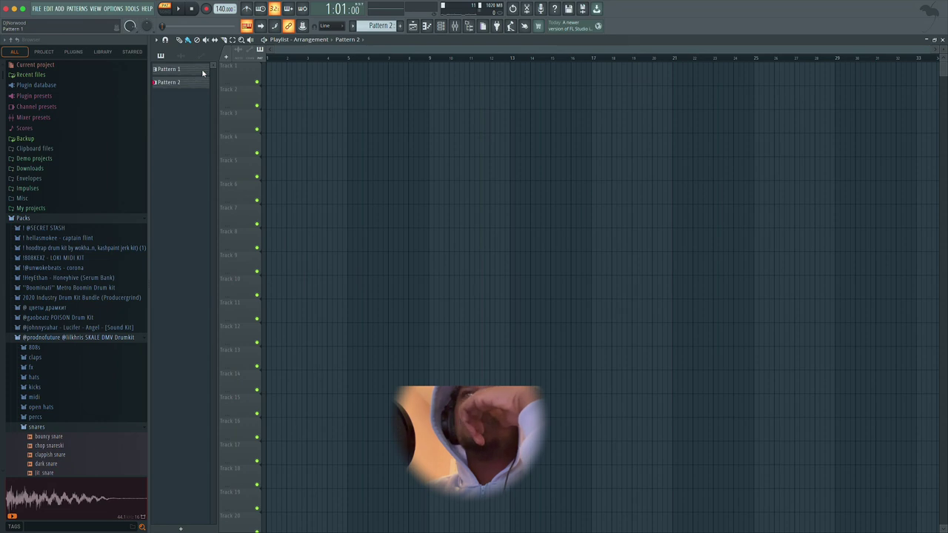
{"action": "mouse_move", "coordinate": [359, 3]}
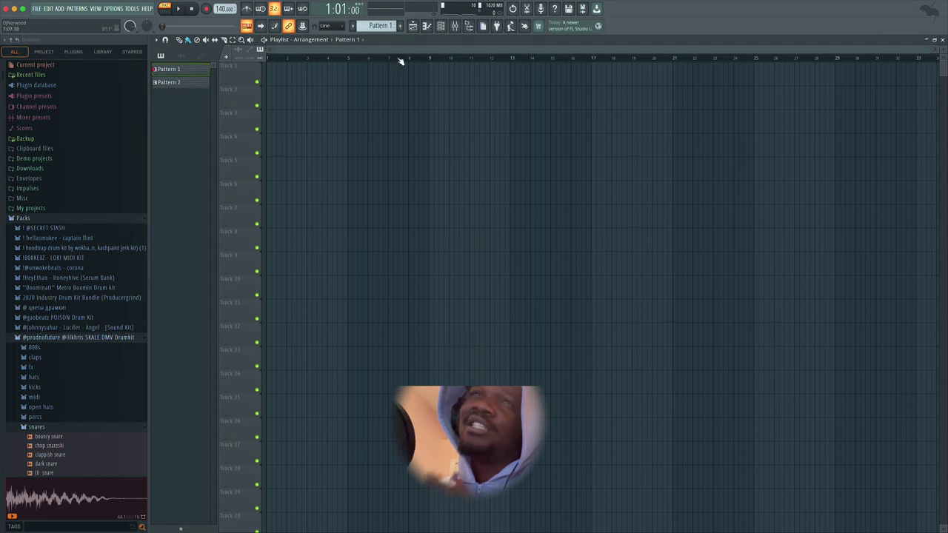
{"action": "left_click", "coordinate": [428, 26]}
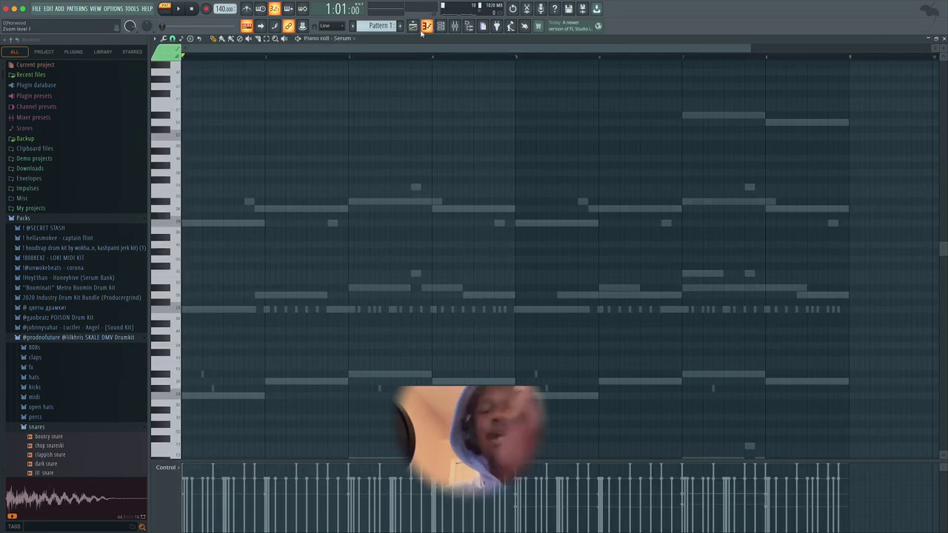